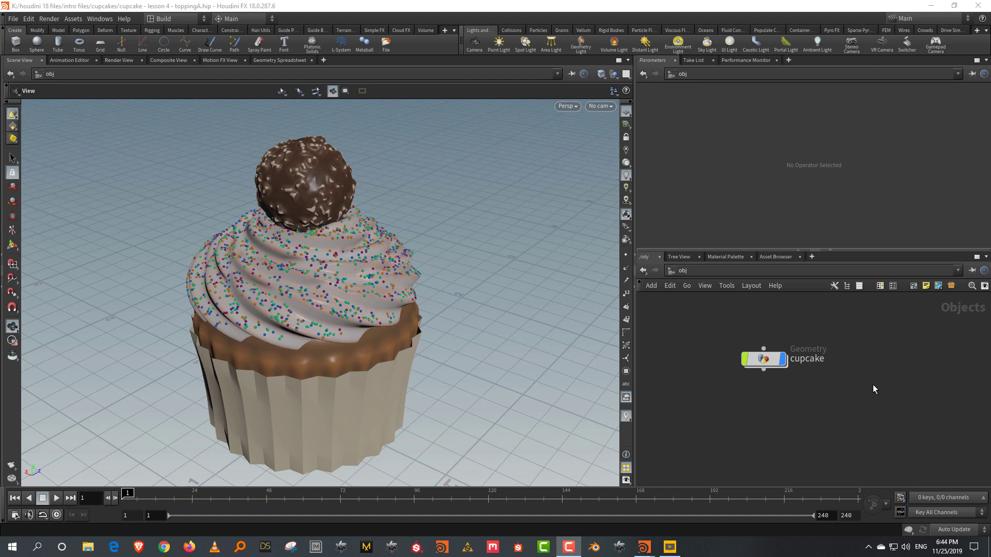
left_click(749, 427)
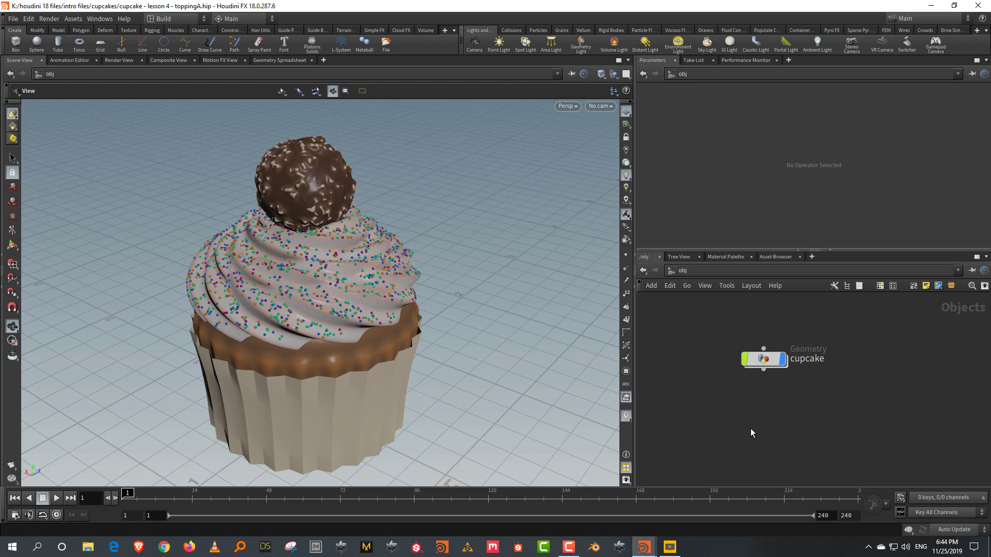
left_click_drag(323, 285, 323, 295)
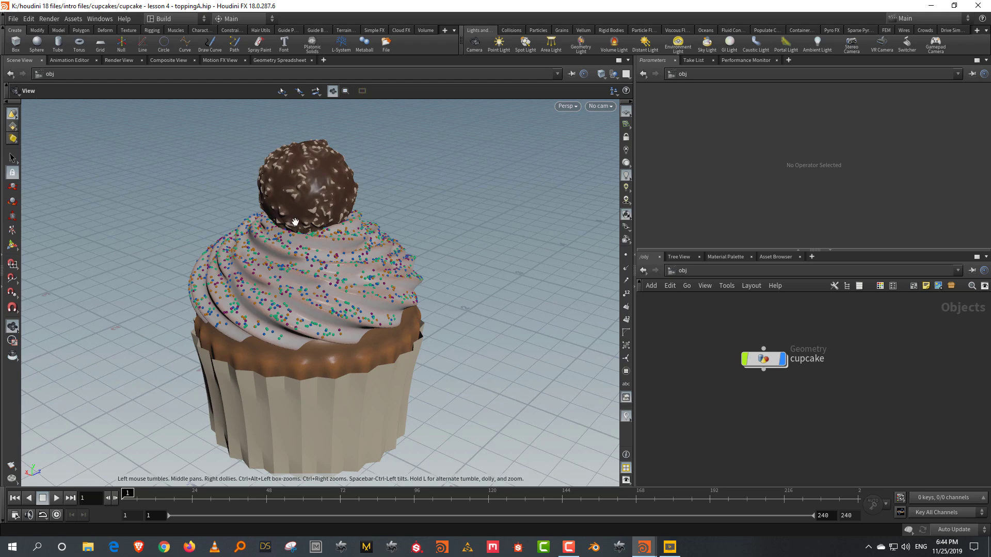
left_click_drag(326, 316, 329, 306)
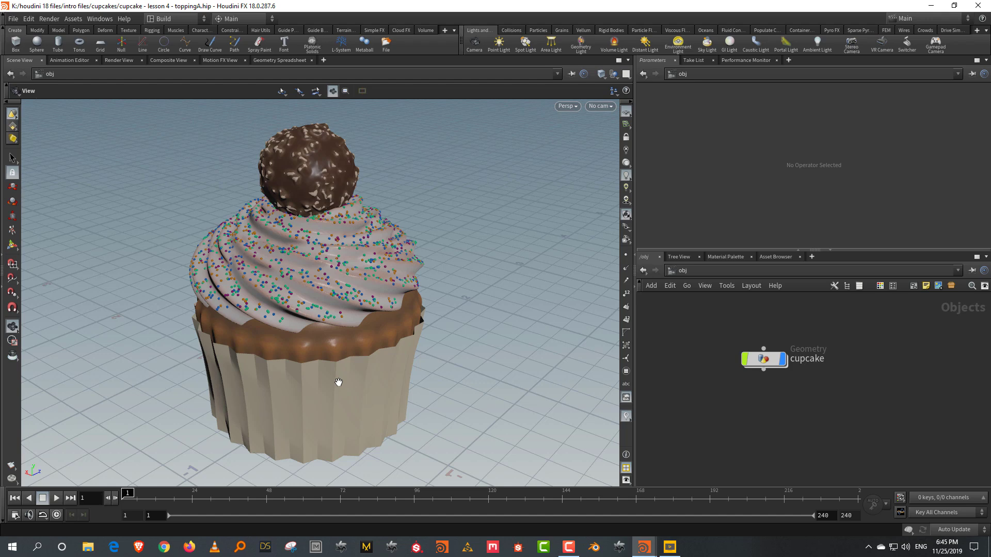
Step: Open the cupcake geometry network and insert a Group node on the output wire running down from copytopoints5
double_click(766, 364)
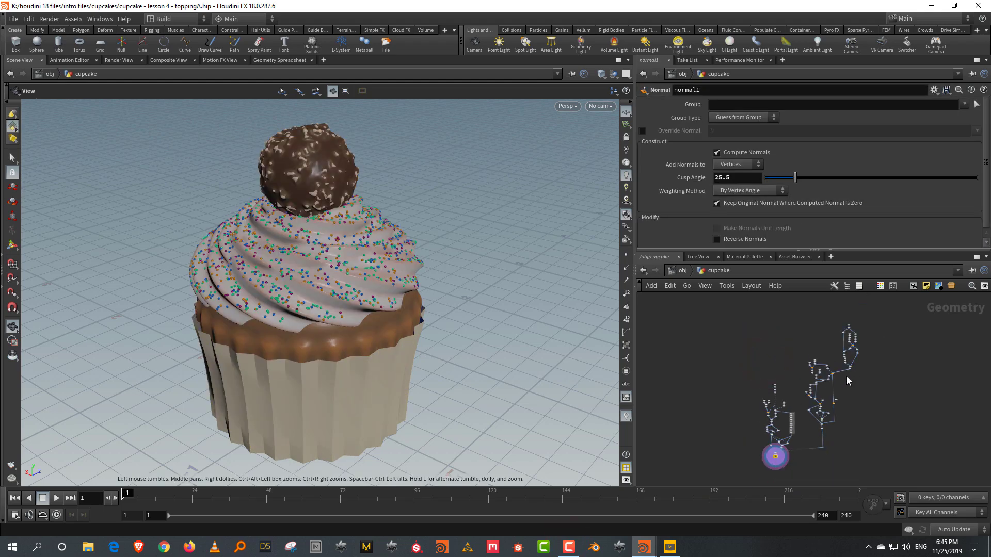
scroll(847, 381, "up", 6)
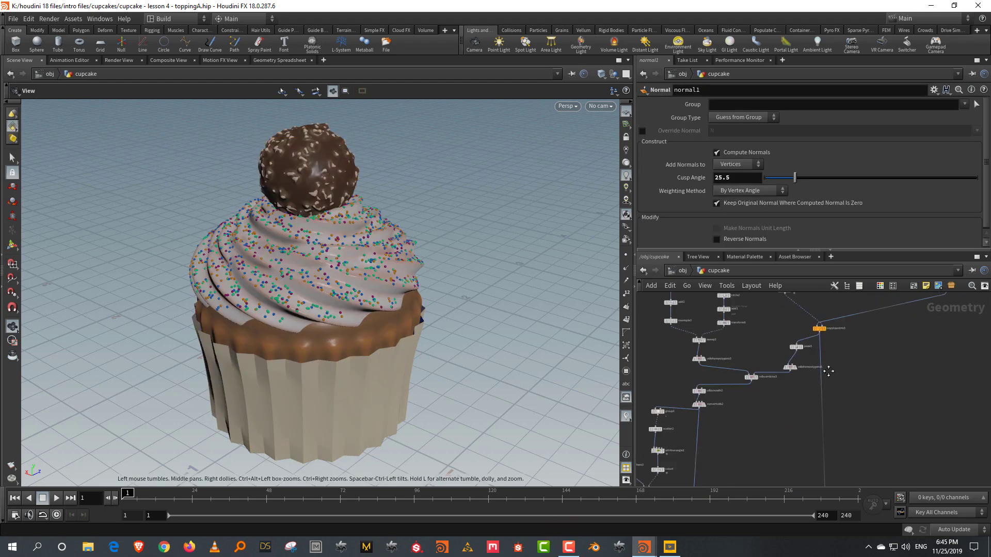
scroll(840, 355, "up", 4)
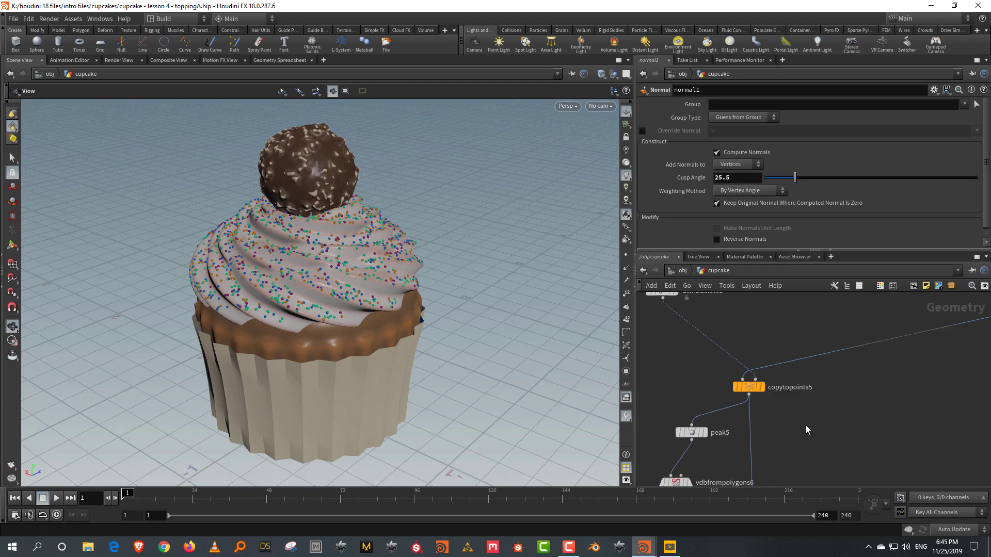
middle_click_drag(806, 425, 803, 389)
key("grave")
key("Tab")
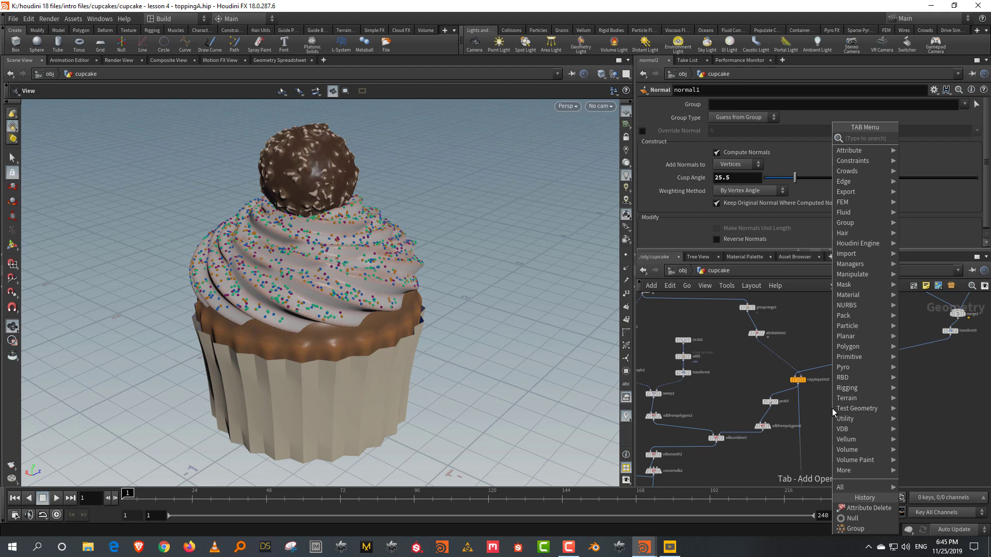
type("group")
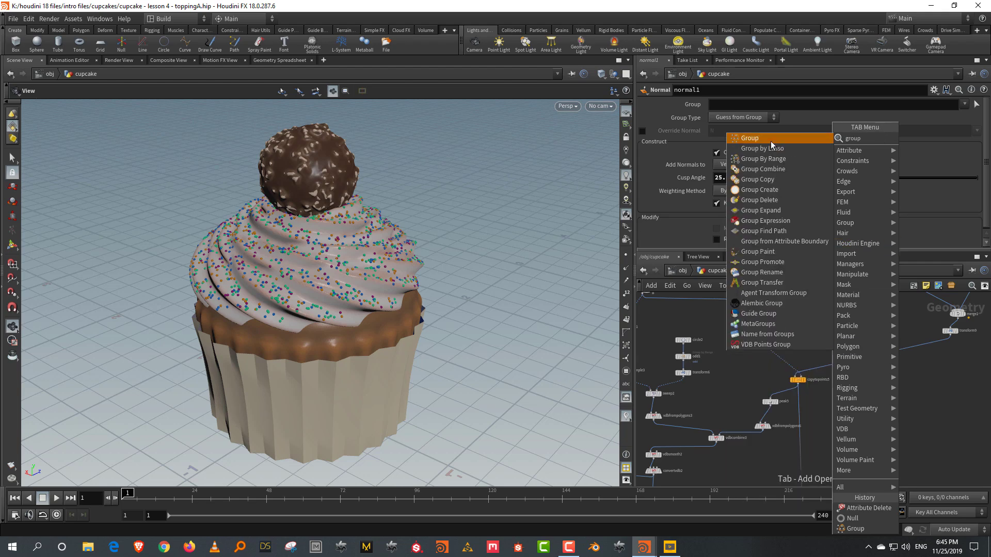
left_click(772, 145)
left_click(799, 447)
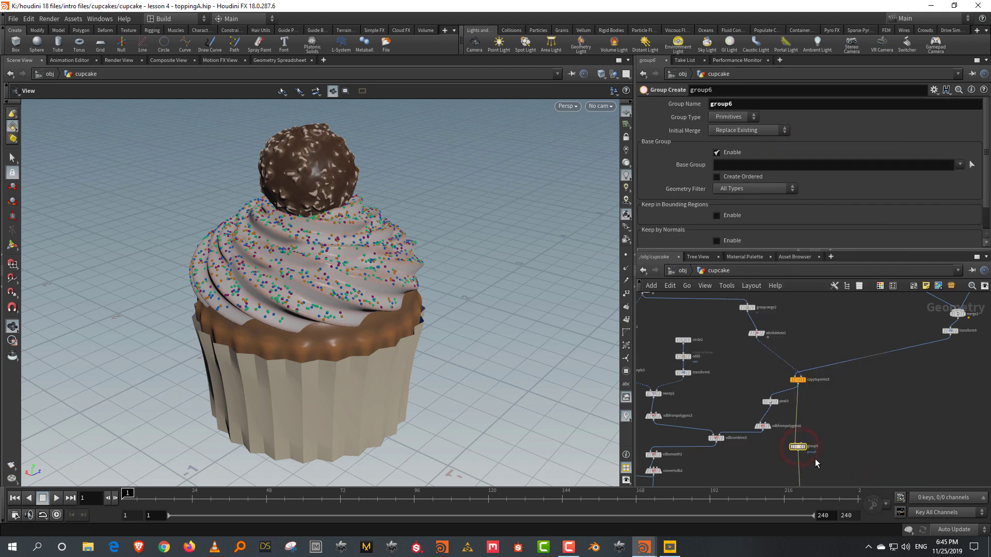
Step: Set the new group node's group name to topping
scroll(818, 454, "up", 5)
double_click(754, 103)
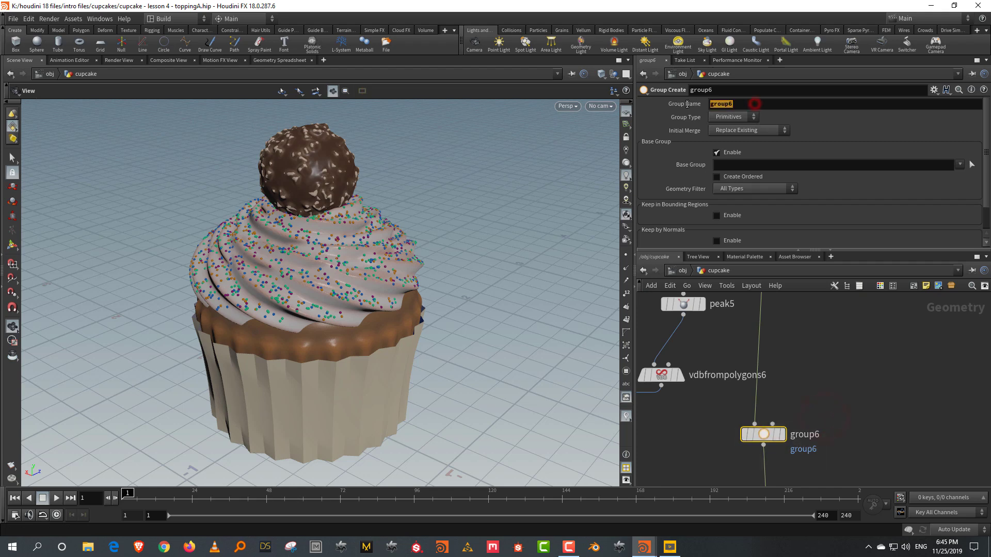
type("topping")
key("Return")
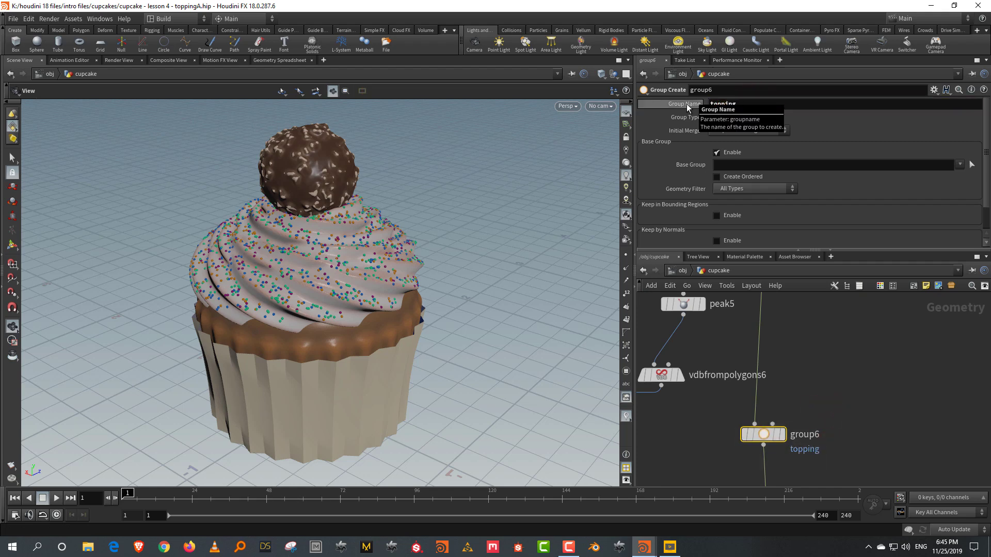
Step: Wire vdbfrompolygons3 directly into vdbsmooth2 so that vdbcombine3 is bypassed
middle_click_drag(793, 352, 883, 349)
scroll(883, 349, "down", 2)
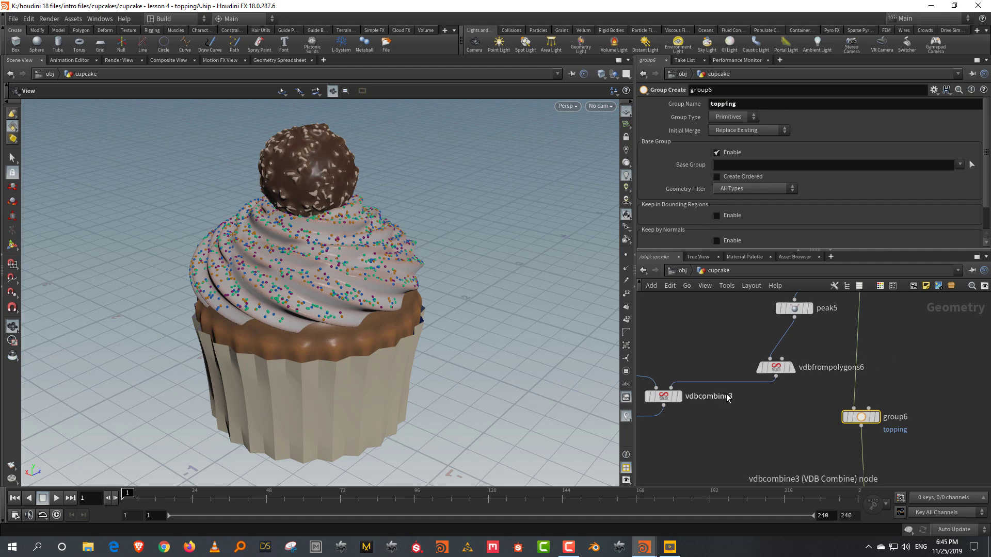
middle_click_drag(727, 397, 855, 368)
middle_click_drag(651, 347, 730, 357)
left_click(716, 335)
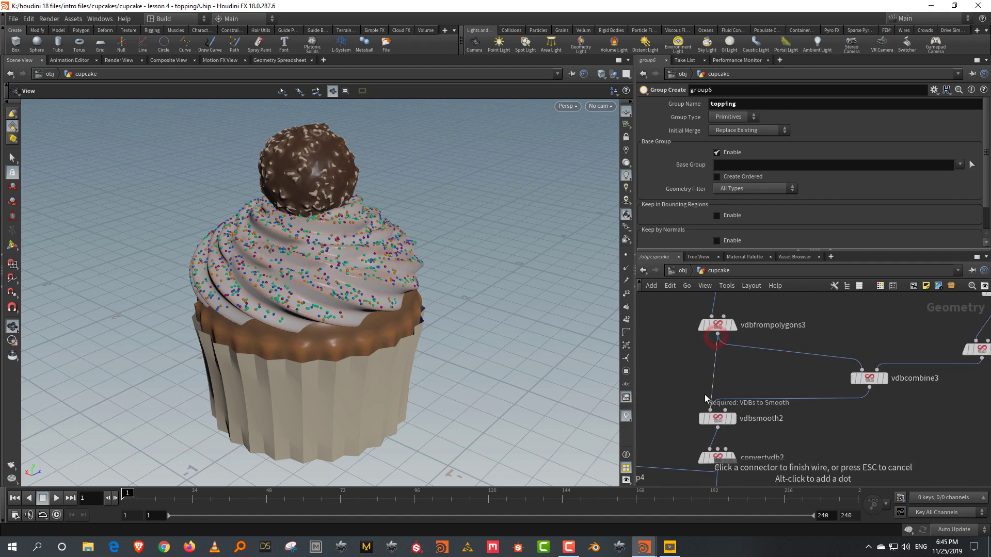
left_click(708, 403)
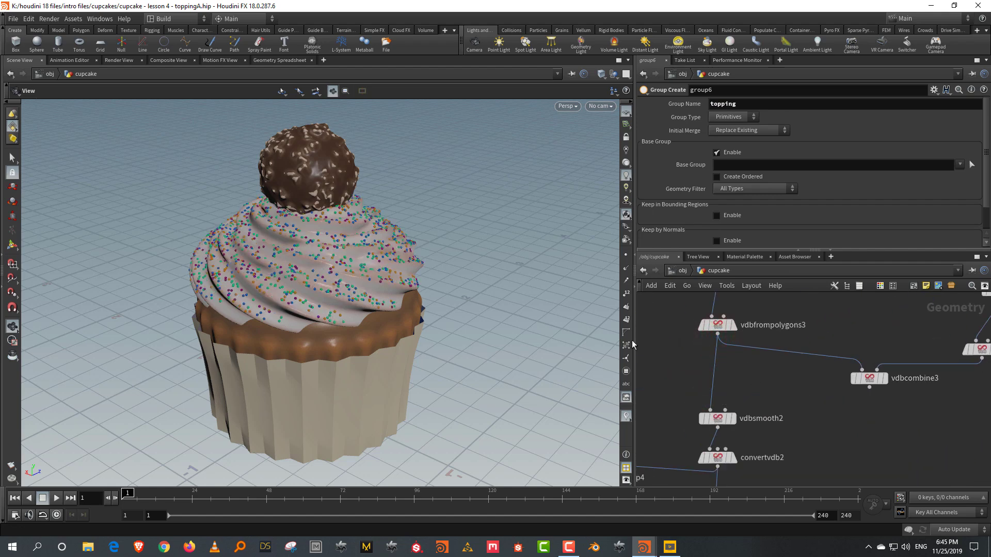
Step: Inspect the icing under the topping, and check the remaining attributes and groups in groupdelete1's node info
left_click_drag(289, 203, 385, 219)
scroll(261, 188, "up", 3)
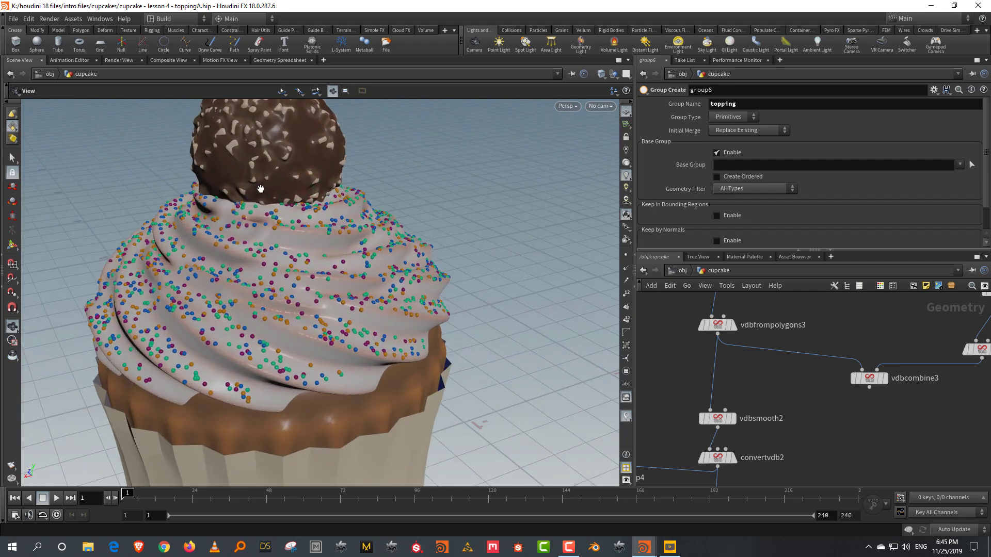
scroll(261, 189, "down", 3)
middle_click_drag(783, 370, 768, 387)
scroll(767, 386, "down", 6)
middle_click_drag(901, 248, 904, 211)
middle_click_drag(826, 421, 906, 305)
middle_click_drag(785, 381, 939, 369)
scroll(757, 368, "up", 3)
scroll(758, 371, "up", 6)
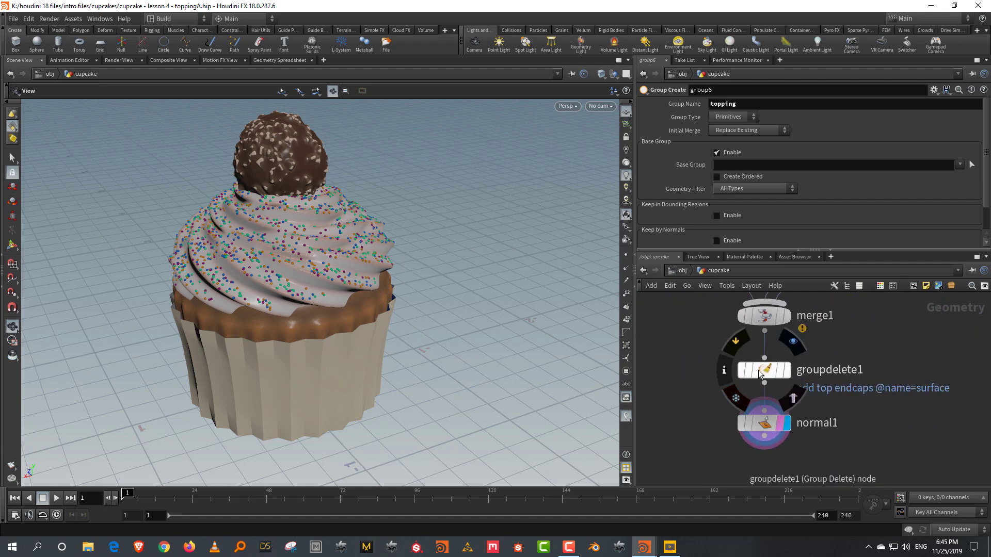
left_click(725, 370)
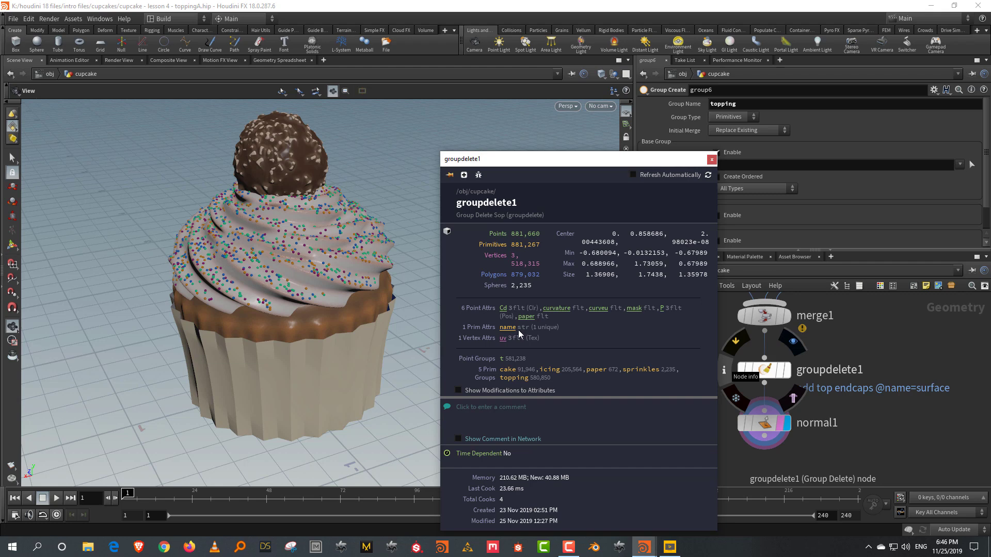
left_click(921, 395)
Step: Insert an Attribute Delete node on the wire between groupdelete1 and normal1
middle_click_drag(869, 433, 868, 395)
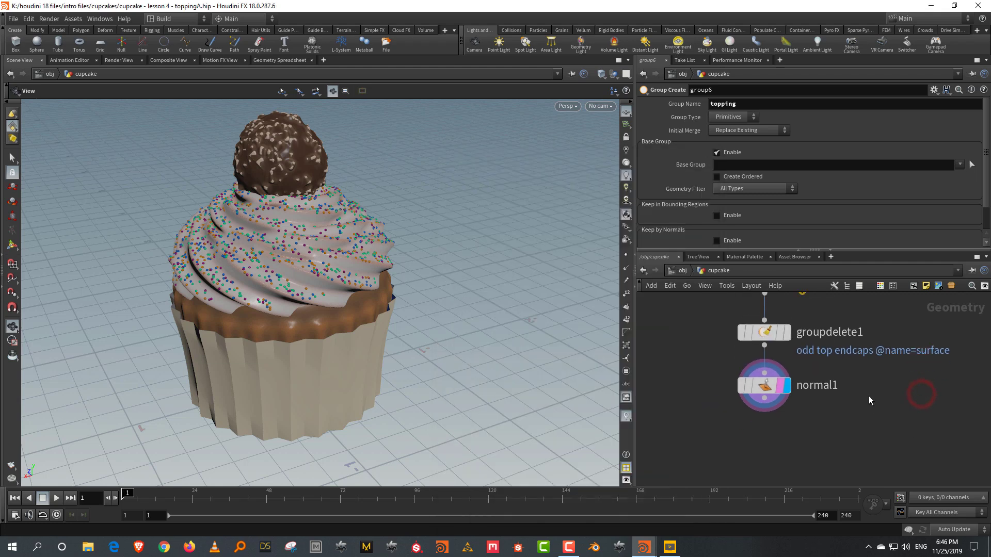
left_click_drag(767, 383, 766, 440)
key("Tab")
type("del")
left_click(910, 156)
left_click(763, 401)
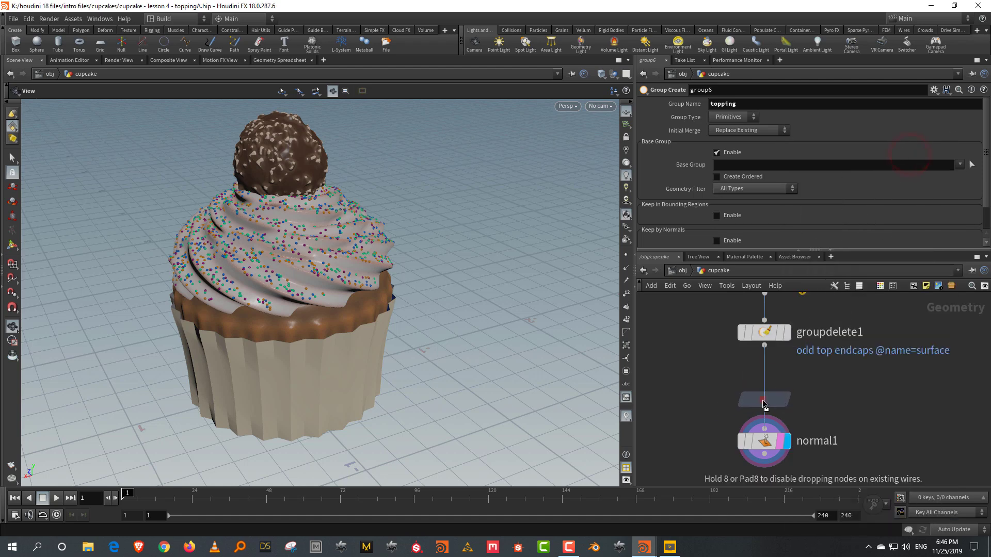
left_click(765, 404)
Step: Set attribdelete2 to remove the primitive attribute name and the point attributes curveu, mask and curvature
left_click(984, 129)
left_click(982, 142)
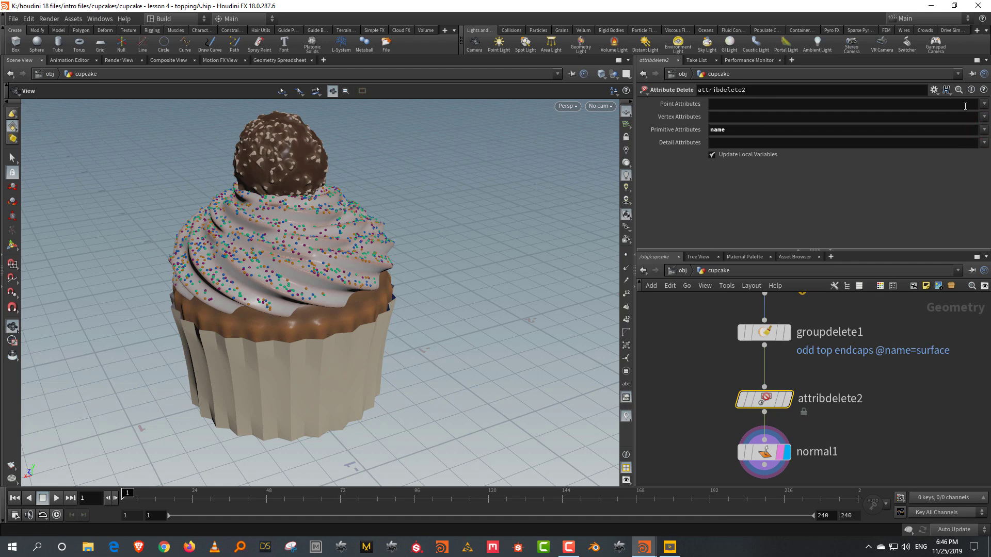
left_click(984, 104)
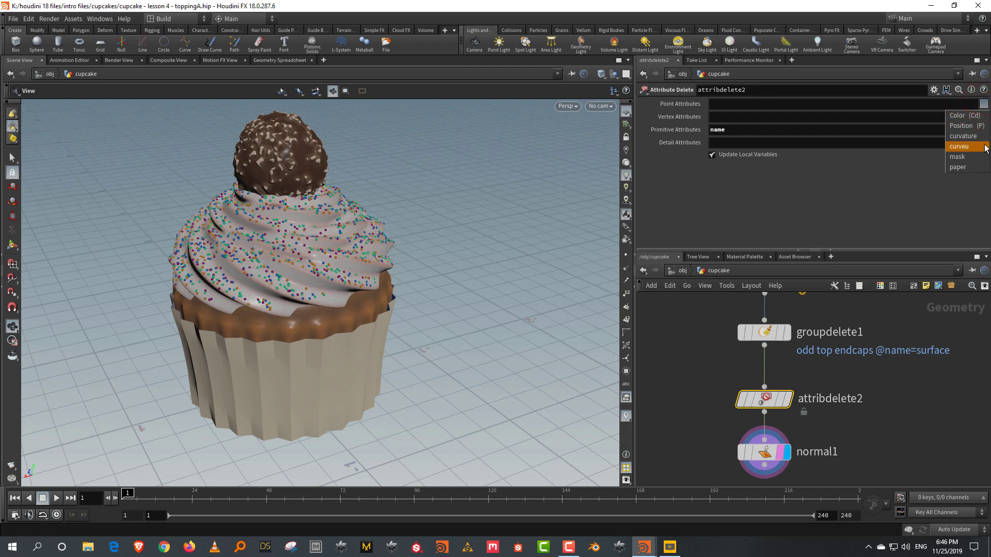
left_click(960, 147)
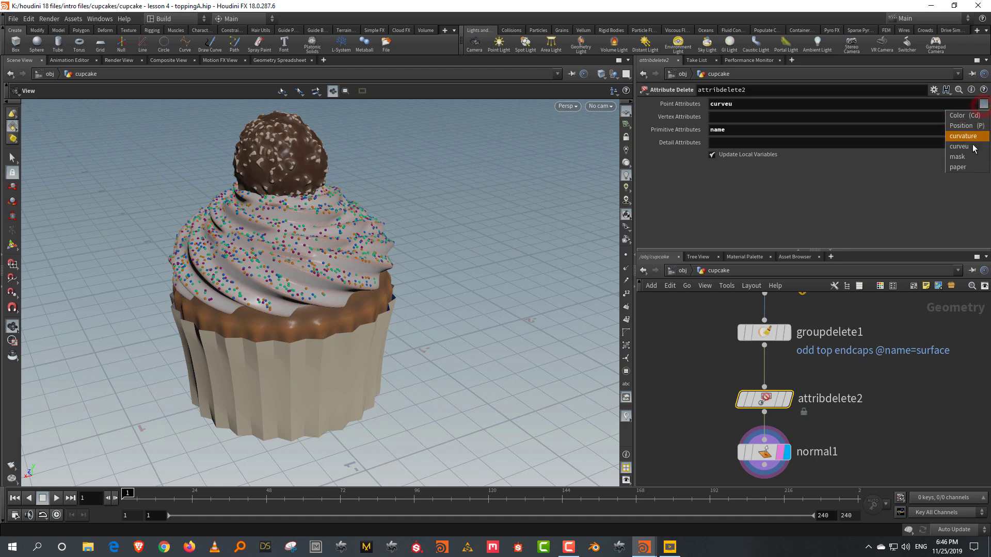
left_click(984, 104)
left_click(963, 156)
left_click(984, 103)
left_click(971, 137)
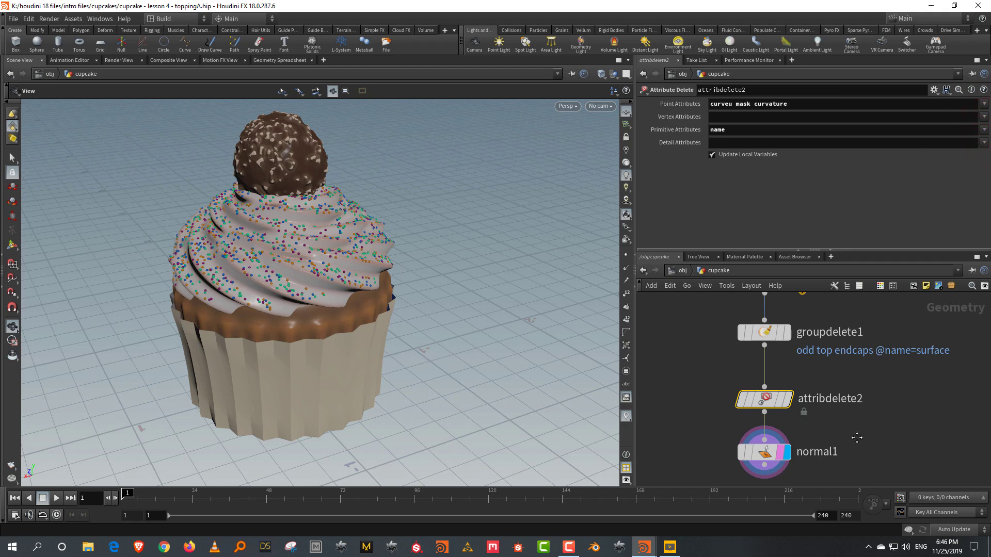
Step: Add a Null node connected beneath normal1 at the end of the network
middle_click_drag(856, 439, 843, 385)
left_click(855, 380)
key("Tab")
type("nul")
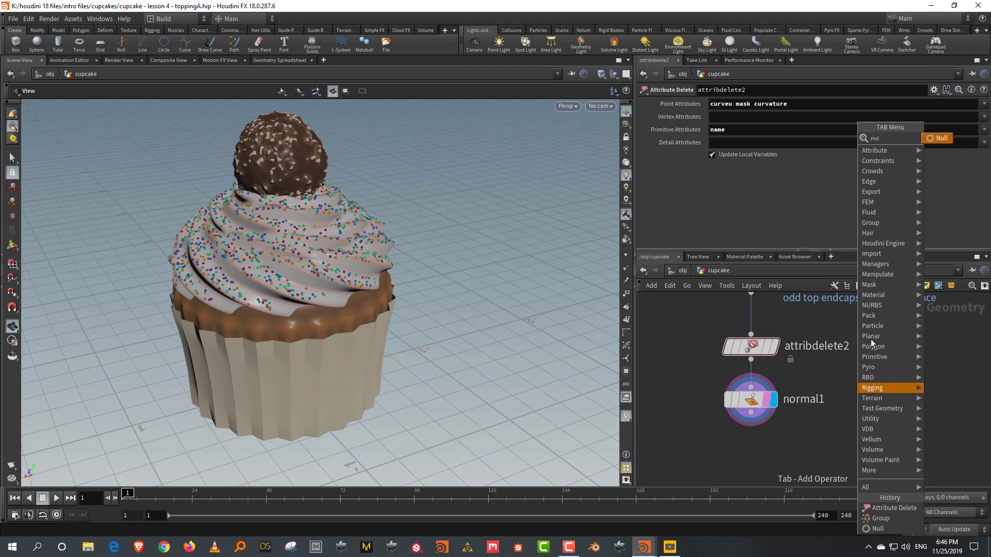
left_click(937, 139)
middle_click_drag(830, 406, 823, 364)
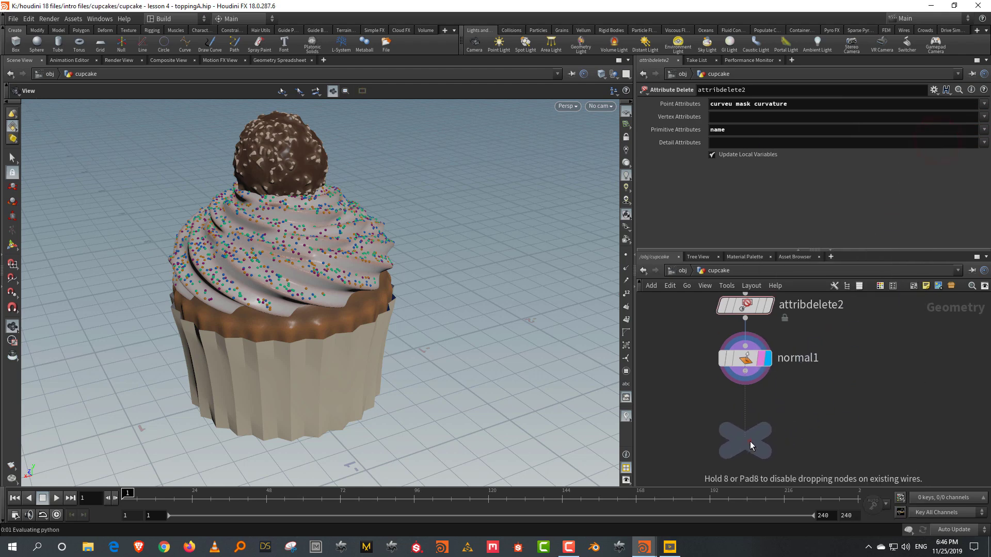
left_click(750, 441)
Step: Rename the null OUT_CAKE, make it the displayed output and check its node info
double_click(774, 440)
type("OUT_CAKE")
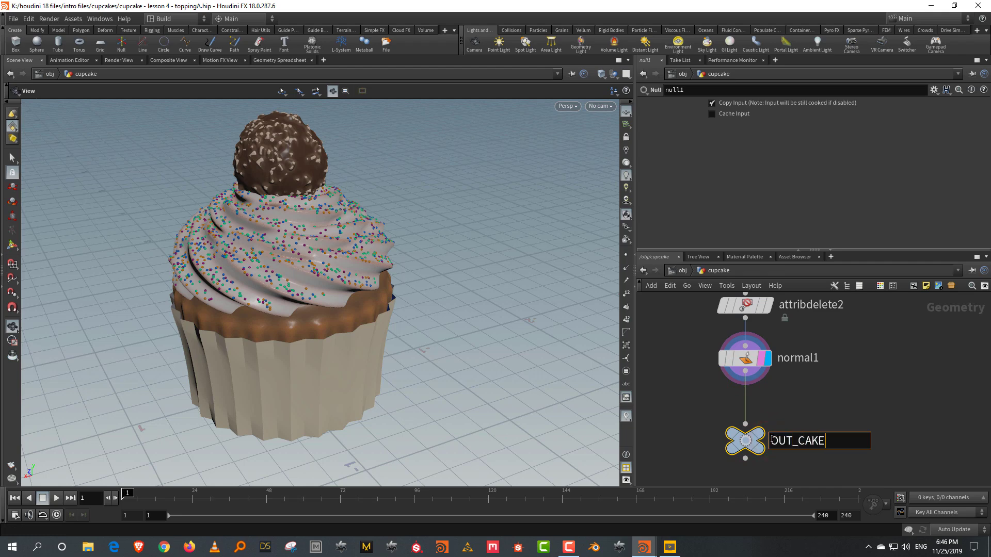
key("Return")
mouse_move(764, 437)
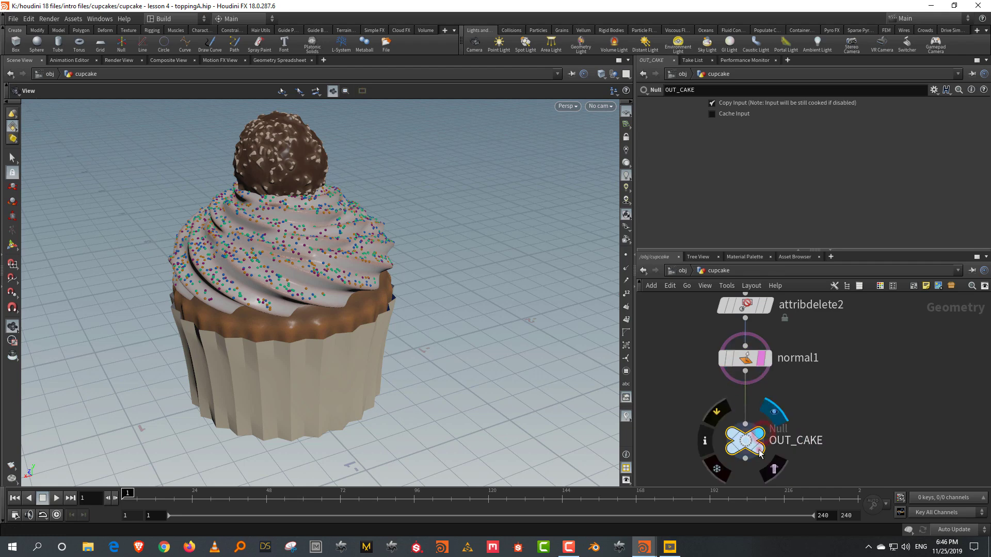
left_click(706, 441)
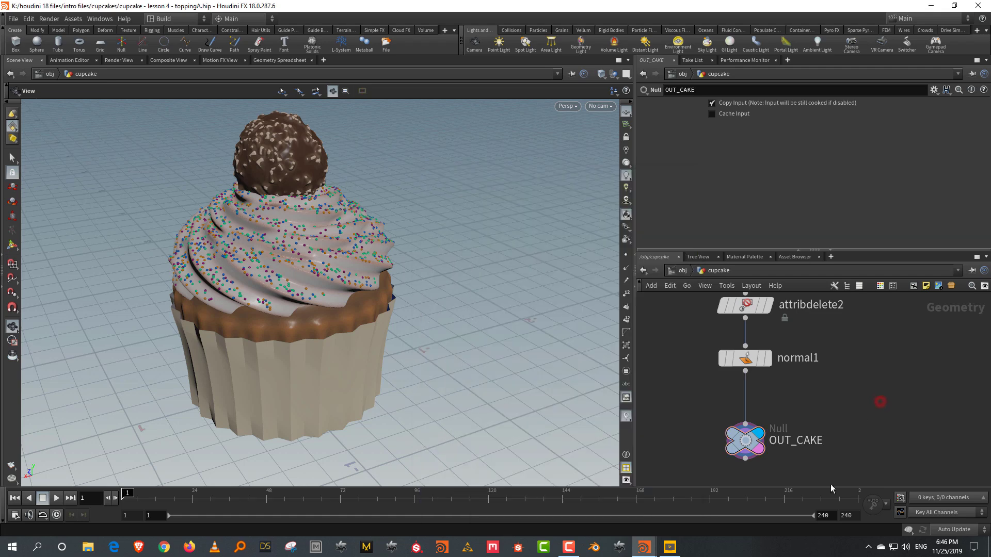
Step: Change the primitive type of sphere3, the sprinkle sphere, to Polygon
scroll(827, 423, "down", 5)
scroll(827, 422, "down", 3)
middle_click_drag(907, 376, 760, 467)
middle_click_drag(794, 384, 762, 482)
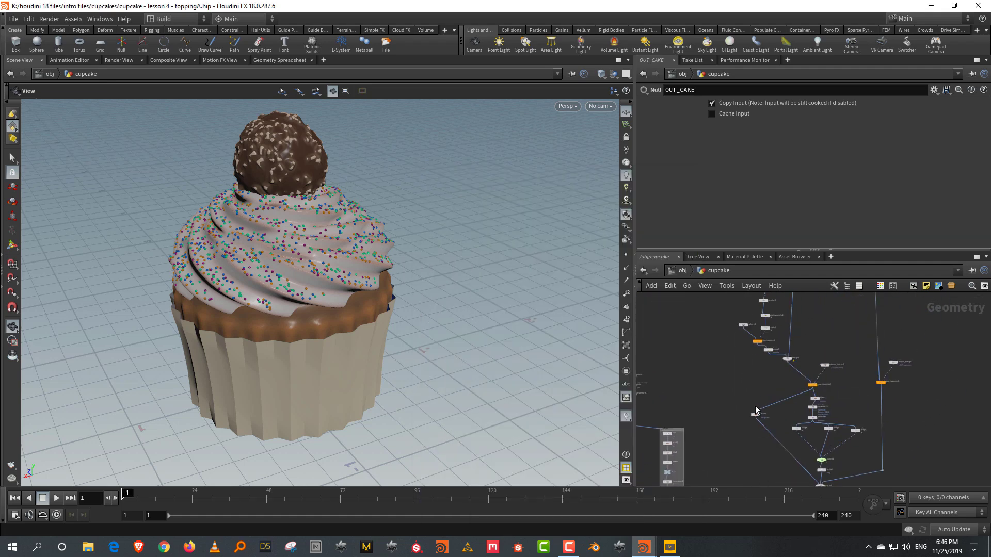
scroll(766, 359, "up", 2)
middle_click_drag(766, 359, 756, 458)
scroll(723, 390, "up", 6)
left_click_drag(764, 372, 682, 459)
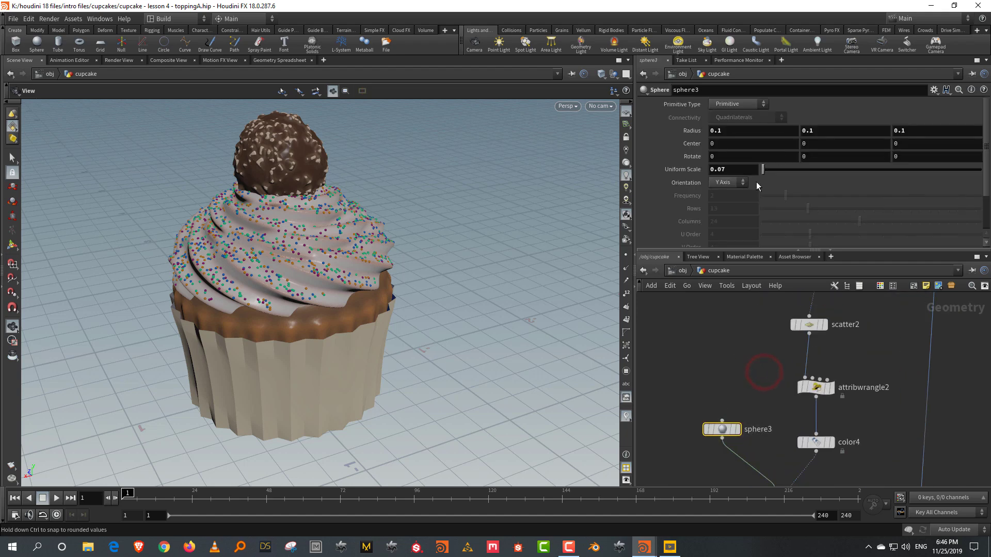
left_click(736, 103)
left_click(734, 127)
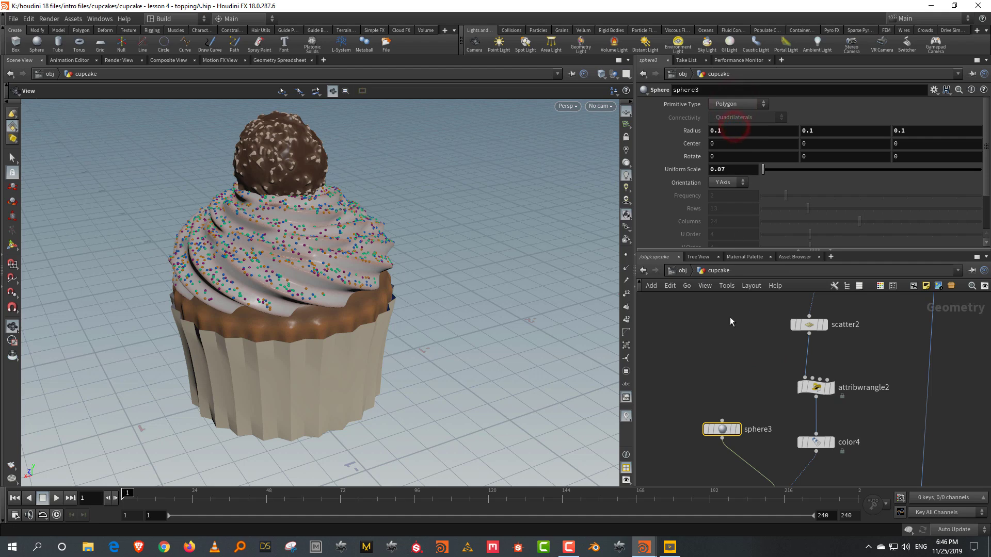
Step: Check OUT_CAKE's geometry statistics and groups in its node info
scroll(733, 351, "down", 10)
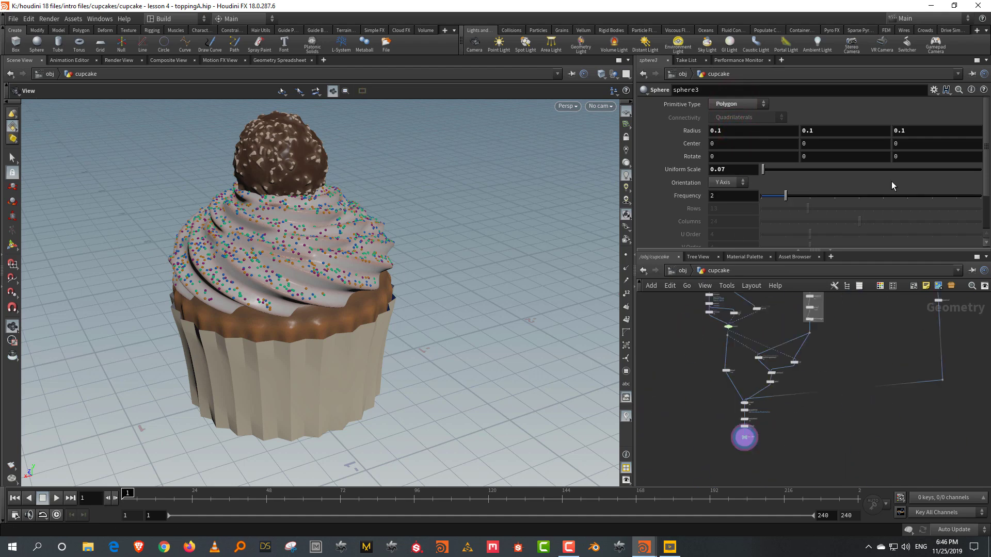
scroll(780, 416, "up", 5)
mouse_move(712, 412)
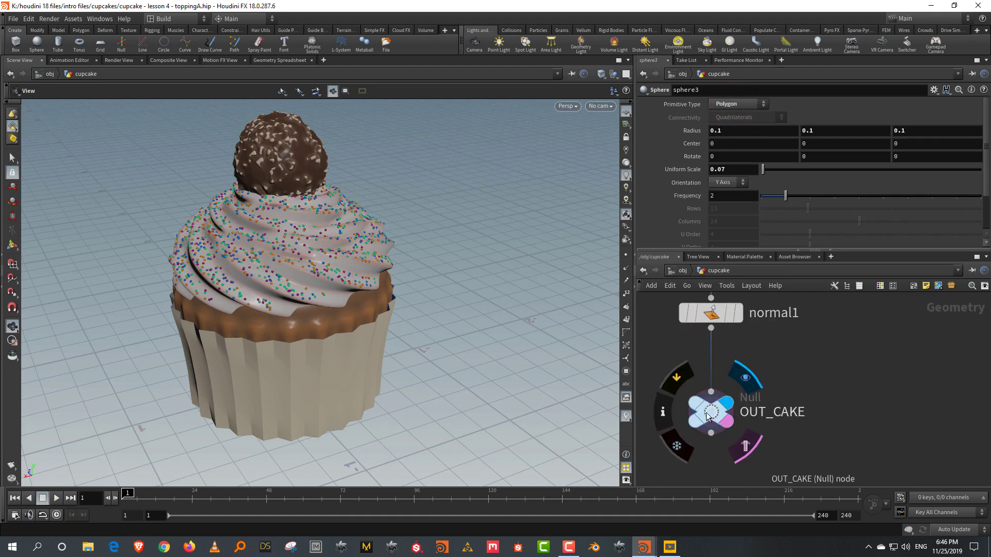
left_click(668, 410)
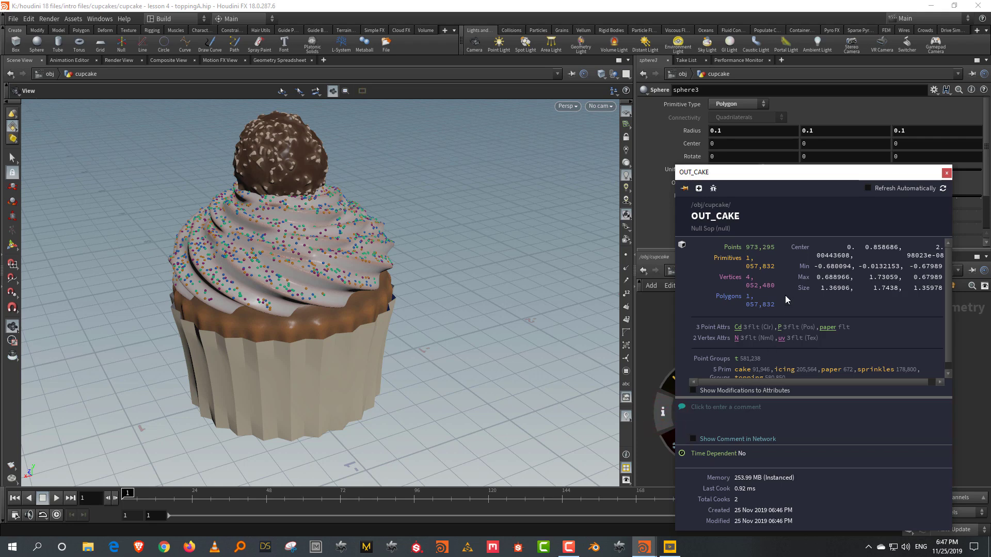
left_click(650, 332)
Step: Set the voxel size of vdbfrompolygons2 to 0.015 and check the linked voxel size on vdbfrompolygons1
scroll(824, 396, "down", 10)
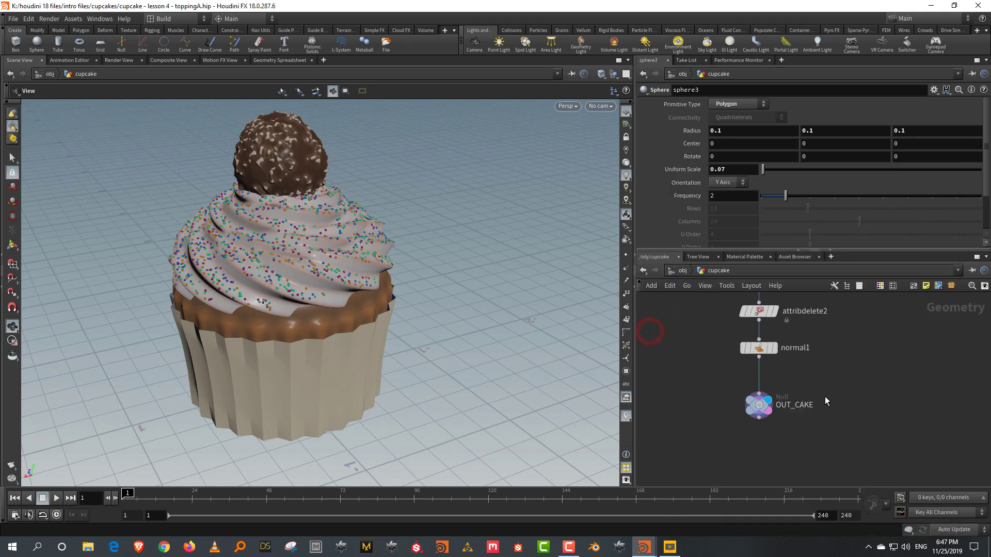
middle_click_drag(806, 382, 813, 478)
middle_click_drag(823, 413, 831, 477)
scroll(802, 339, "up", 8)
middle_click_drag(836, 330, 842, 467)
left_click_drag(717, 396, 836, 356)
middle_click_drag(845, 347, 901, 500)
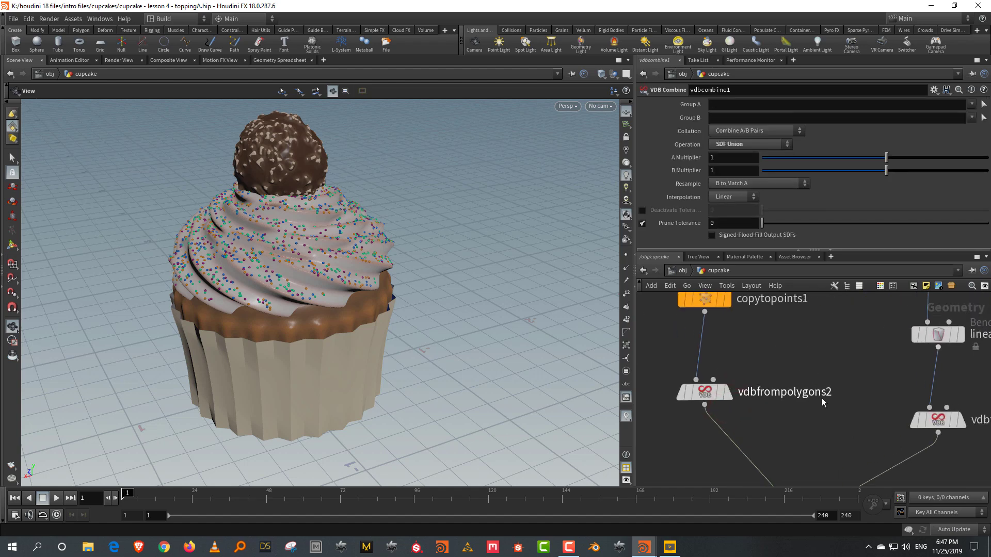
left_click(705, 392)
left_click_drag(721, 102, 731, 103)
type("15")
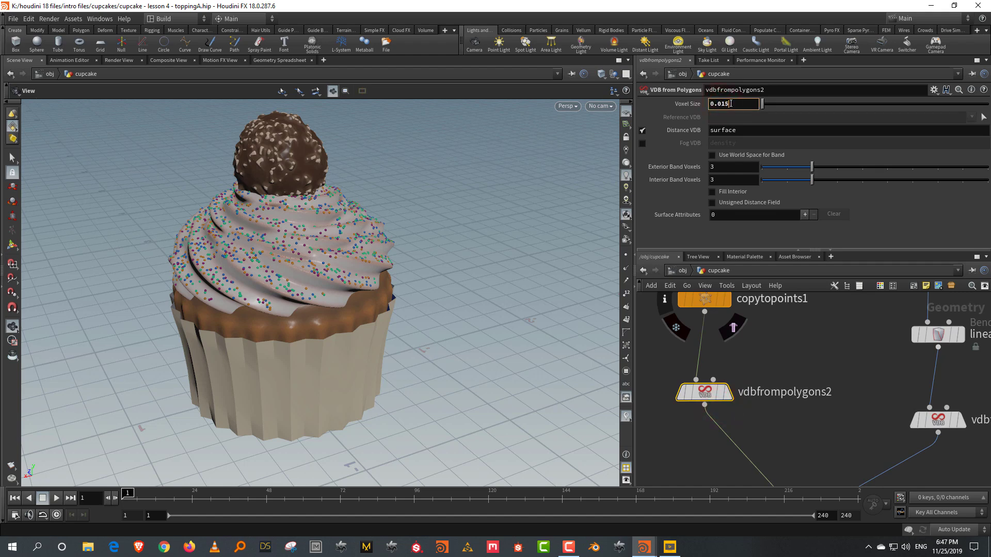
key("Return")
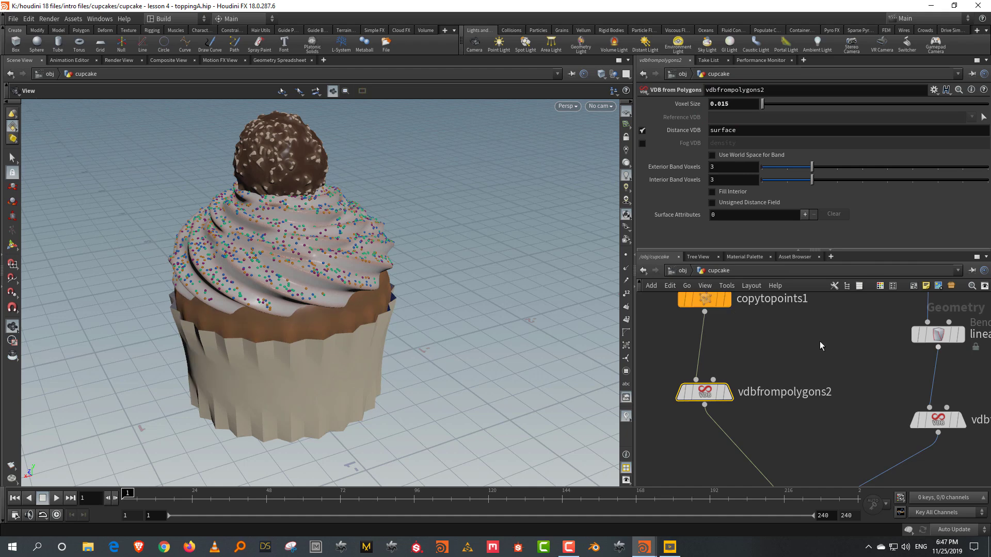
left_click_drag(880, 385, 970, 445)
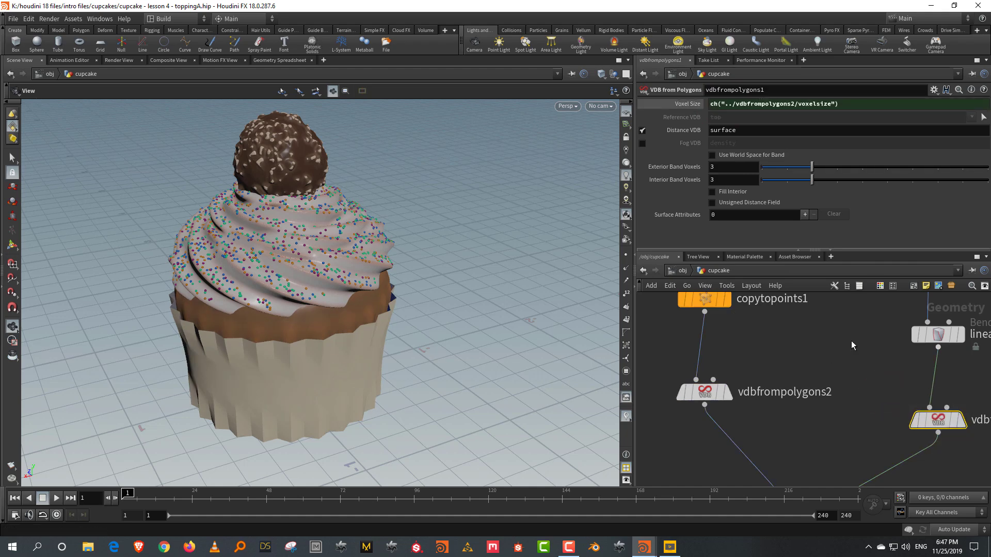
Step: Set the voxel size of vdbfrompolygons3, the icing node below sweep2, to 0.01
middle_click_drag(850, 341, 787, 377)
scroll(786, 376, "down", 6)
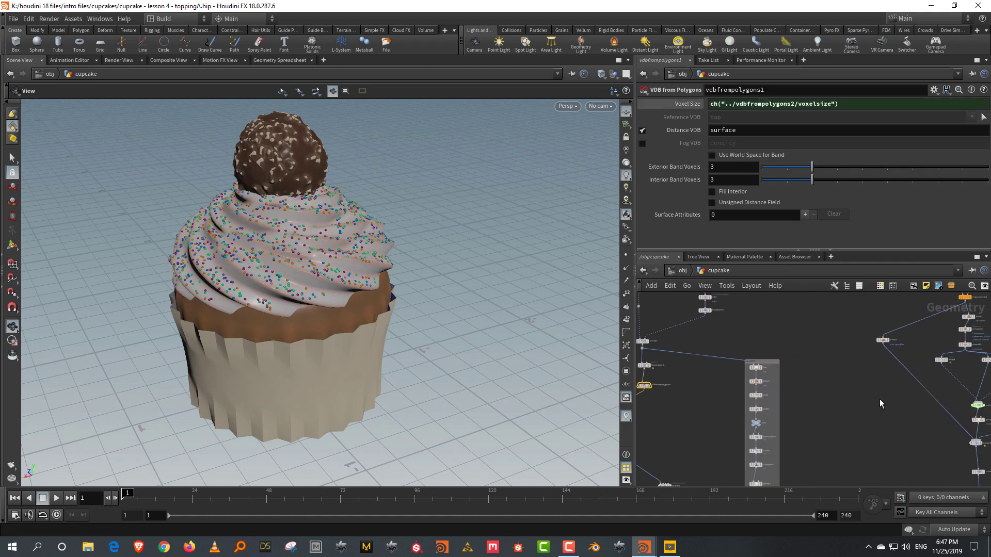
scroll(901, 386, "up", 5)
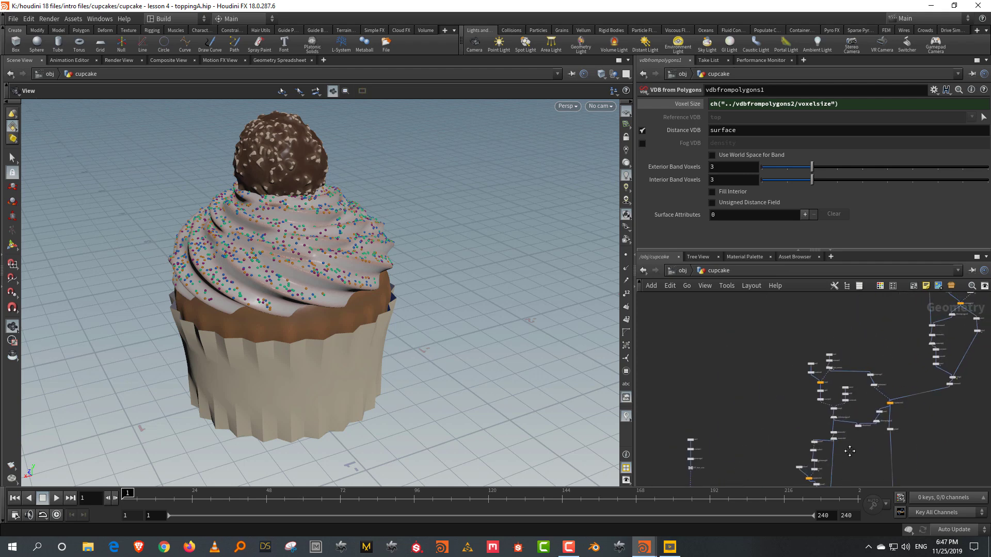
scroll(841, 440, "up", 4)
middle_click_drag(870, 470, 863, 339)
middle_click_drag(827, 434, 833, 512)
left_click(799, 354)
middle_click_drag(755, 342, 741, 400)
left_click(788, 378)
double_click(721, 104)
type("0.01")
key("Return")
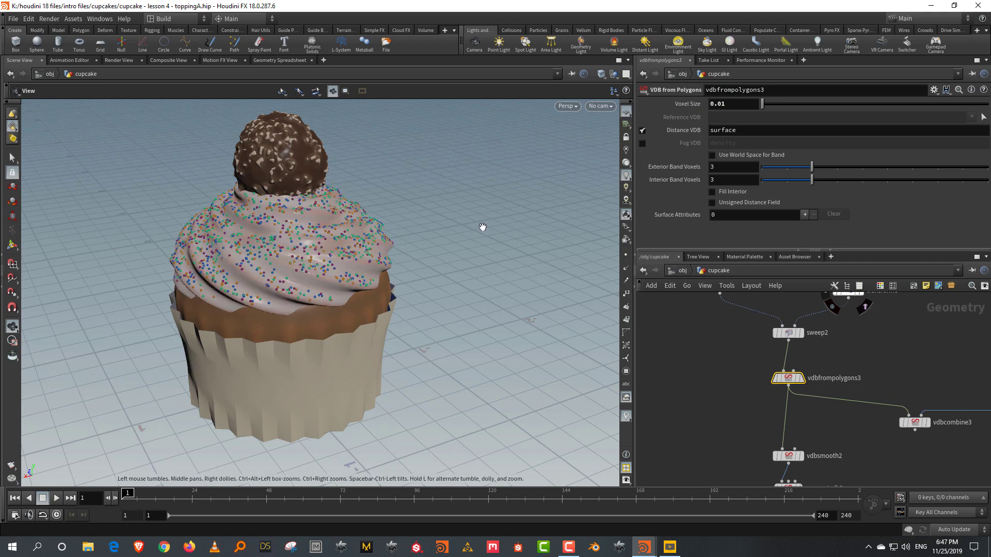
Step: Reduce the voxel size of vdbfrompolygons3 to 0.008
left_click(723, 103)
type("08")
key("Return")
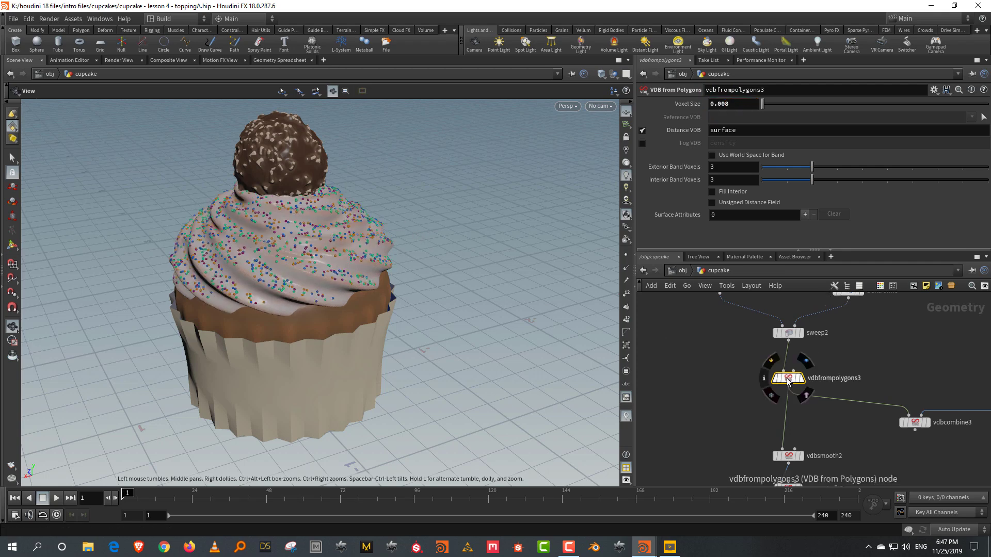
Step: Set the voxel size of vdbfrompolygons4, the topping node below mountain1, to 0.02
scroll(851, 313, "down", 5)
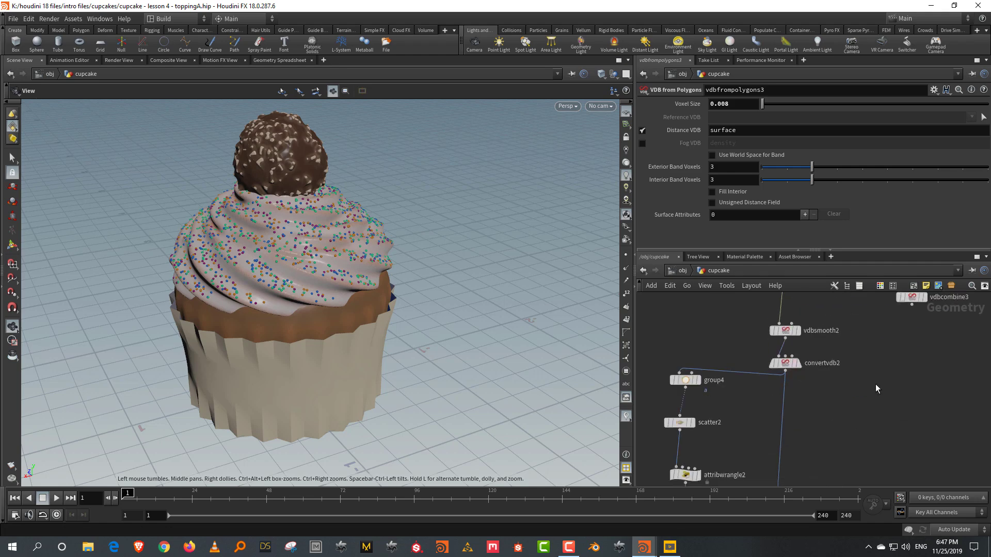
scroll(767, 401, "down", 3)
scroll(843, 371, "up", 1)
middle_click_drag(843, 371, 770, 440)
scroll(776, 483, "down", 1)
scroll(755, 414, "up", 1)
scroll(755, 414, "up", 5)
left_click_drag(756, 347, 700, 313)
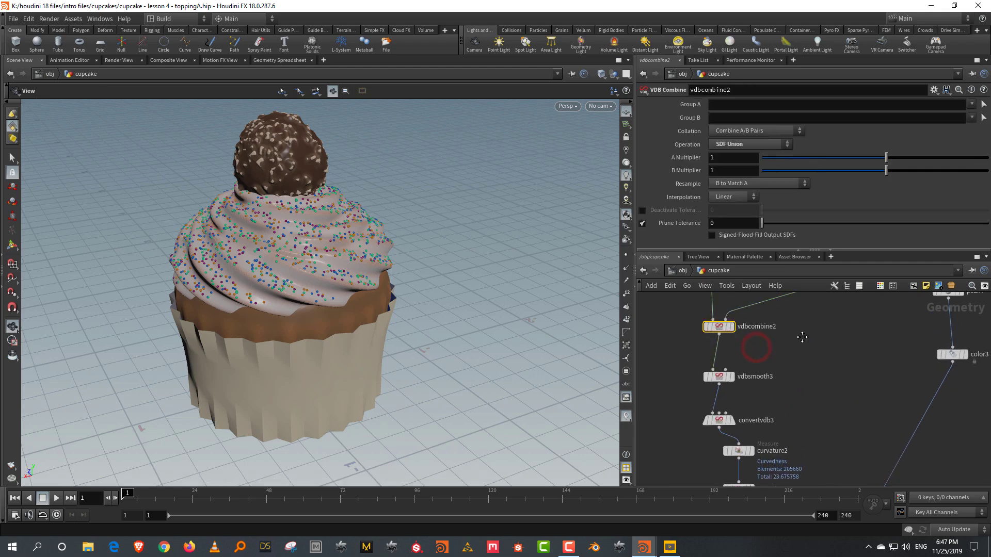
middle_click_drag(801, 336, 814, 485)
middle_click_drag(763, 364, 772, 486)
middle_click_drag(756, 297, 764, 419)
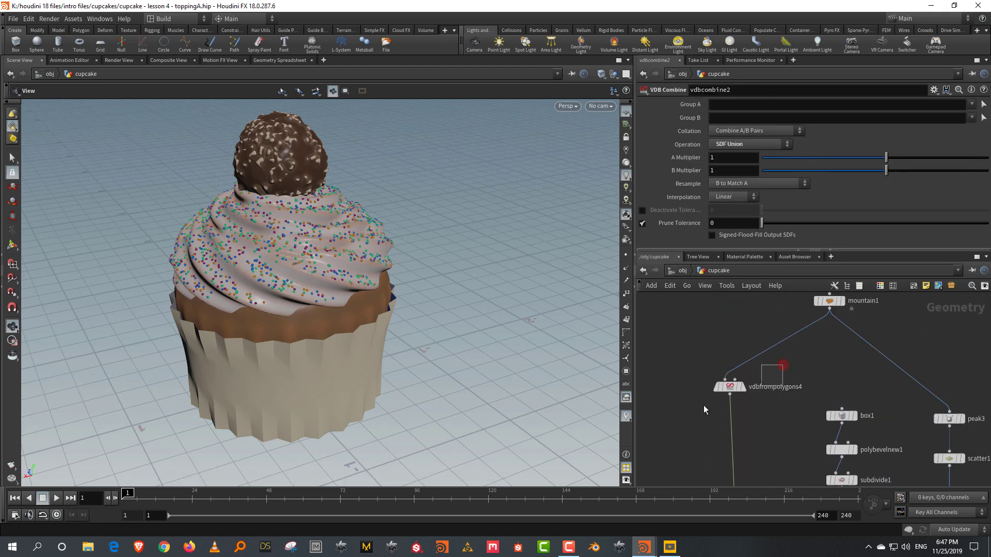
left_click_drag(704, 406, 705, 408)
left_click_drag(722, 105, 728, 105)
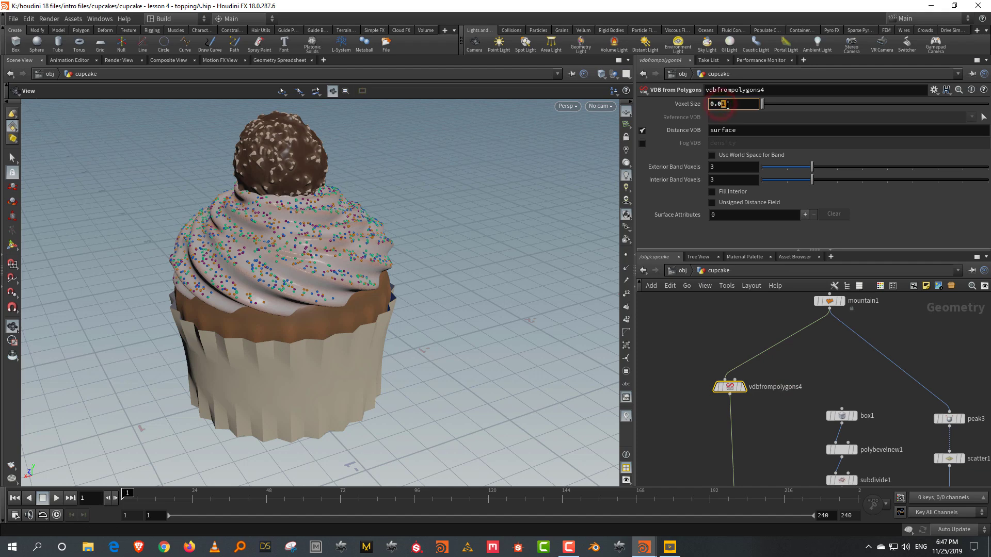
type("2")
key("Return")
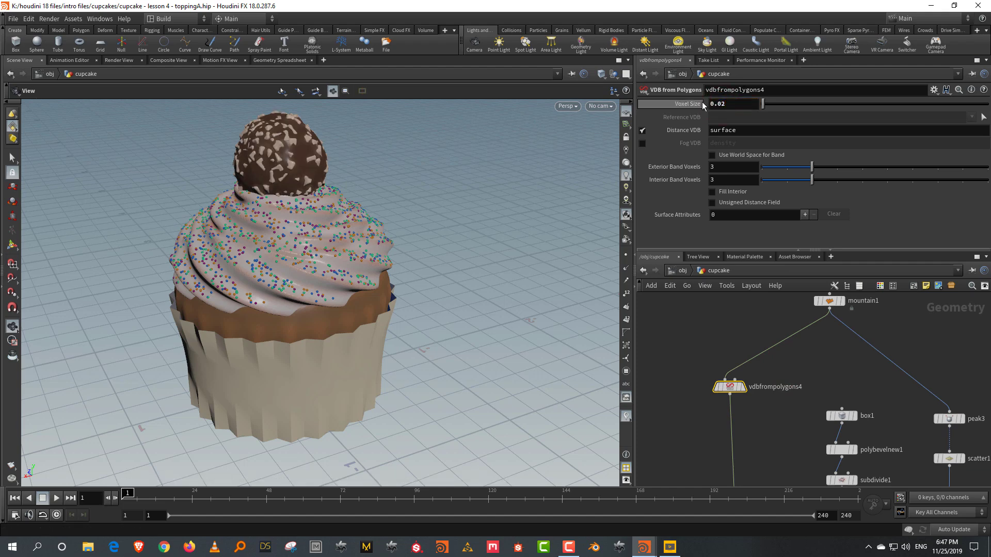
Step: Refine the voxel size of vdbfrompolygons4 to 0.013
left_click_drag(716, 105, 732, 105)
type("013")
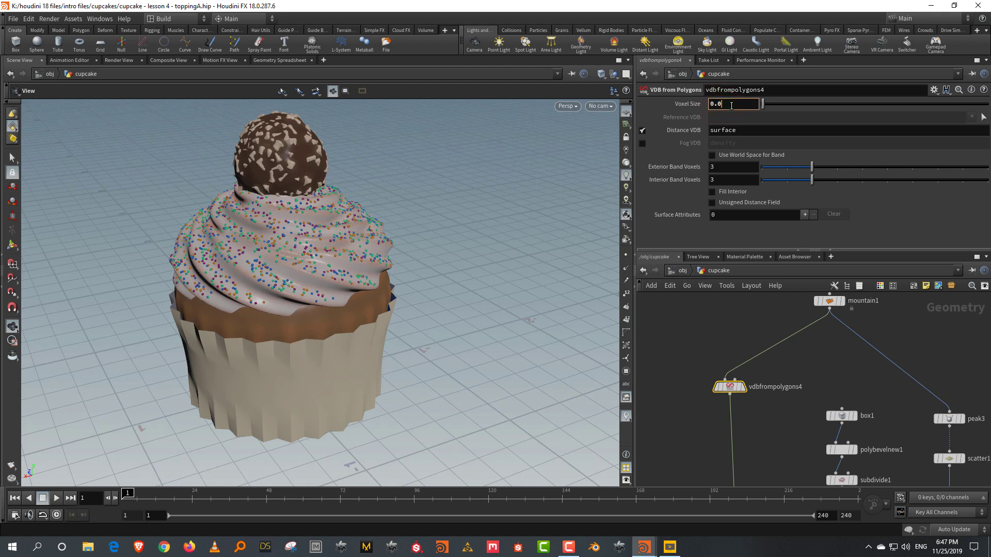
key("Return")
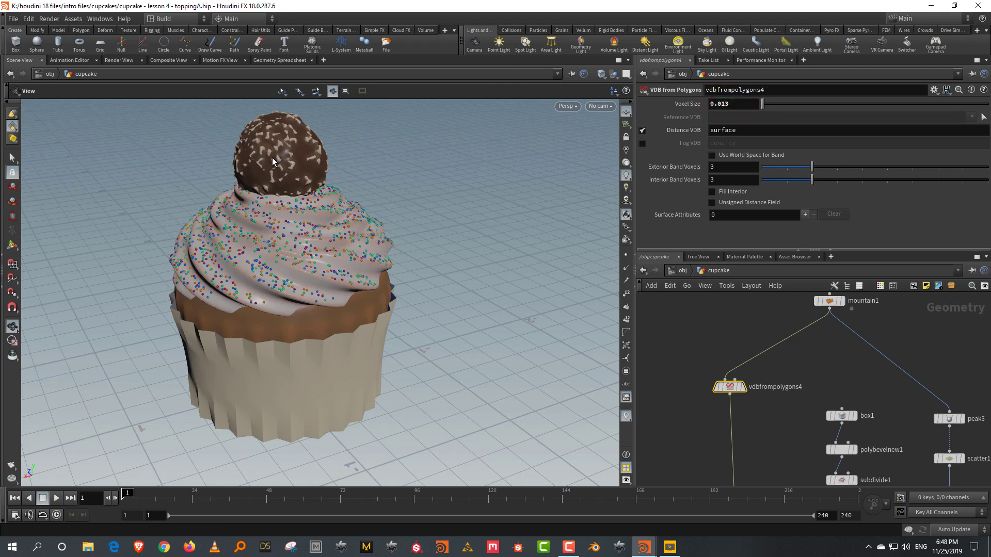
Step: Examine the point, primitive and group counts of OUT_CAKE in its node info
left_click(840, 358)
scroll(840, 358, "down", 6)
middle_click_drag(841, 358, 938, 263)
middle_click_drag(877, 470, 943, 236)
middle_click_drag(863, 403, 989, 272)
scroll(779, 342, "up", 8)
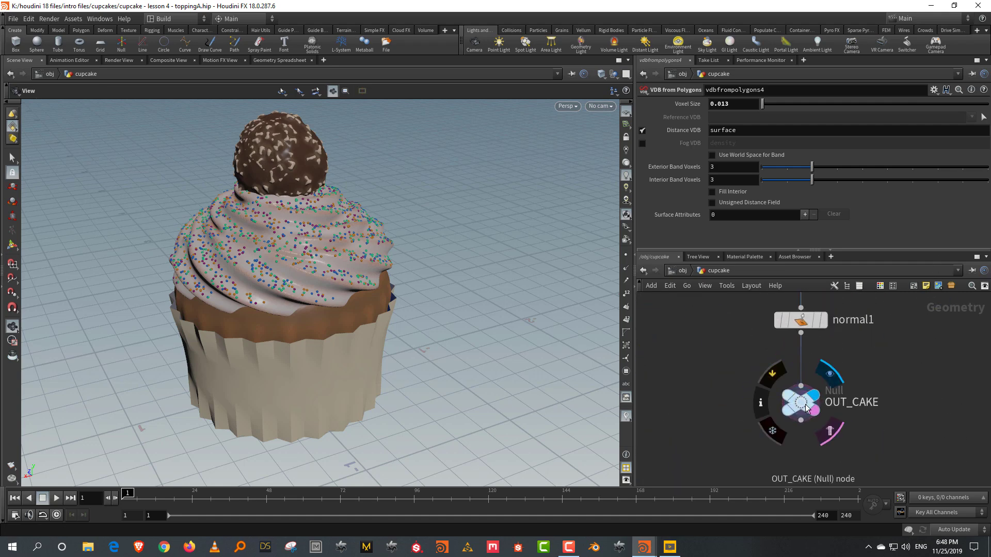
left_click(758, 398)
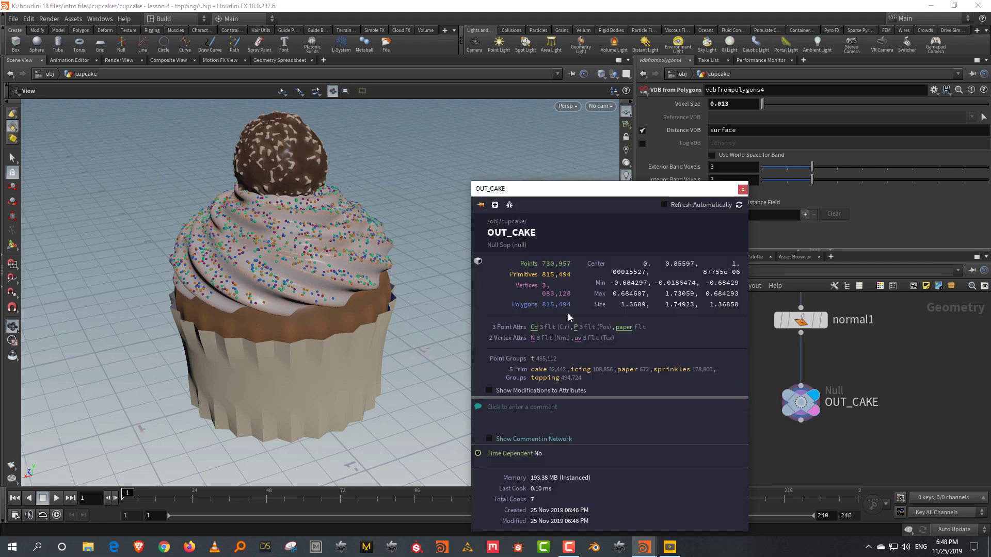
left_click(930, 367)
Step: Go up to the obj level and save the scene as "cupcake - lesson 5a - USD variant.hip"
middle_click_drag(905, 370, 872, 425)
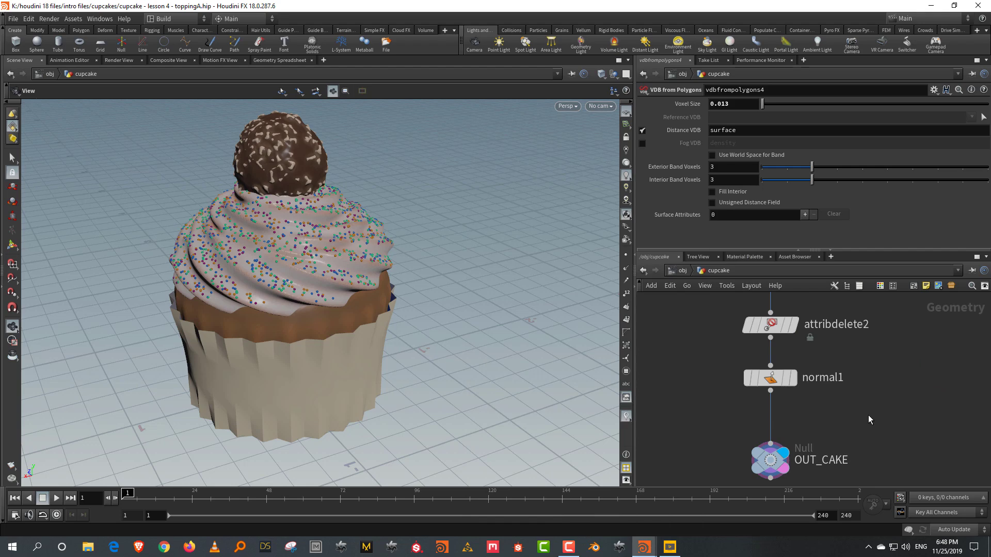
scroll(869, 413, "down", 8)
middle_click_drag(771, 373, 701, 438)
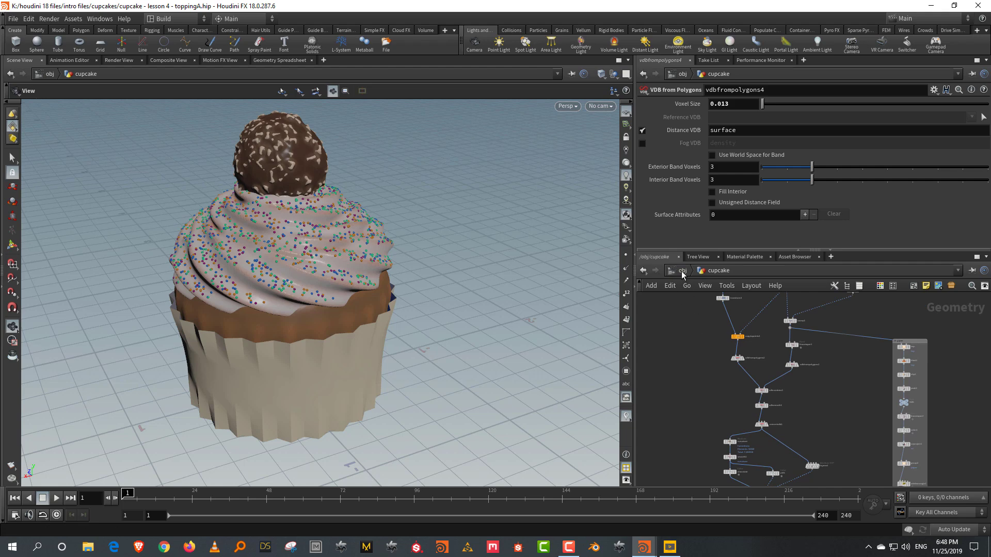
left_click(682, 272)
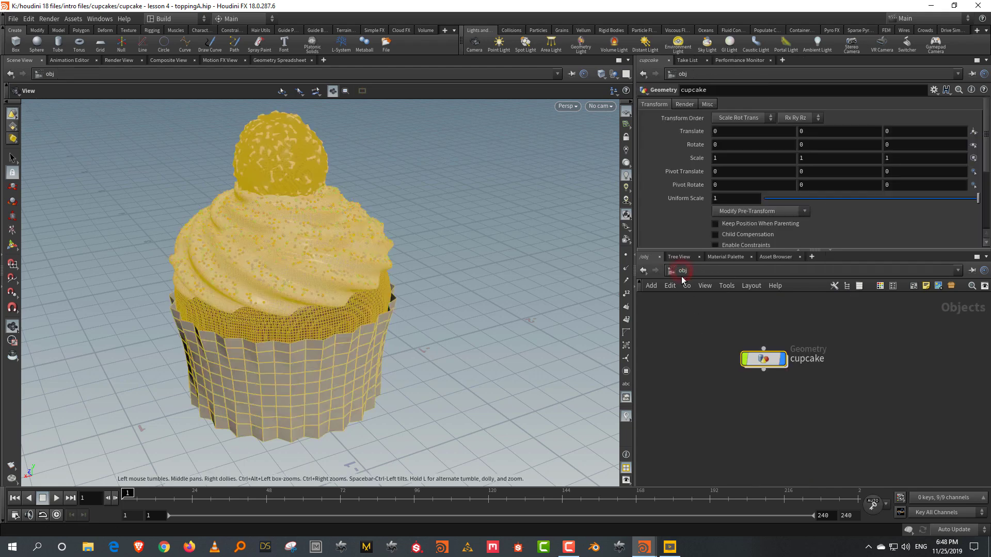
left_click(13, 19)
left_click(30, 78)
left_click(175, 110)
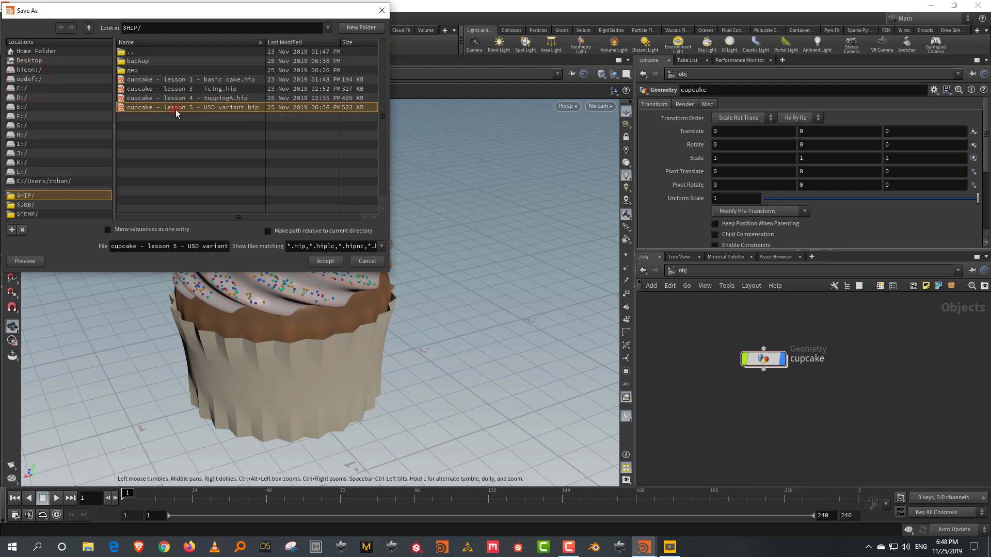
left_click(176, 246)
key("Return")
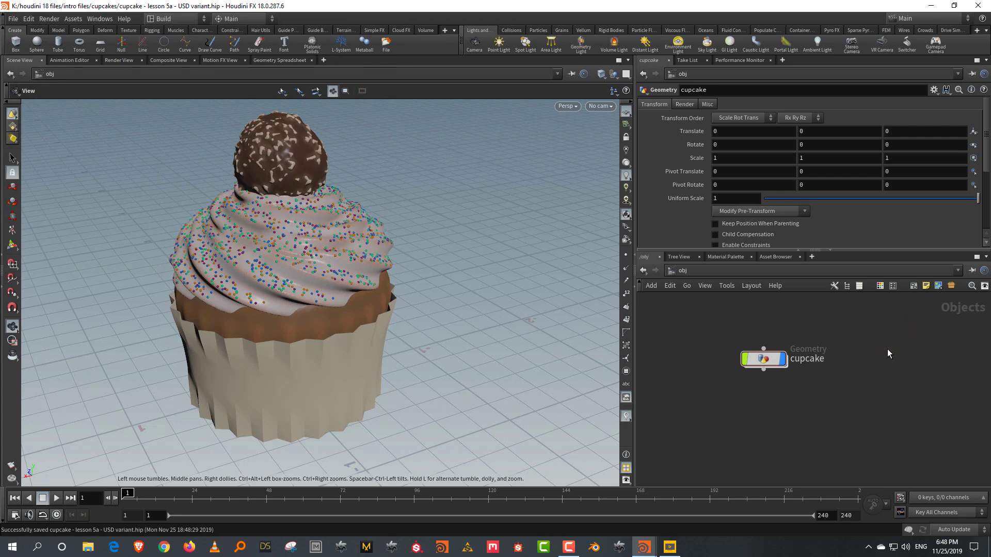
Step: Add a LOP Network node below the cupcake geometry object
key("Tab")
type("lo")
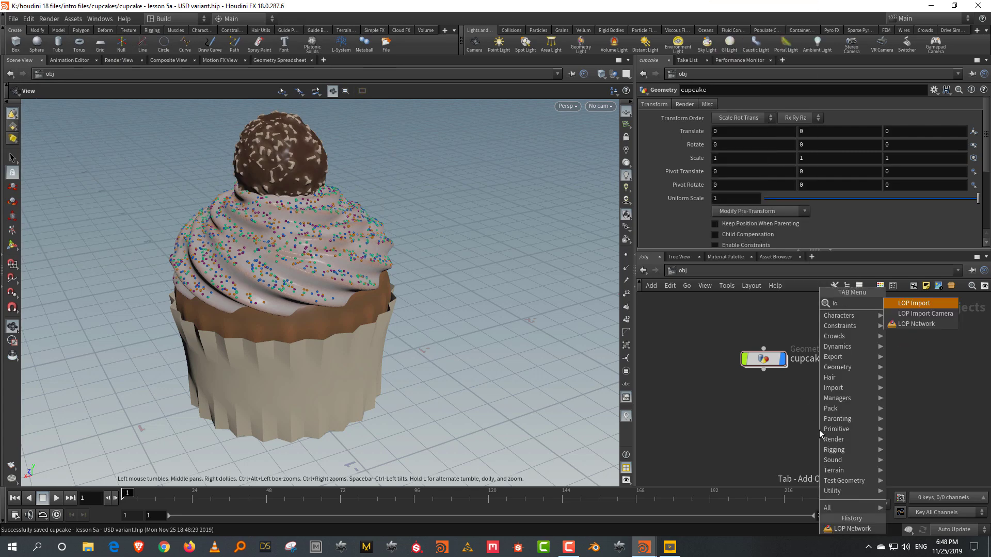
key("Down")
key("Down")
key("Return")
left_click(819, 429)
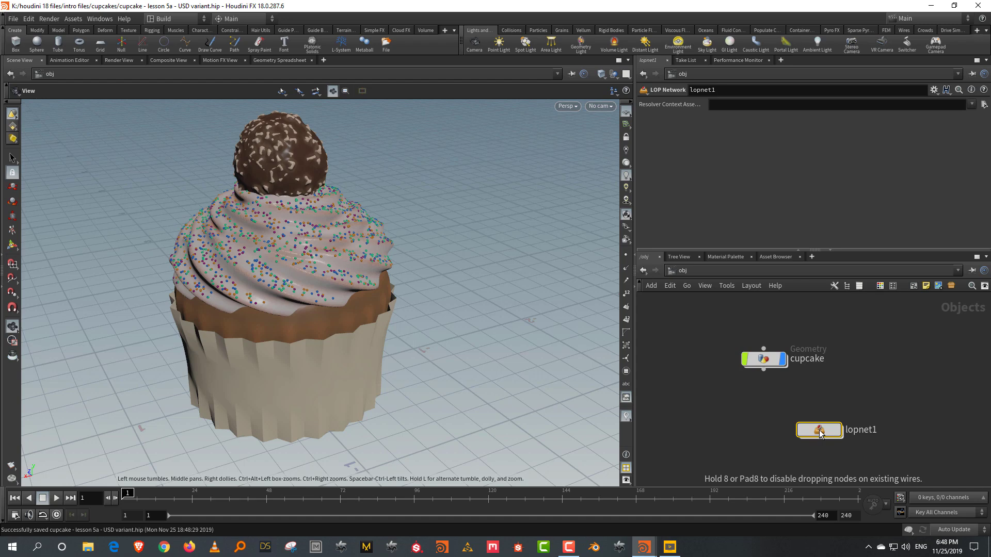
Step: Enter lopnet1 and enlarge the network editor pane in height and width
double_click(819, 429)
left_click_drag(739, 249, 742, 206)
left_click_drag(717, 317, 719, 365)
left_click_drag(636, 350, 571, 350)
left_click(664, 322)
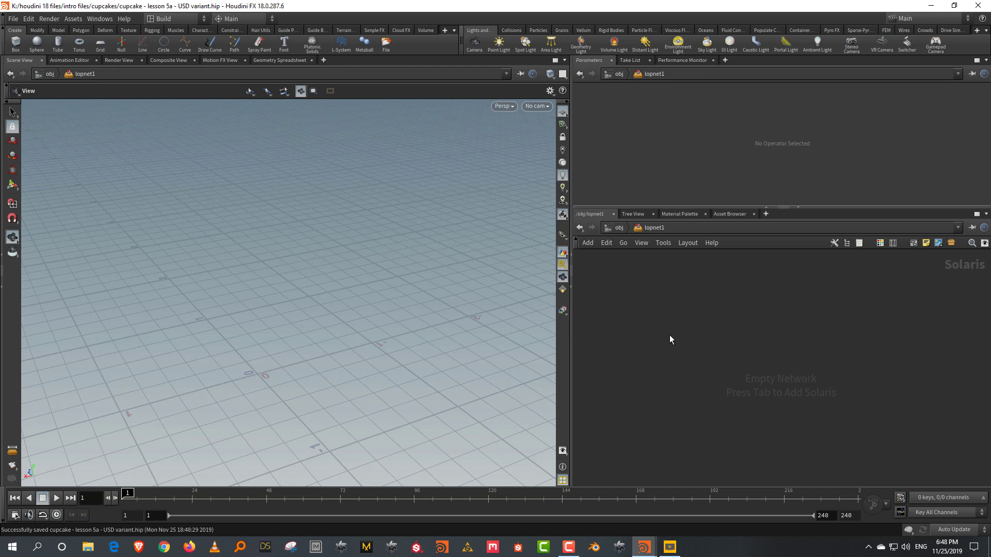
Step: Add a SOP Import node in lopnet1 and set its SOP path to /obj/cupcake/OUT_CAKE
right_click(801, 350)
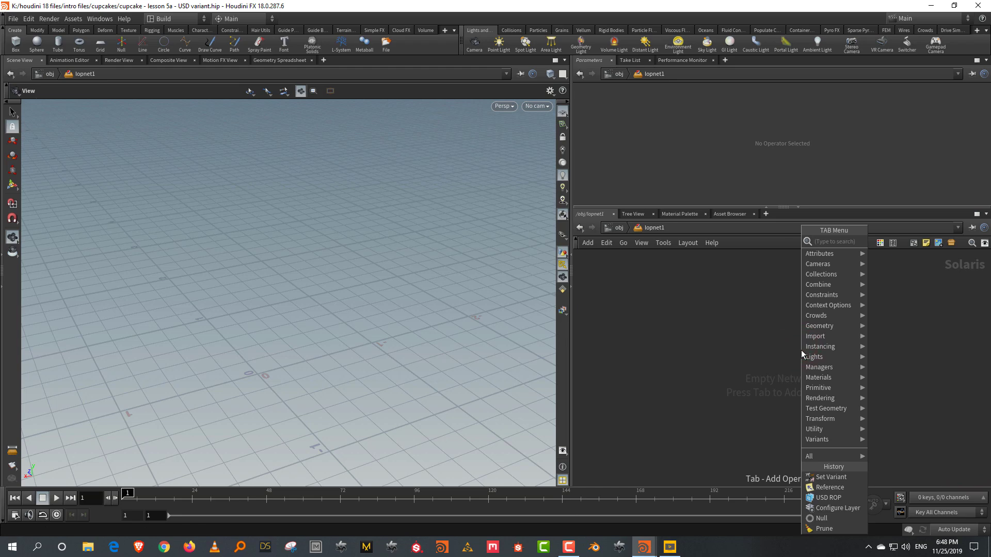
type("sop")
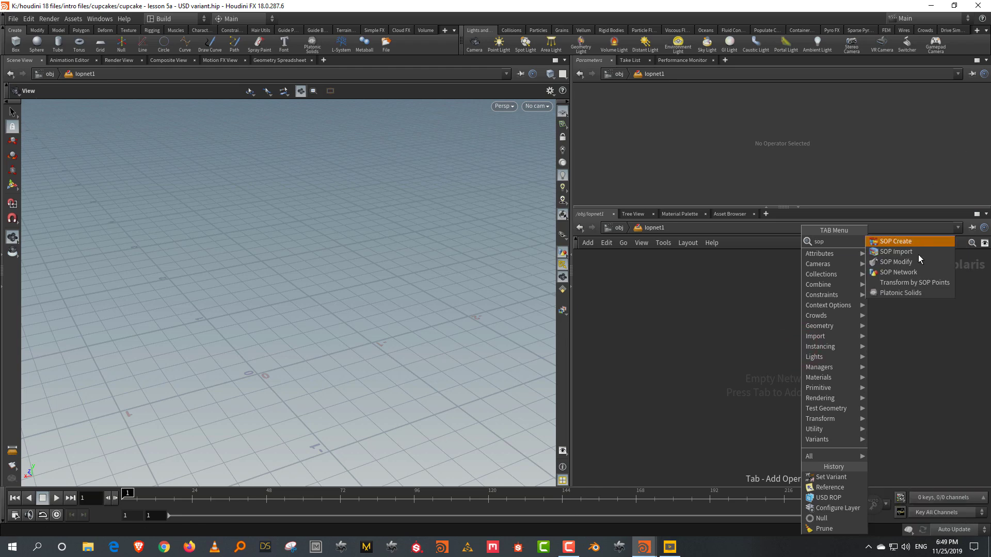
left_click(896, 252)
left_click(719, 314)
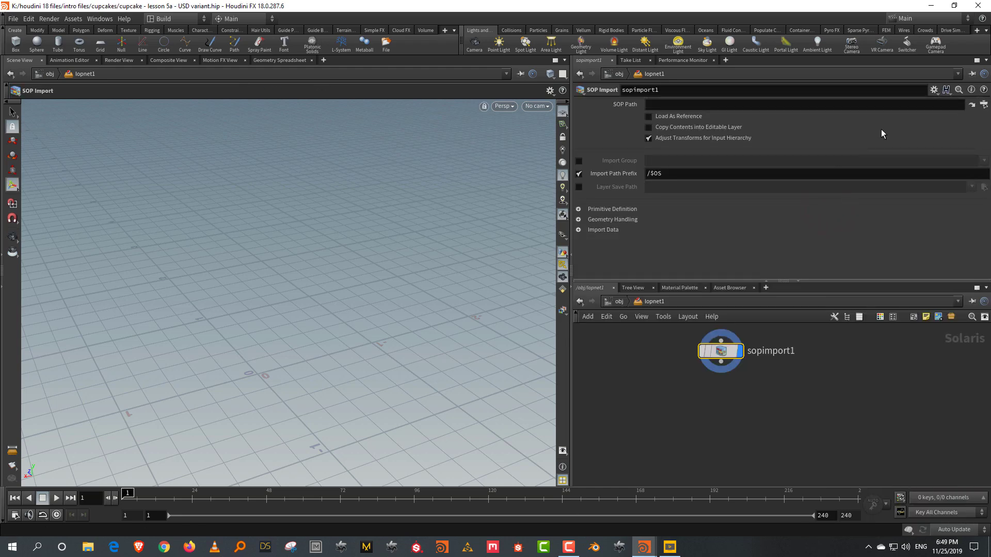
left_click(984, 104)
left_click(924, 62)
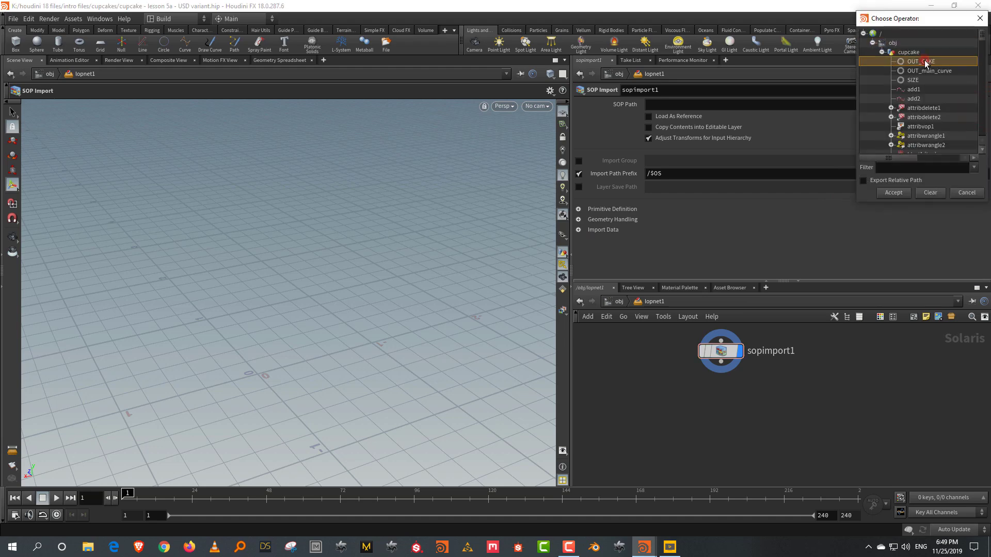
left_click(893, 193)
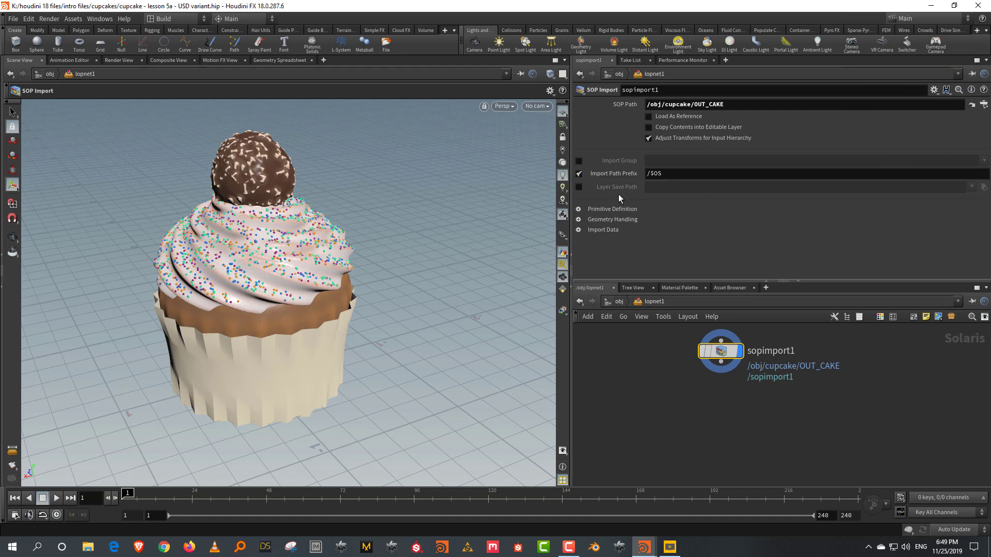
Step: Enable Load As Reference on sopimport1 and disable its Import Path Prefix
left_click(668, 116)
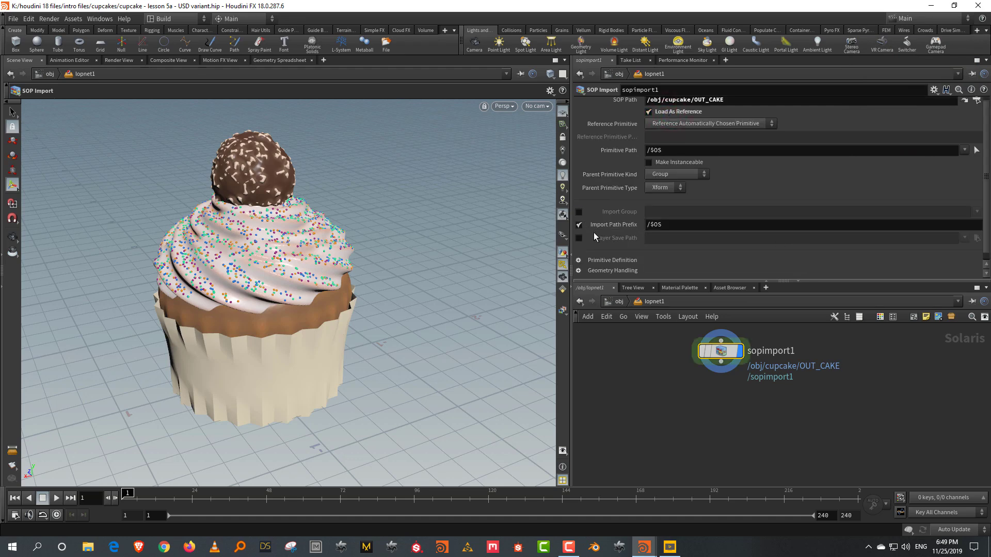
left_click(579, 224)
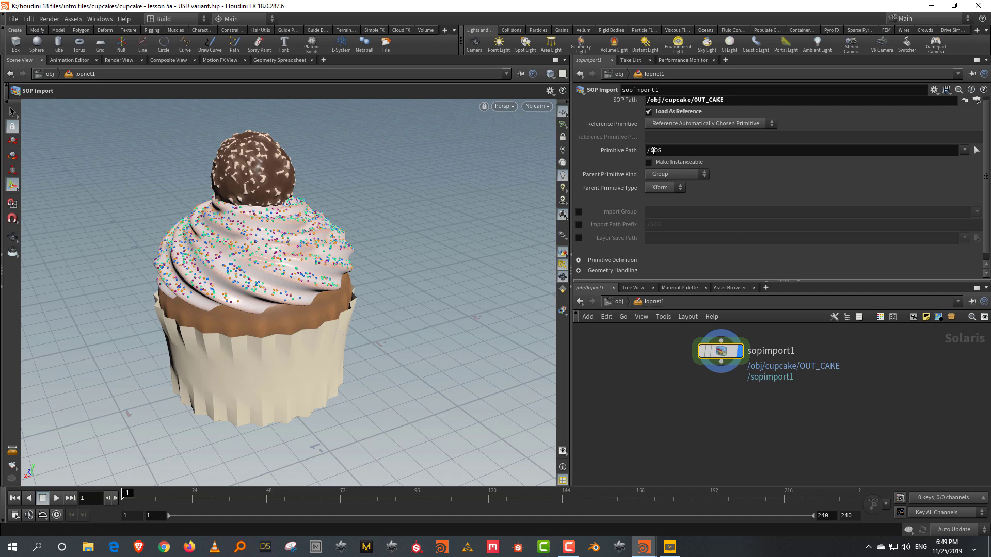
Step: Split the scene view pane into upper and lower panes
left_click(564, 61)
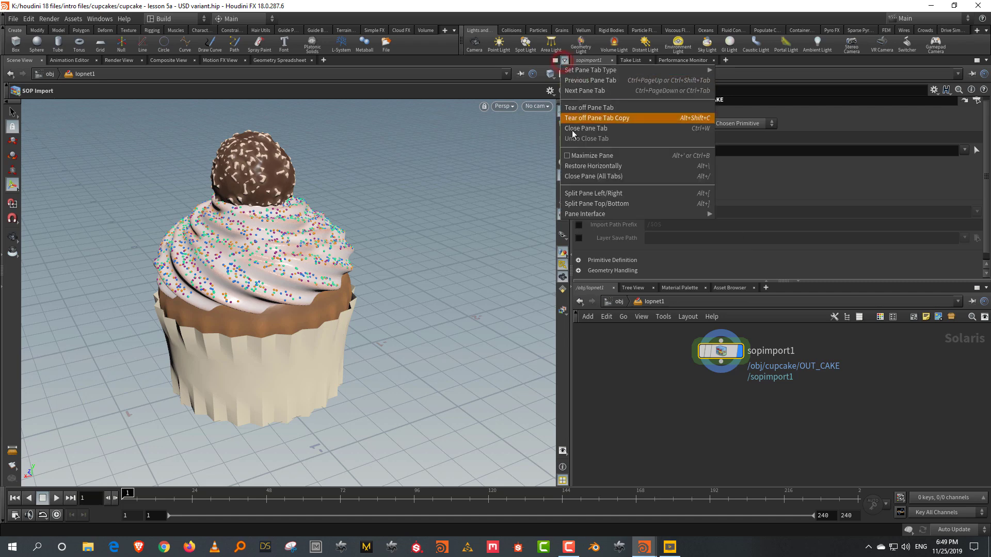
left_click(587, 203)
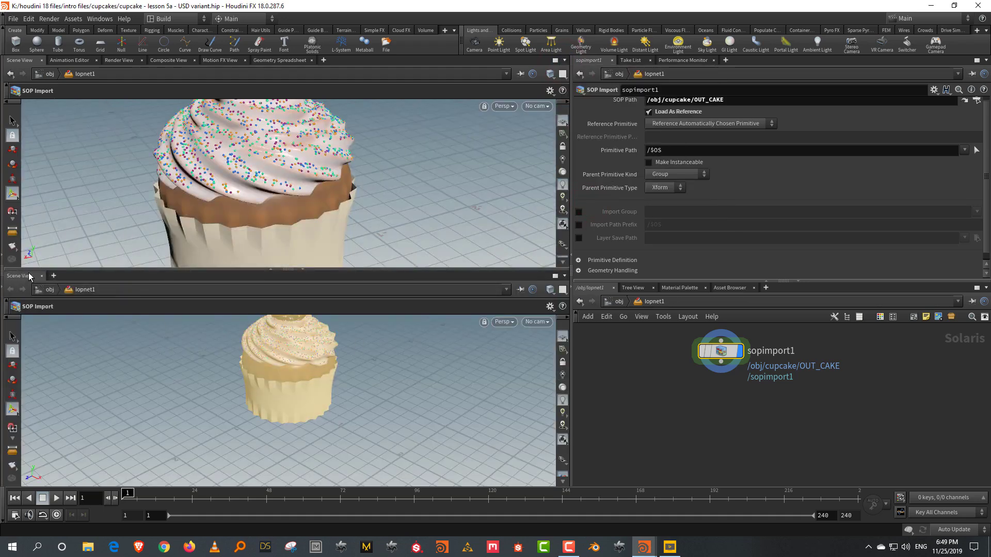
Step: Change the lower scene view pane to a Scene Graph Tree and expand the sopimport1 primitive
left_click(30, 277)
mouse_move(72, 396)
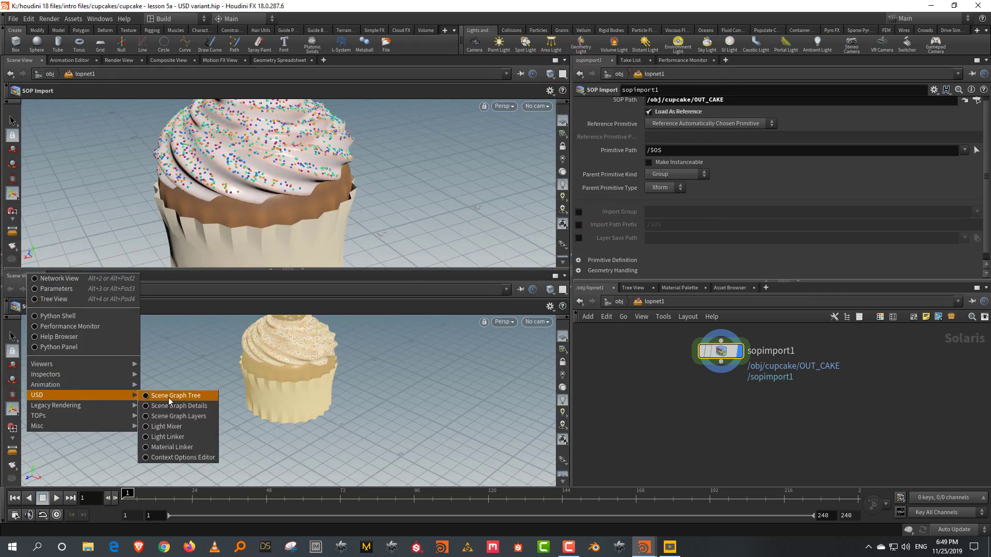
left_click(203, 395)
left_click(18, 345)
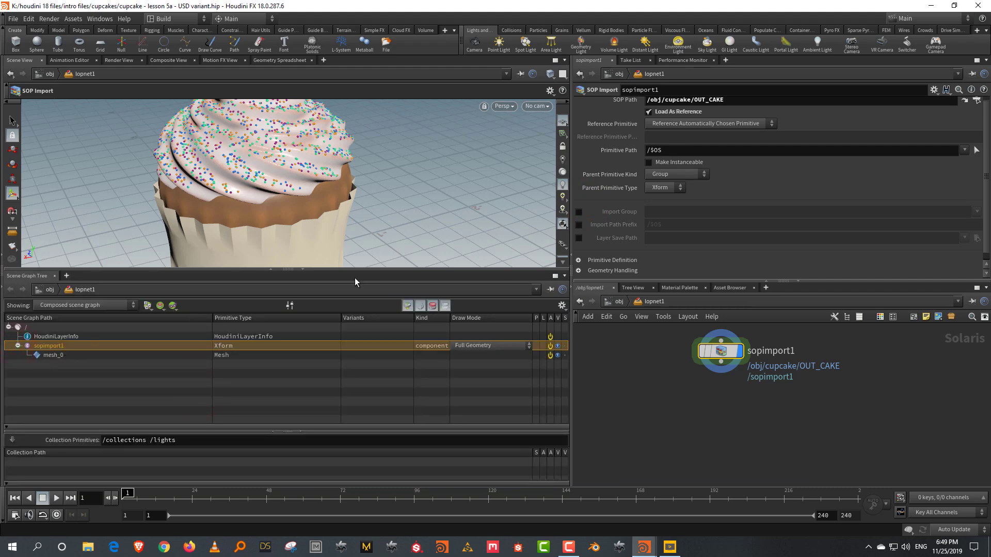
Step: Set sopimport1's Primitive Path to /cake/basic and expand the cake primitive in the scene graph
double_click(654, 150)
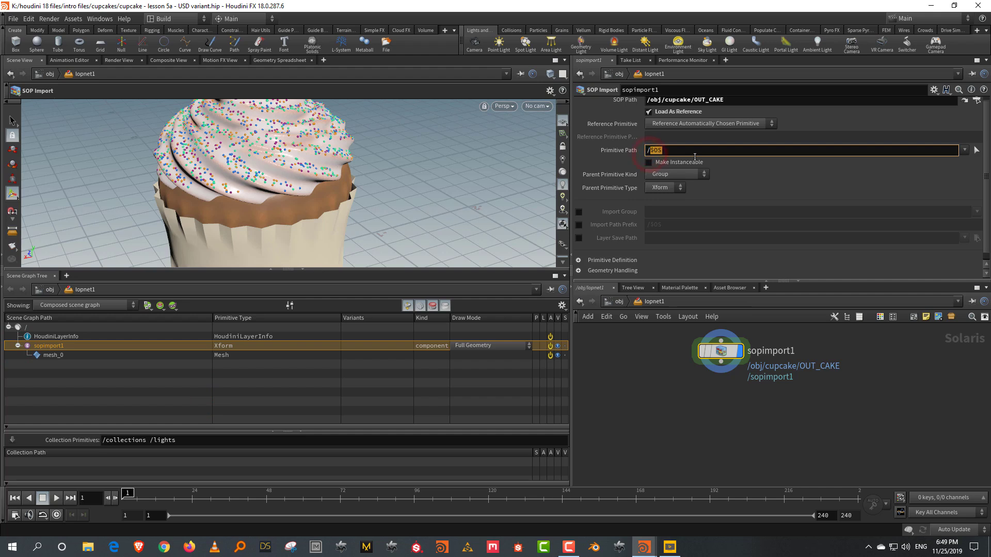
type("cake")
key("Return")
left_click(695, 155)
type("/")
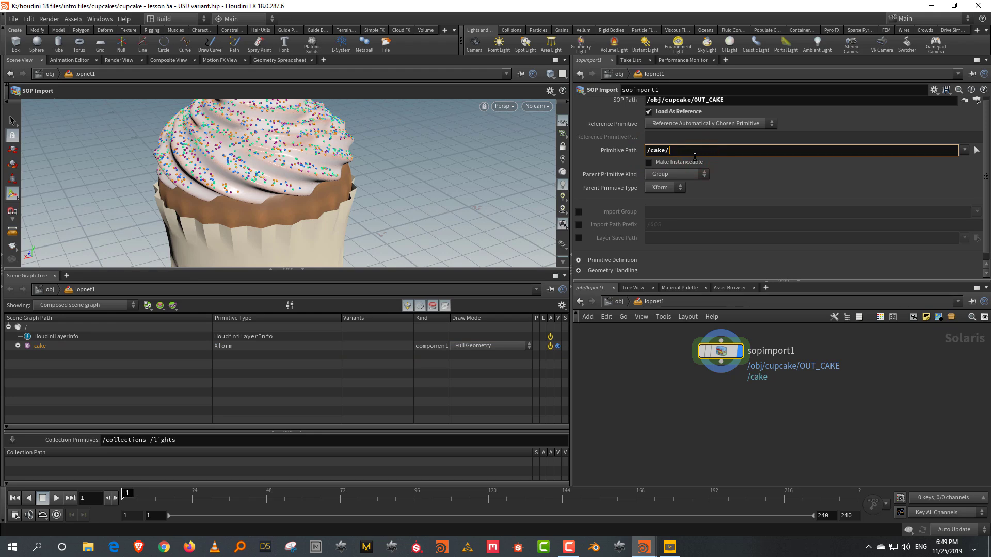
type("basic")
key("Return")
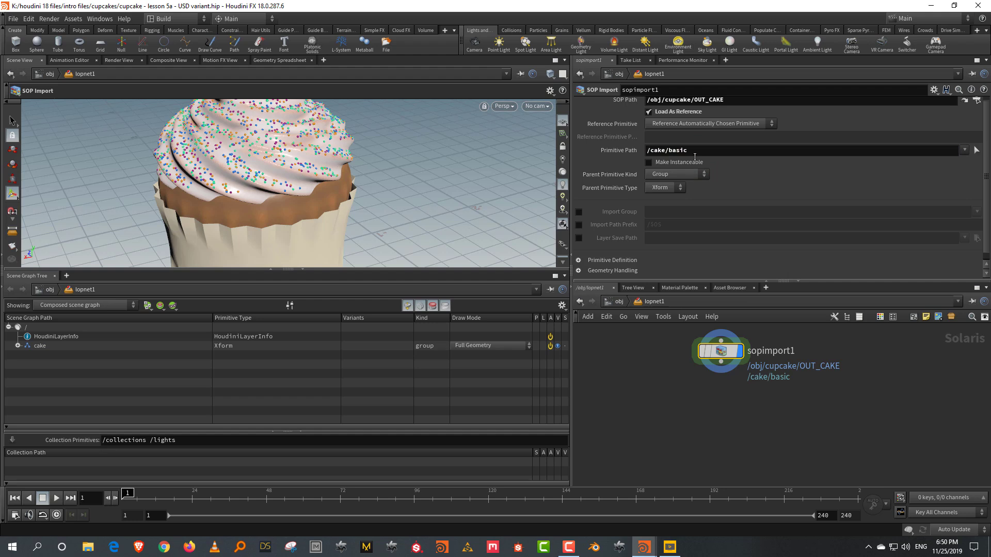
left_click(18, 345)
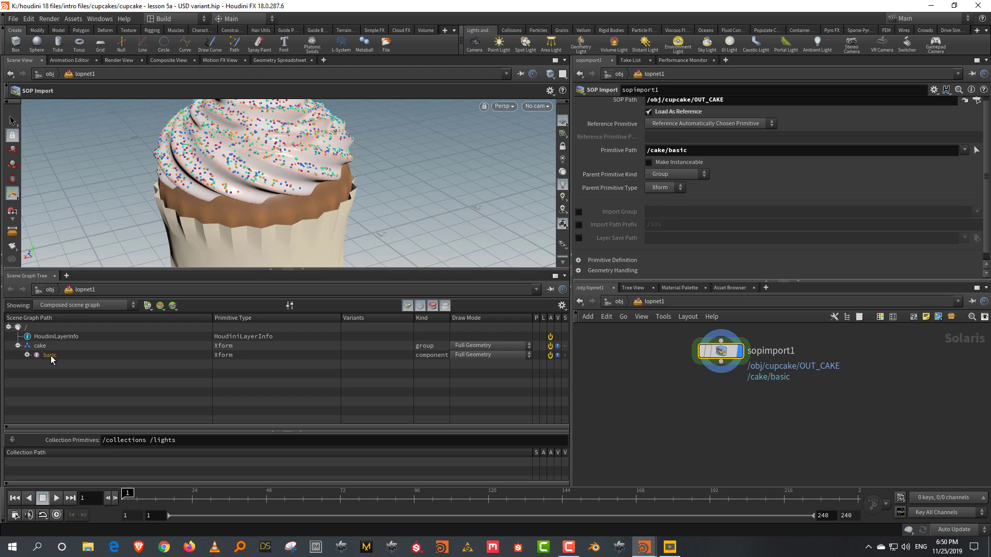
Step: Enable sopimport1's Import Group with the groups cake, icing and paper, and enlarge the scene view pane in height
left_click(580, 212)
left_click(977, 212)
left_click(975, 224)
left_click(977, 212)
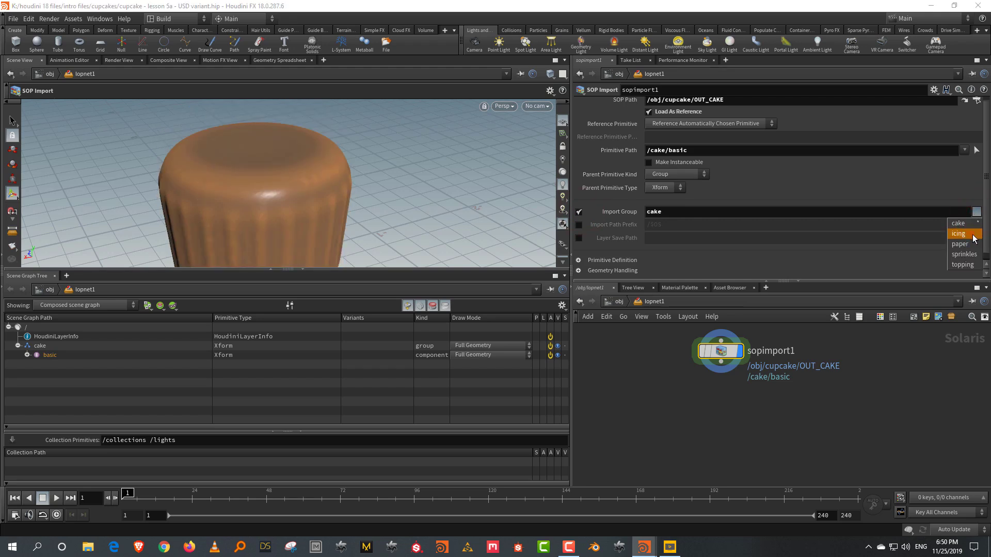
left_click(970, 233)
left_click(977, 212)
left_click(973, 243)
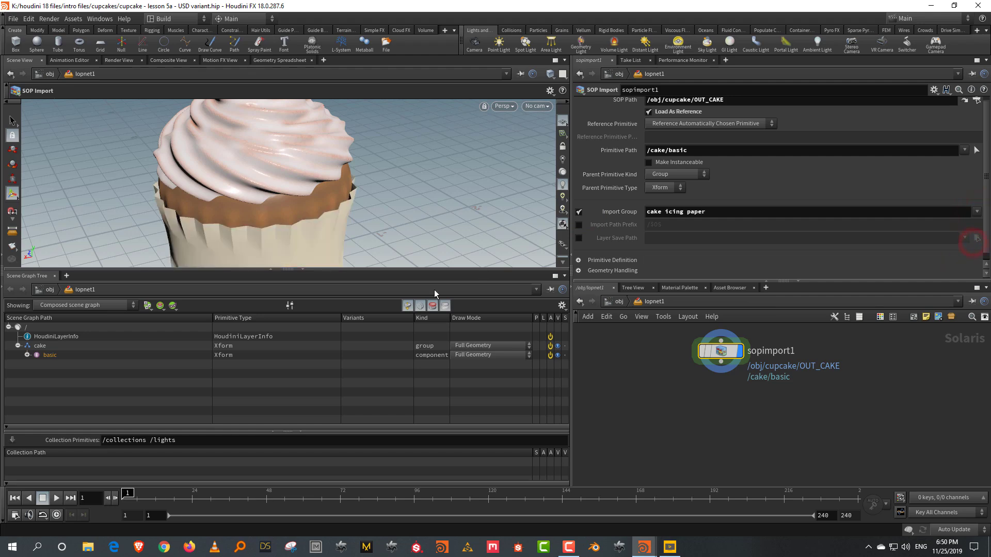
left_click_drag(419, 271, 420, 347)
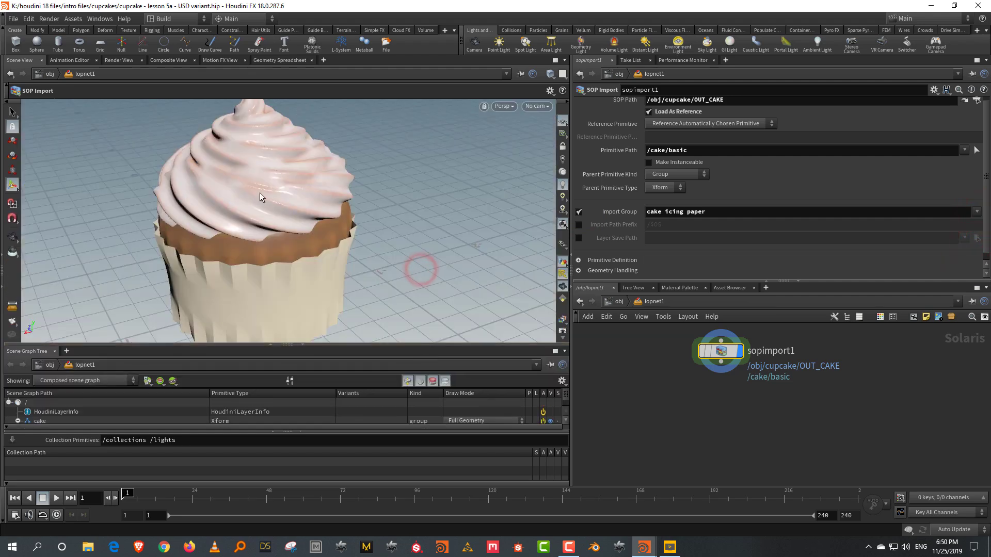
Step: Enable Layer Save Path on sopimport1 and set it to $HIP/geo/cakebasic.usd
left_click(578, 238)
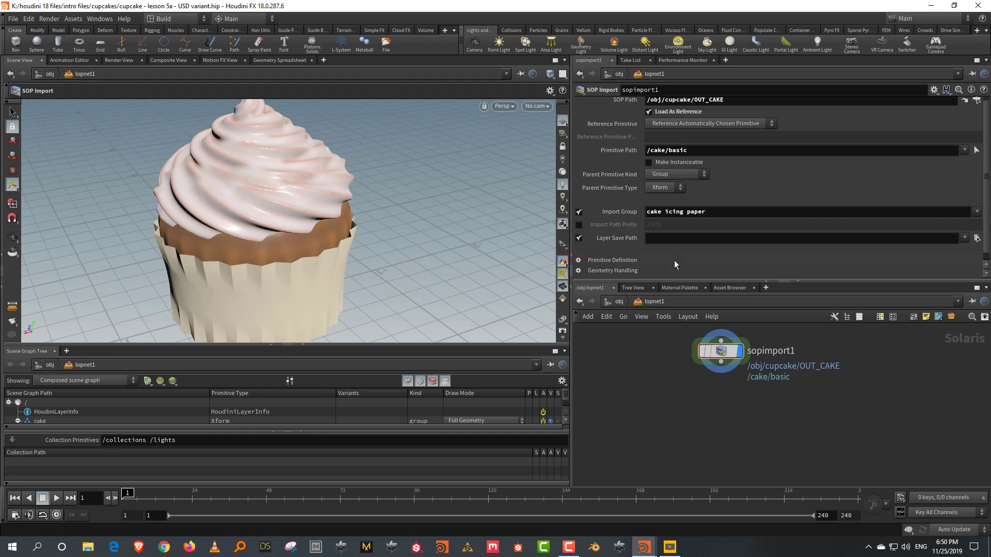
left_click(671, 240)
type("$")
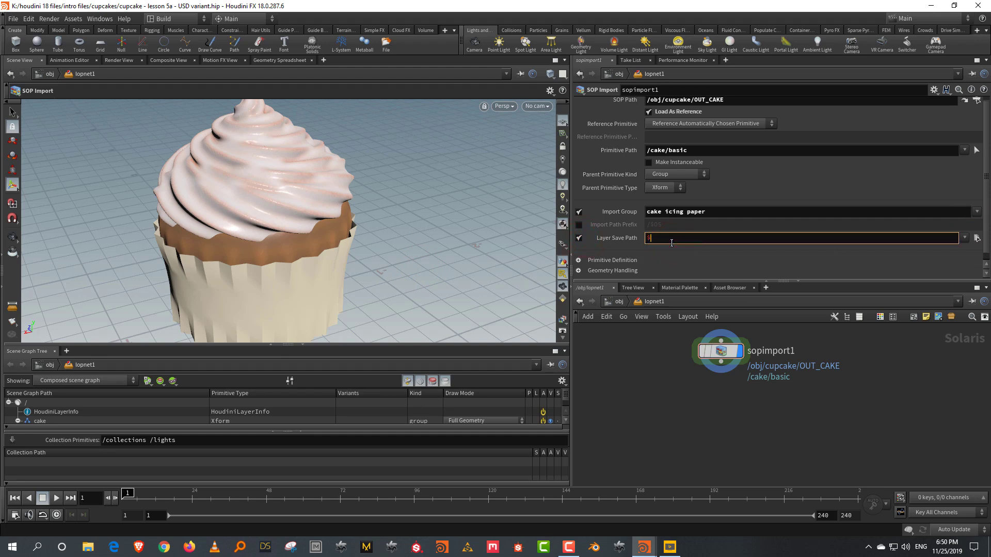
type("HIP")
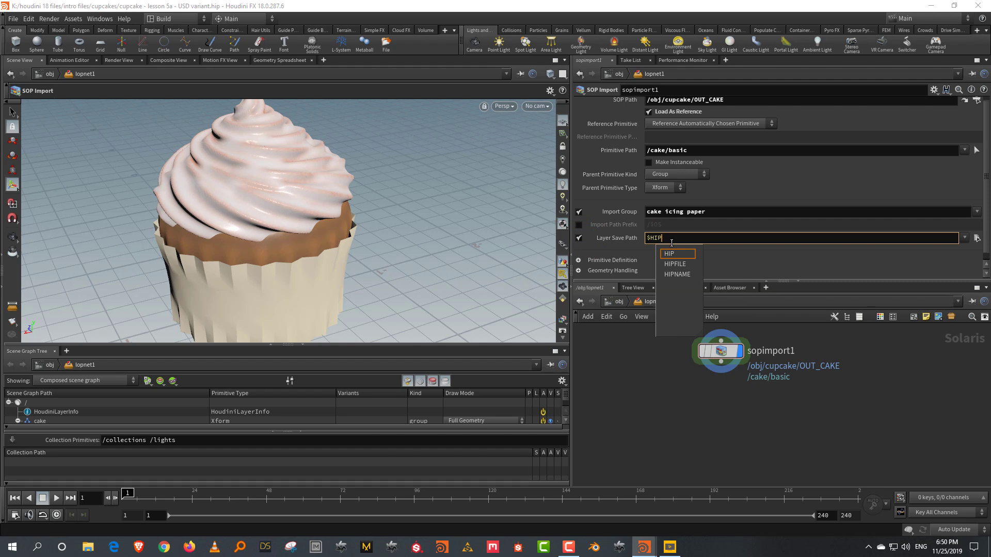
type("/geo")
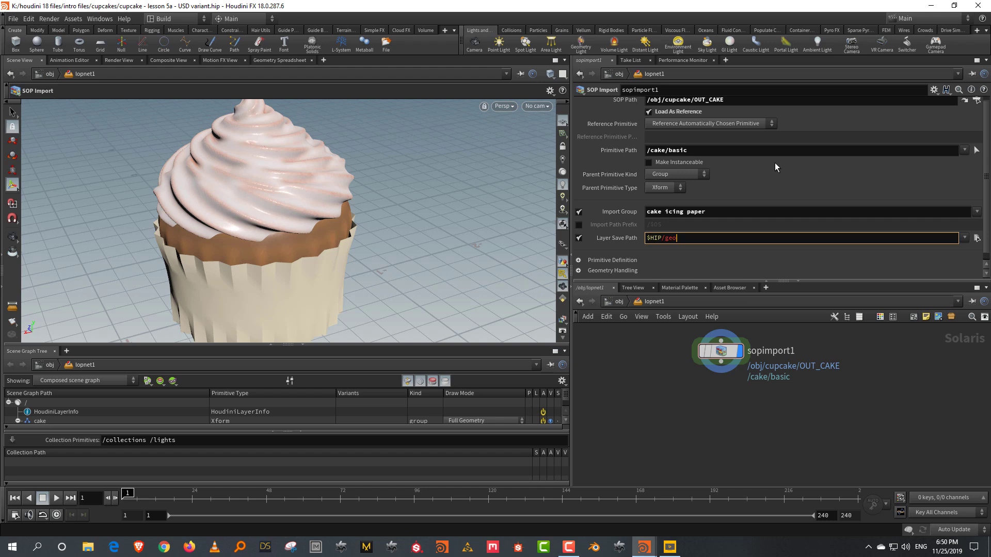
type("/cakebasic.usd")
key("Return")
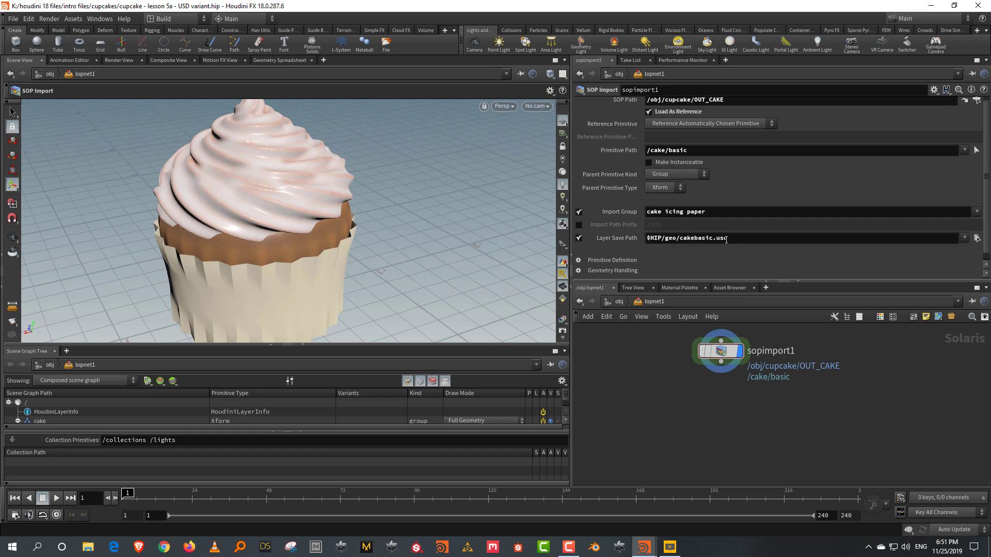
Step: Enable Subset Groups in sopimport1's Import Data settings and set it to the groups cake, icing and paper
left_click_drag(738, 281, 708, 317)
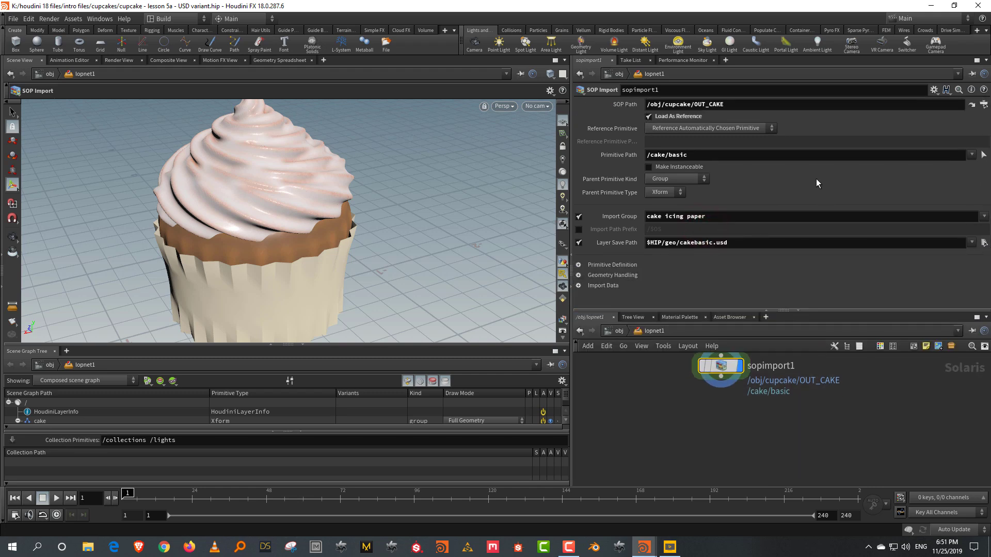
left_click(298, 432)
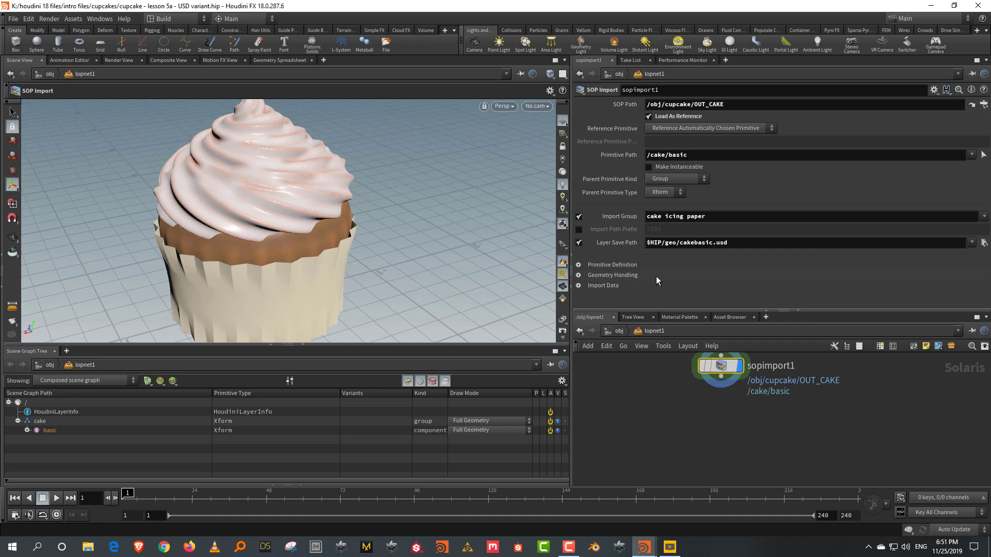
left_click(579, 286)
scroll(801, 218, "down", 3)
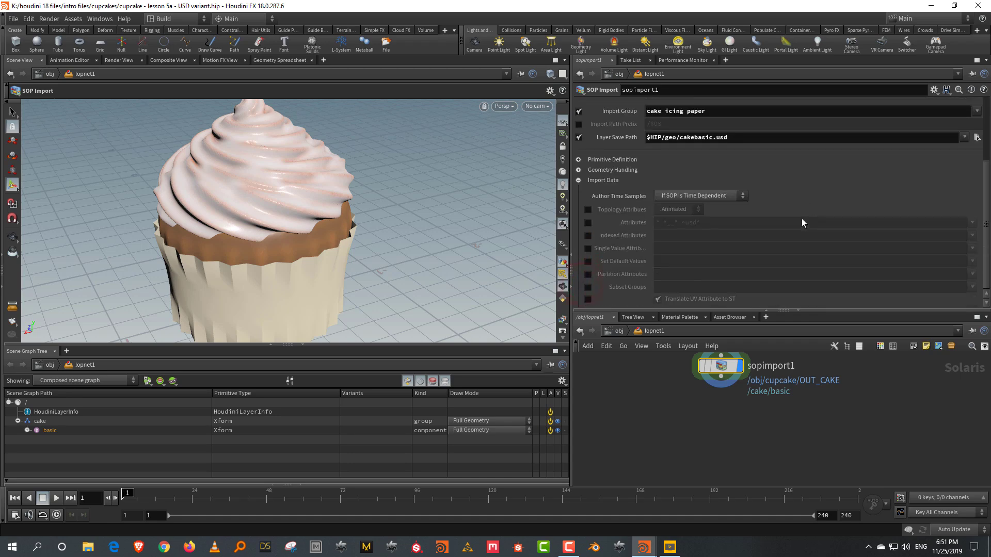
left_click(588, 286)
left_click(973, 286)
left_click(971, 298)
left_click(973, 286)
left_click(966, 309)
left_click(972, 286)
left_click(956, 319)
Step: Expand basic and mesh_0 in the scene graph and compare the hierarchy with Subset Groups disabled and re-enabled
left_click(27, 431)
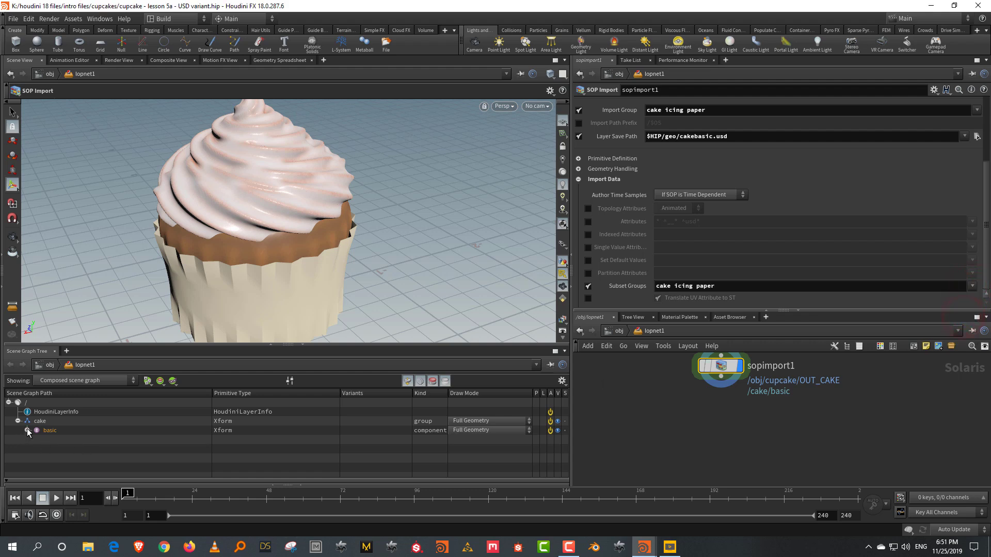
left_click(37, 440)
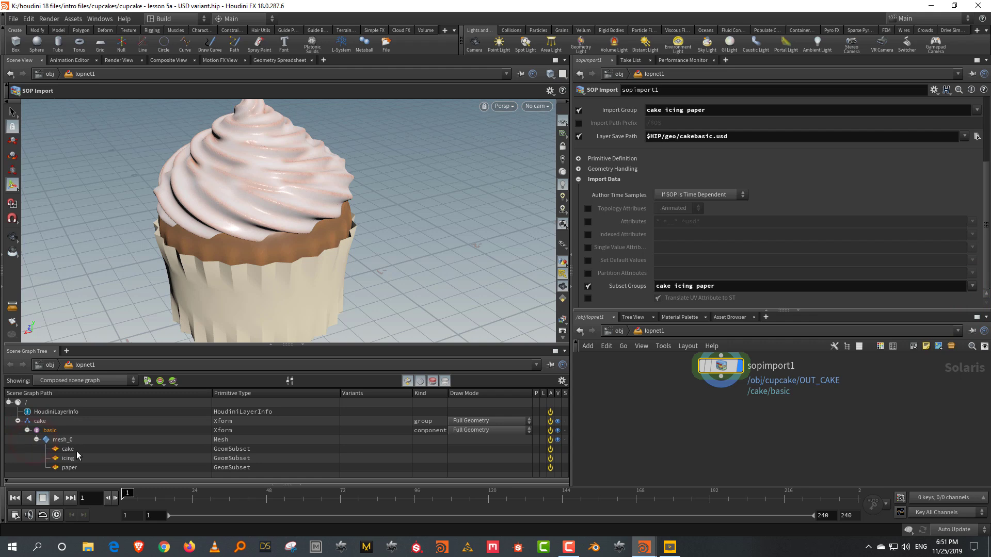
left_click(588, 287)
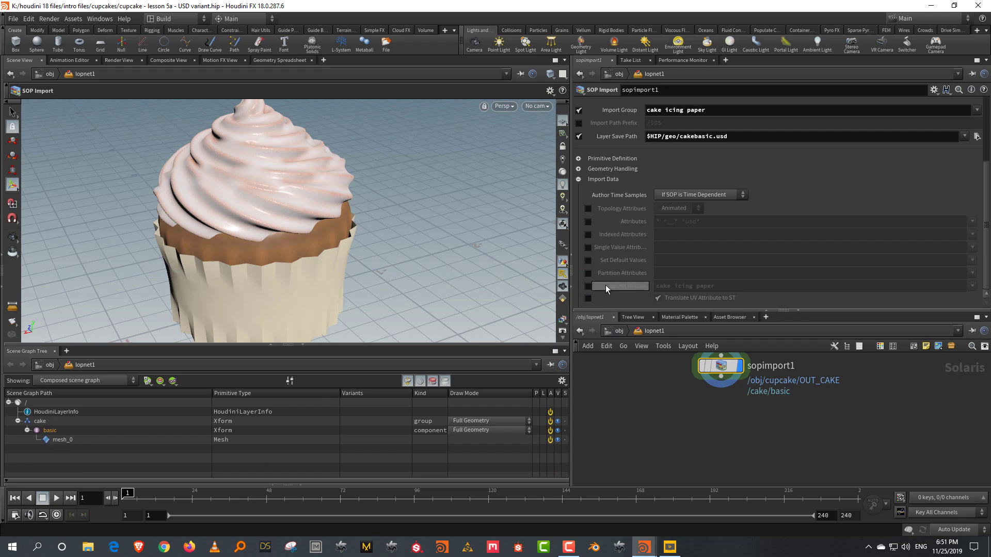
left_click(588, 286)
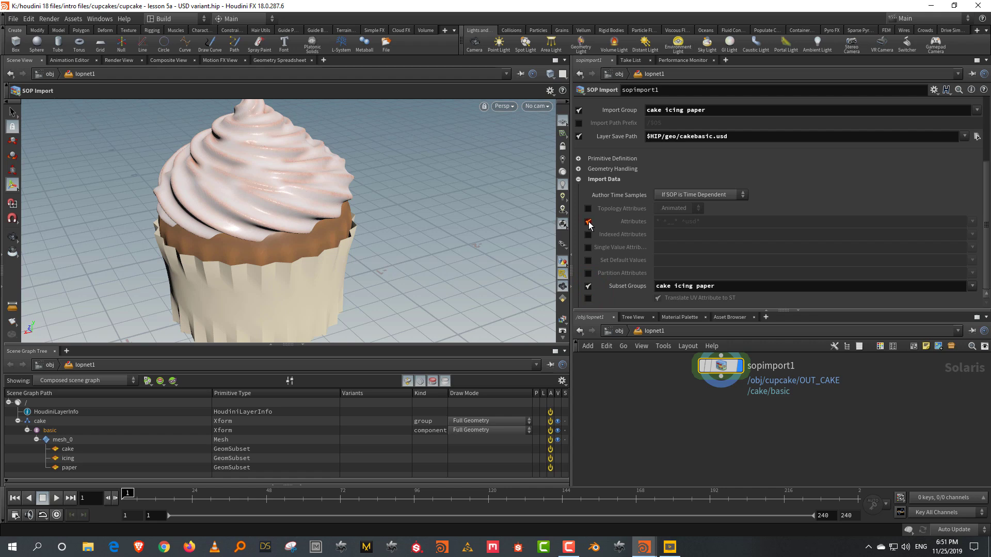
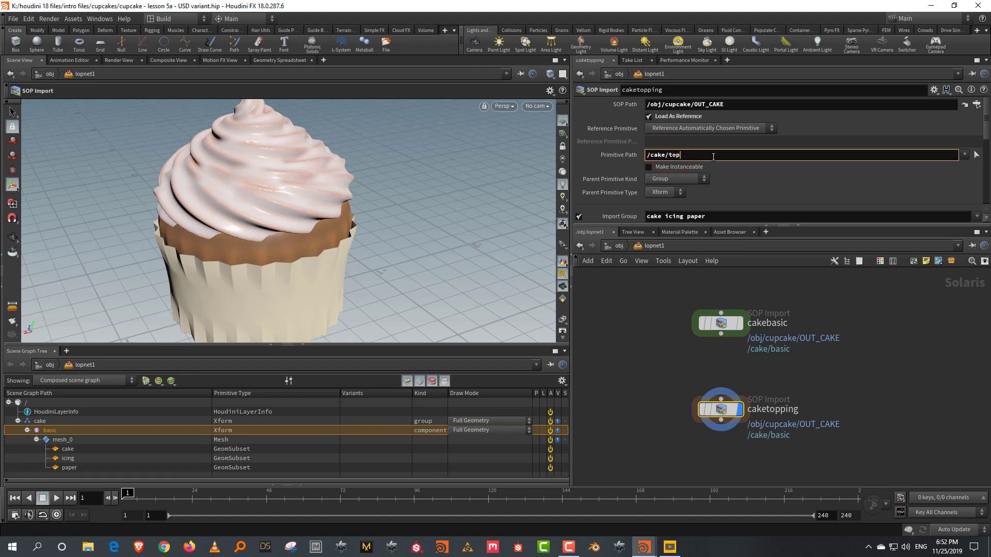
Step: Set caketopping's Primitive Path to /cake/topping and its Import Group to only sprinkles and topping
key("Return")
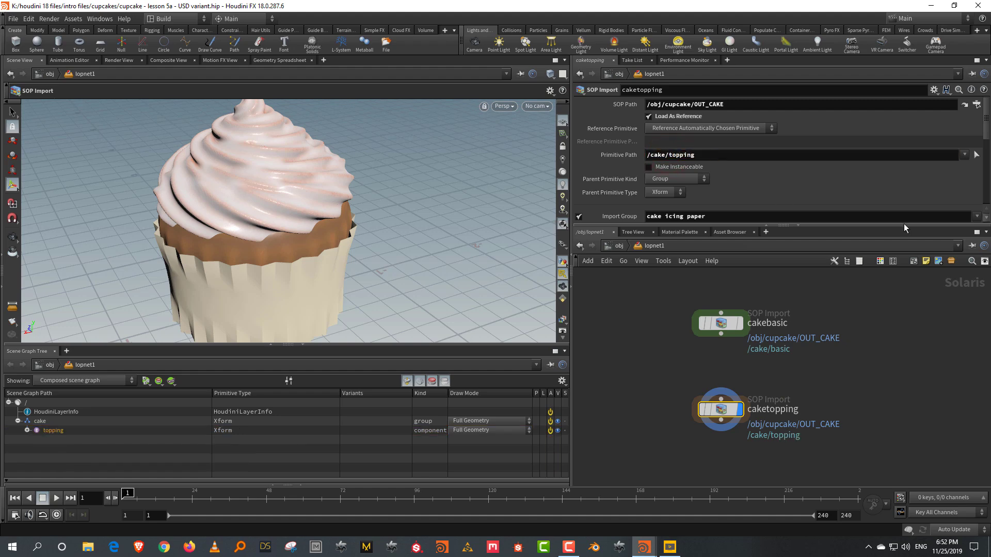
left_click(977, 217)
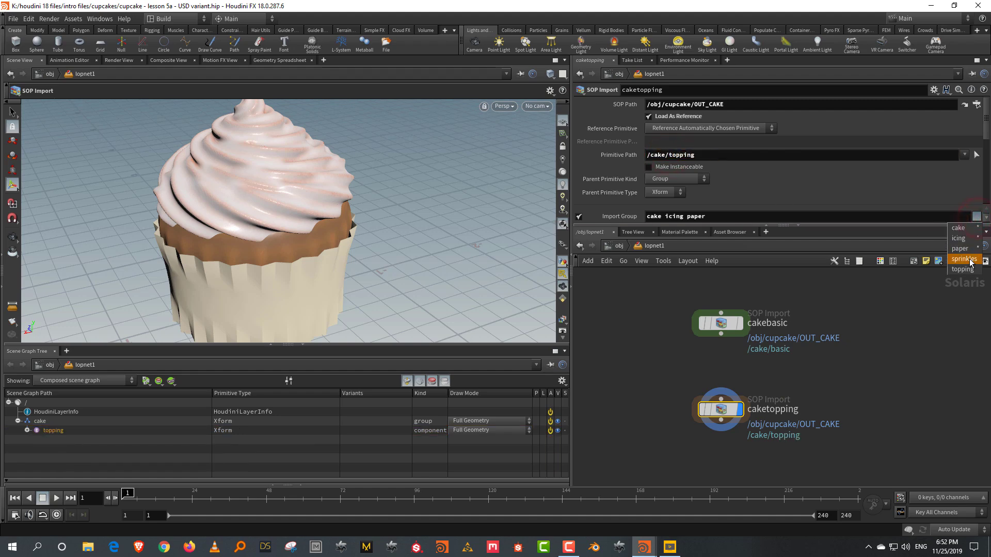
left_click(964, 259)
left_click(977, 216)
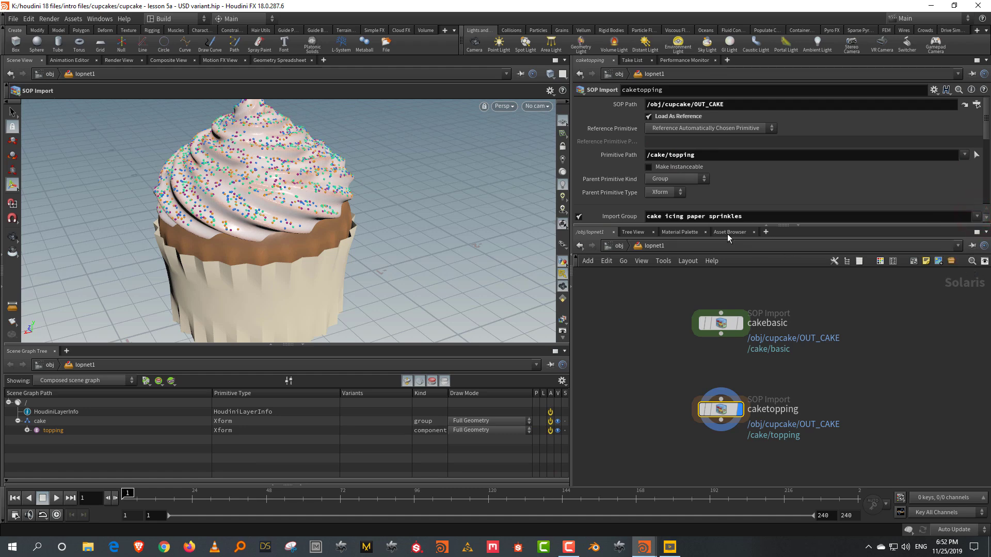
left_click_drag(712, 217, 541, 225)
key("BackSpace")
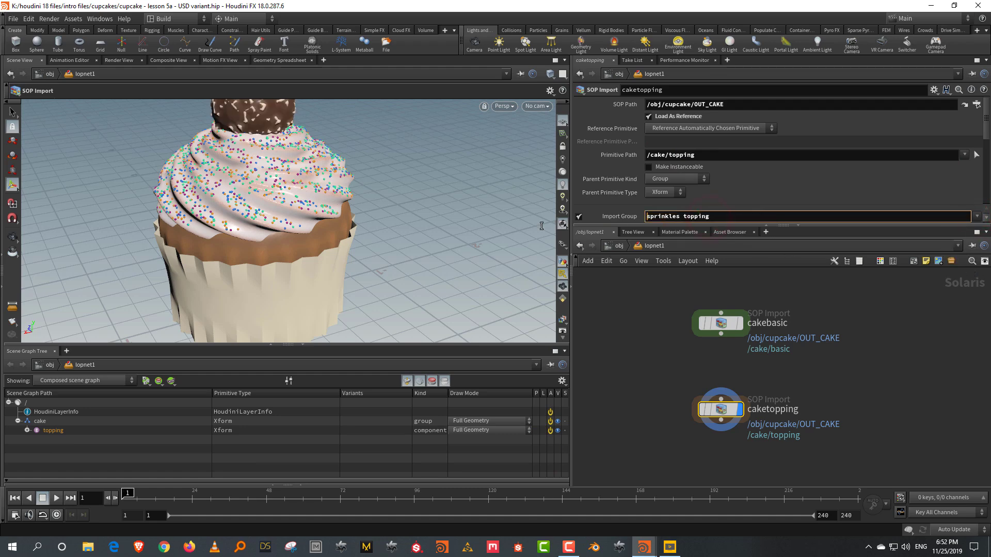
key("Return")
Step: Disable Attributes in caketopping's Import Data settings and set its Subset Groups to sprinkles and topping
left_click_drag(986, 126, 987, 170)
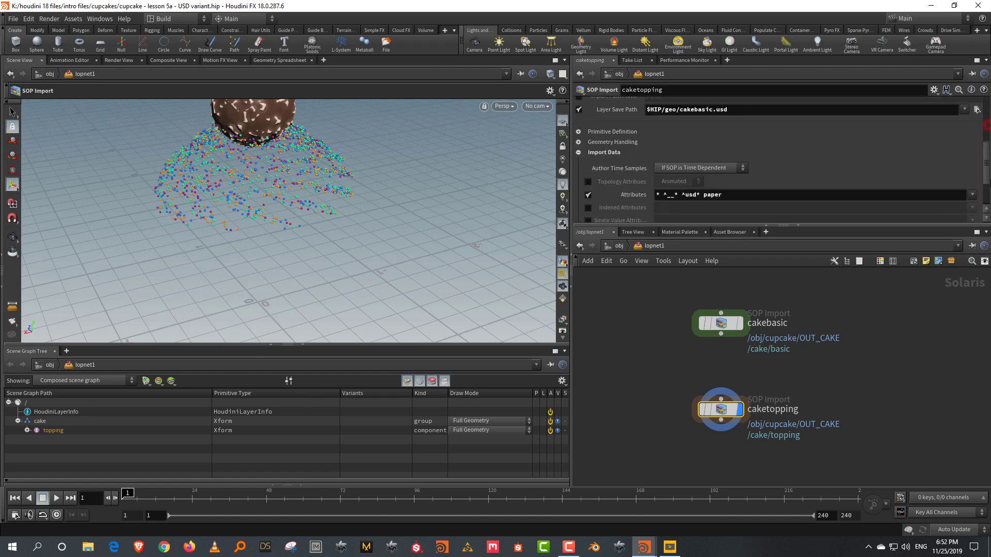
scroll(986, 125, "down", 3)
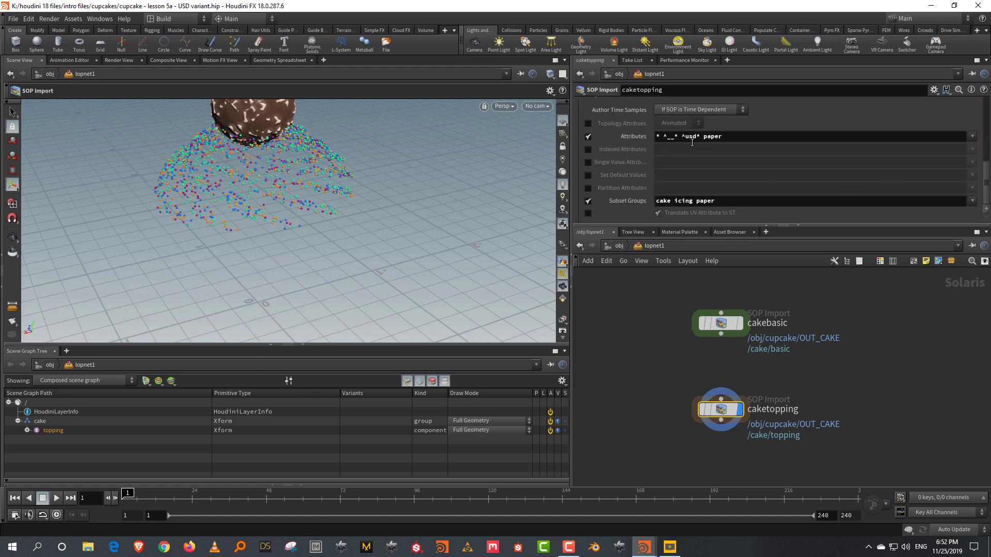
left_click(588, 136)
left_click(972, 201)
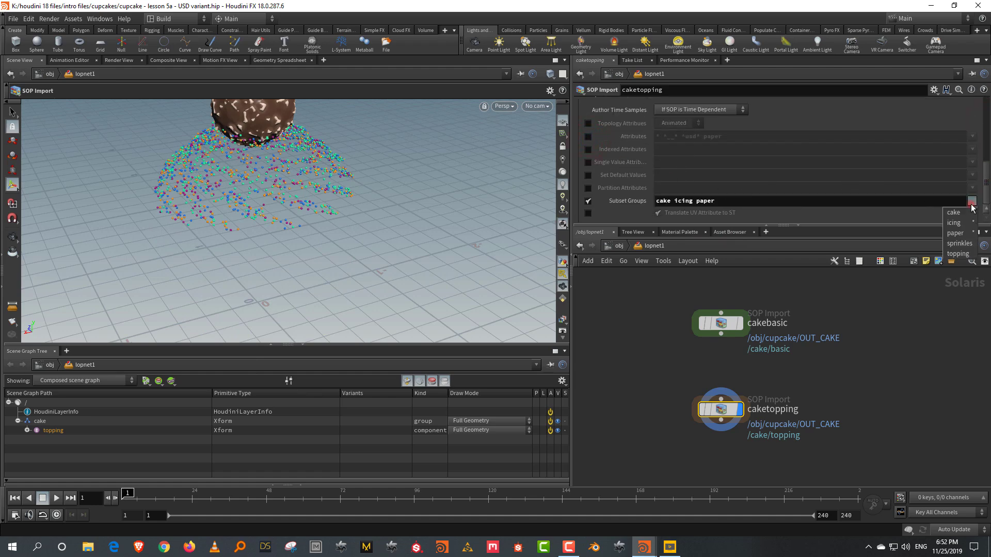
left_click(961, 234)
left_click(973, 201)
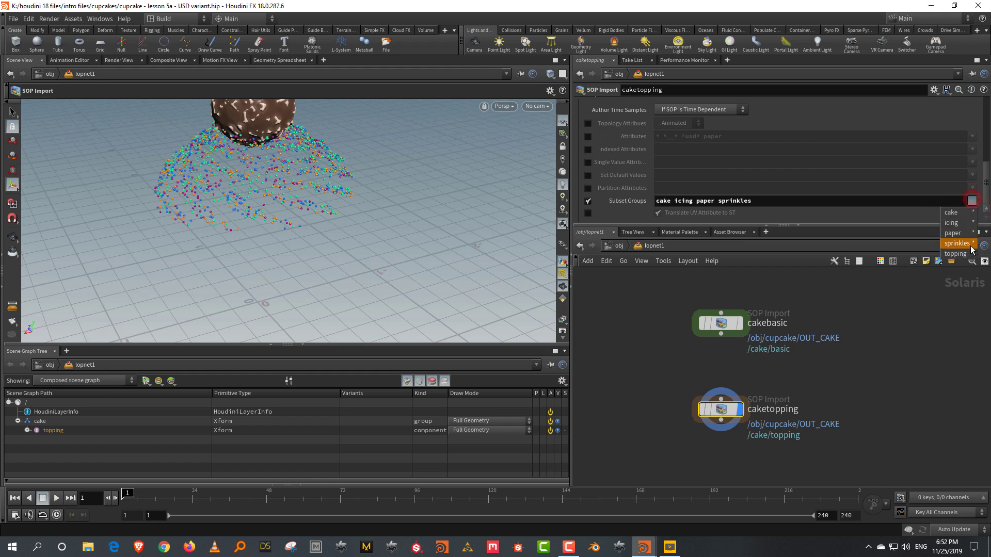
left_click(961, 247)
left_click_drag(719, 201, 655, 201)
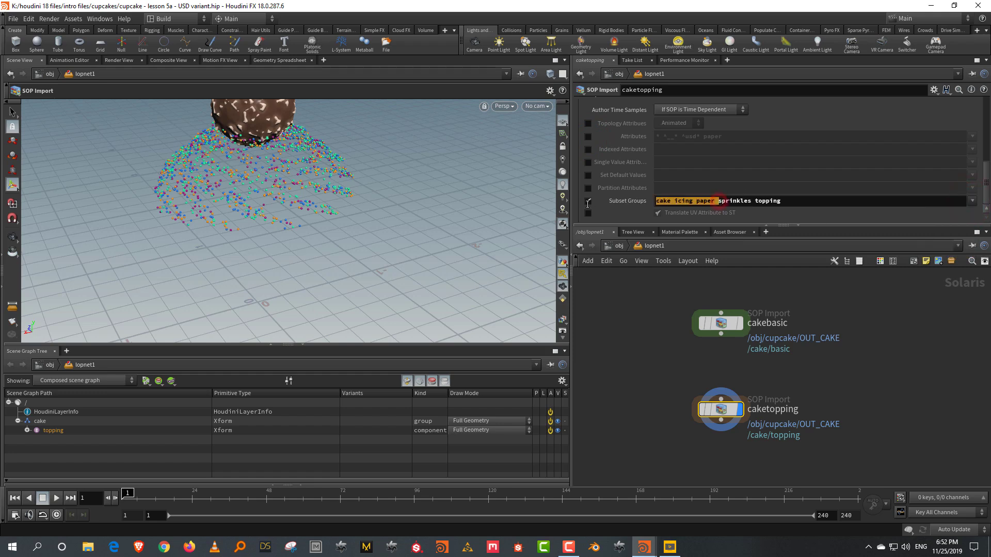
key("BackSpace")
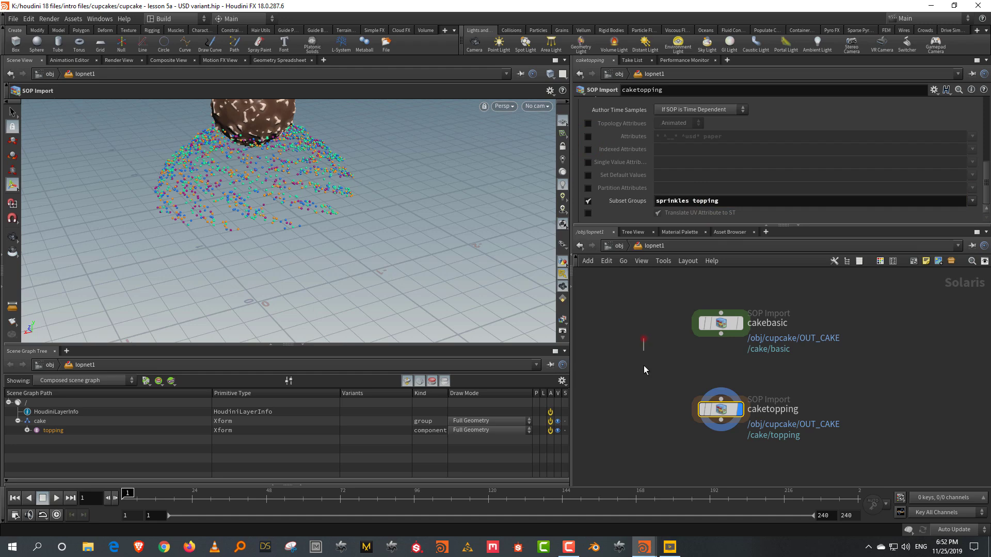
Step: Connect cakebasic's output to caketopping's input and enlarge the scene graph tree in height
left_click_drag(721, 335, 721, 399)
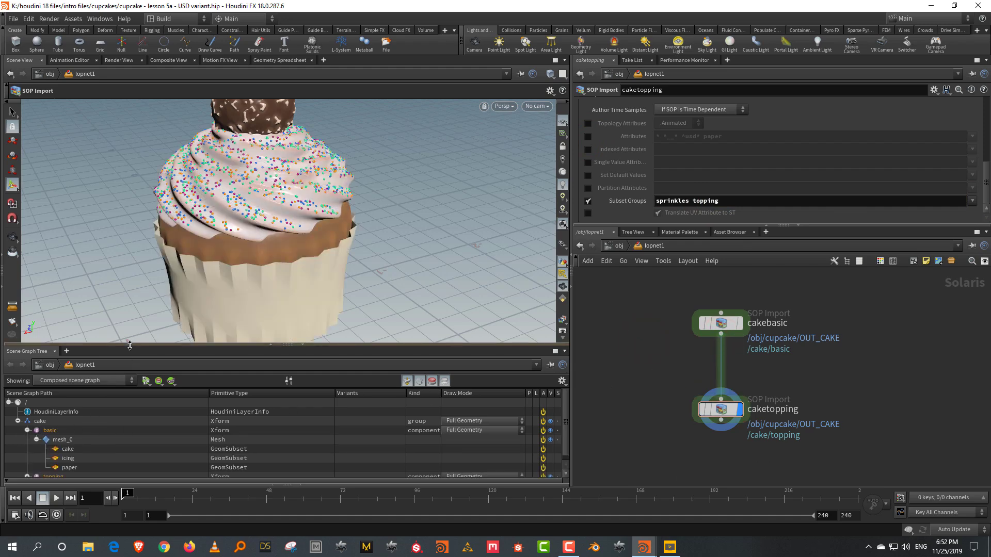
left_click_drag(129, 345, 146, 271)
left_click_drag(830, 310, 608, 353)
left_click_drag(827, 400, 671, 443)
Step: Enlarge the parameter pane in height and set caketopping's Layer Save Path to $HIP/geo/caketopping.usd
left_click_drag(697, 227, 698, 327)
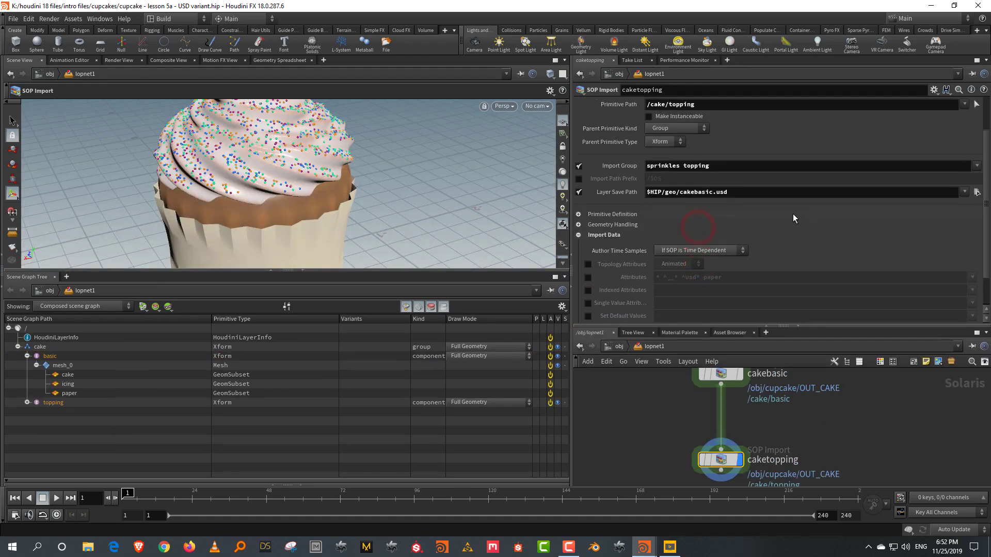
scroll(762, 144, "up", 3)
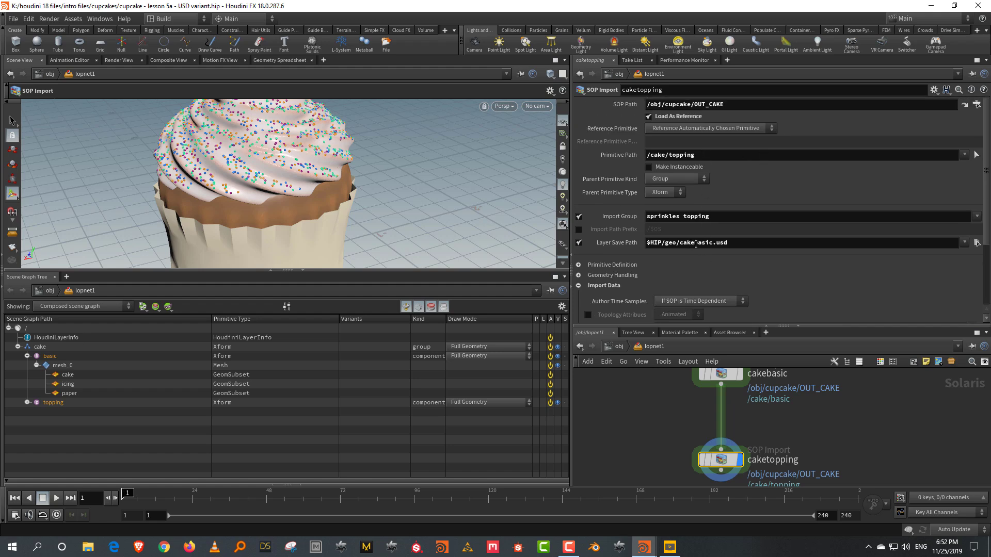
left_click(696, 243)
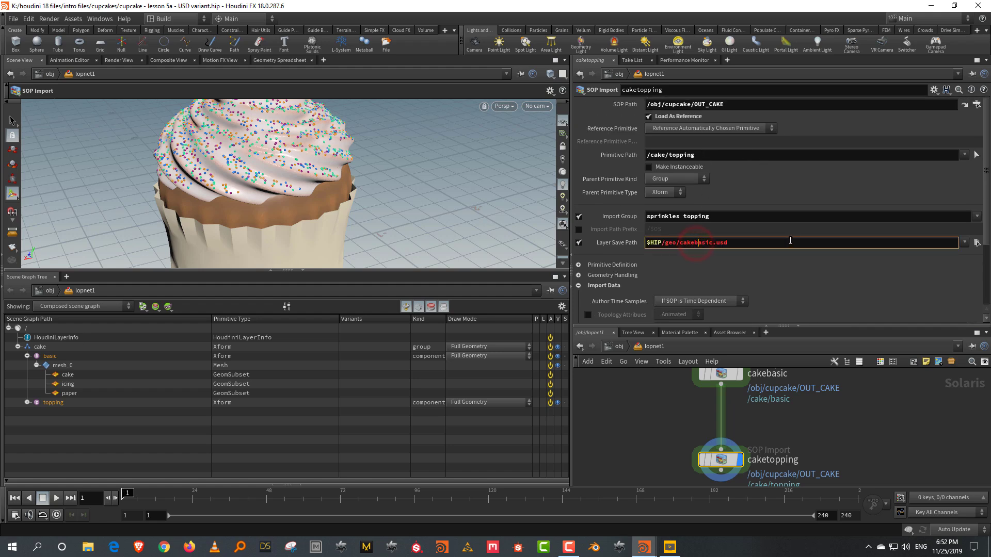
key("Delete")
key("Delete")
key("Delete")
key("Delete")
key("Delete")
type("topping")
key("Return")
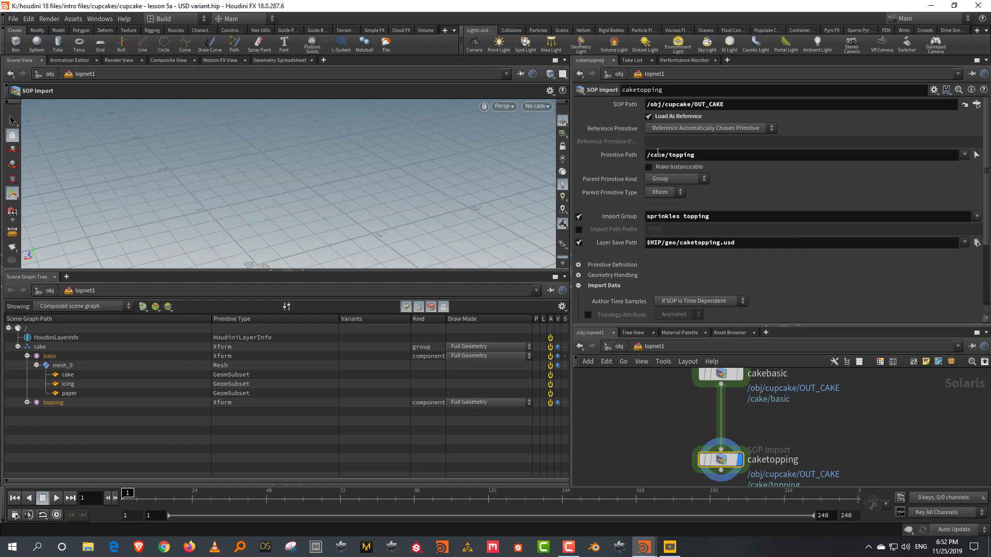
Step: Expand topping and its mesh_0 in the scene graph and examine the subsets brought in by caketopping
left_click_drag(754, 414, 661, 360)
left_click_drag(677, 448, 719, 480)
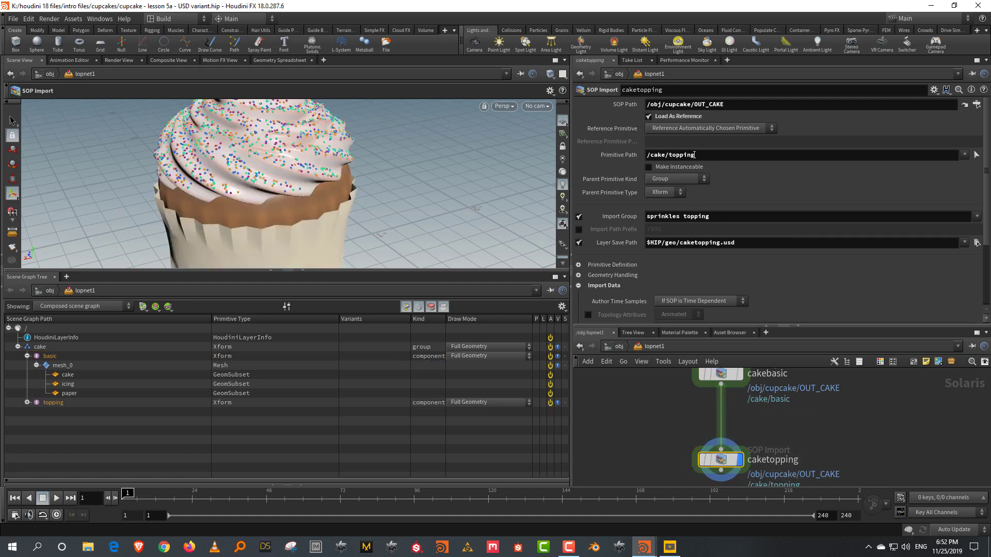
left_click_drag(646, 411, 735, 364)
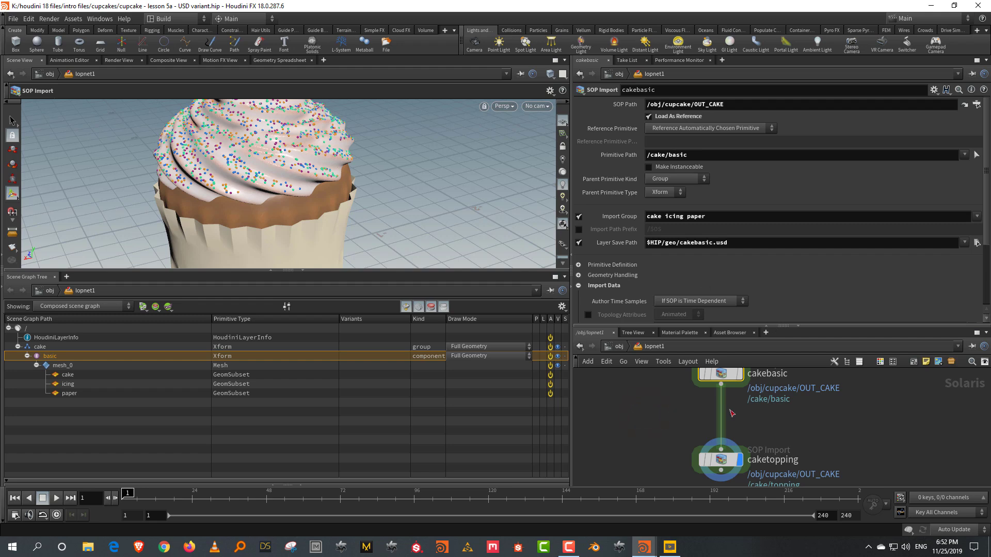
left_click(721, 460)
left_click(27, 403)
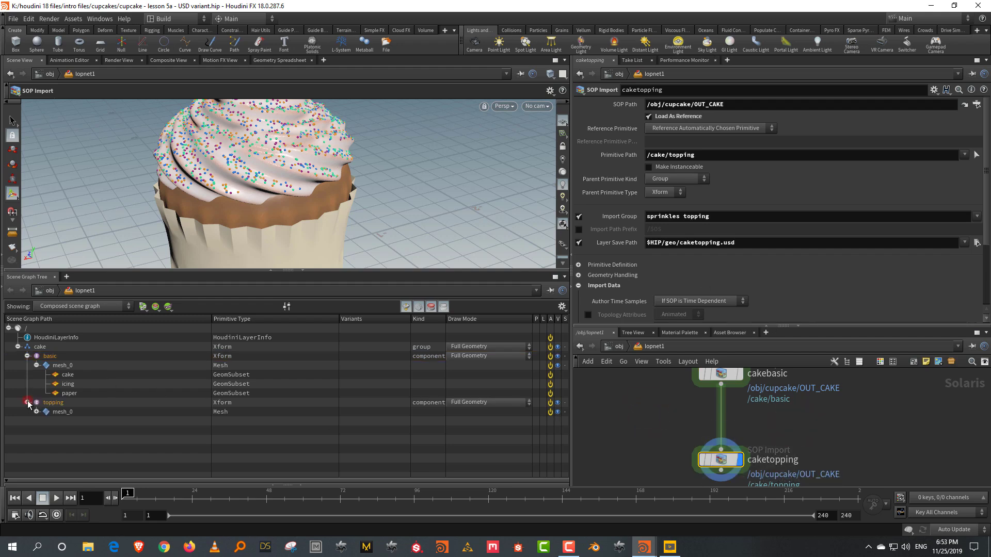
left_click(36, 412)
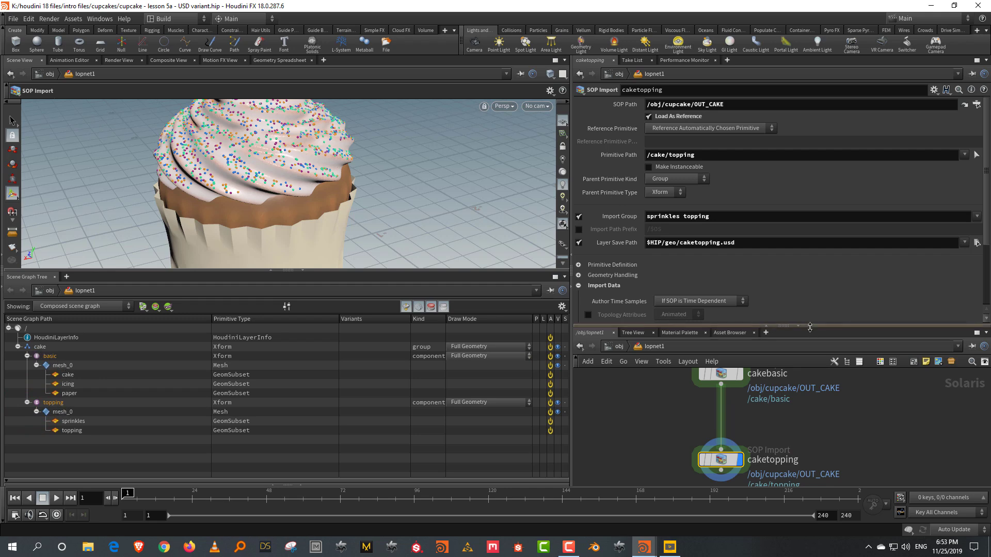
Step: Enlarge the network editor, review cakebasic's and caketopping's parameters, and collapse basic and topping in the scene graph
left_click_drag(810, 328, 810, 254)
left_click(720, 337)
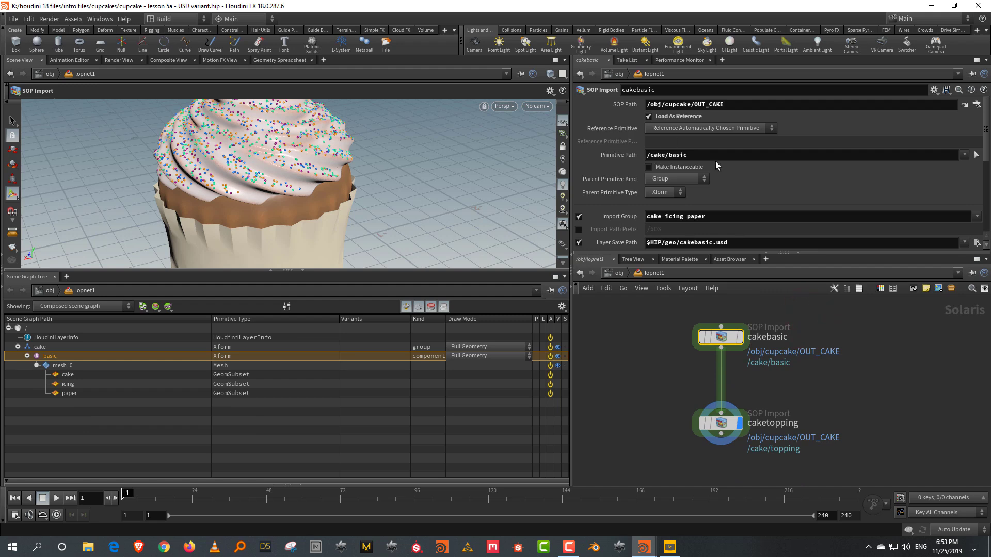
left_click(721, 423)
left_click(27, 356)
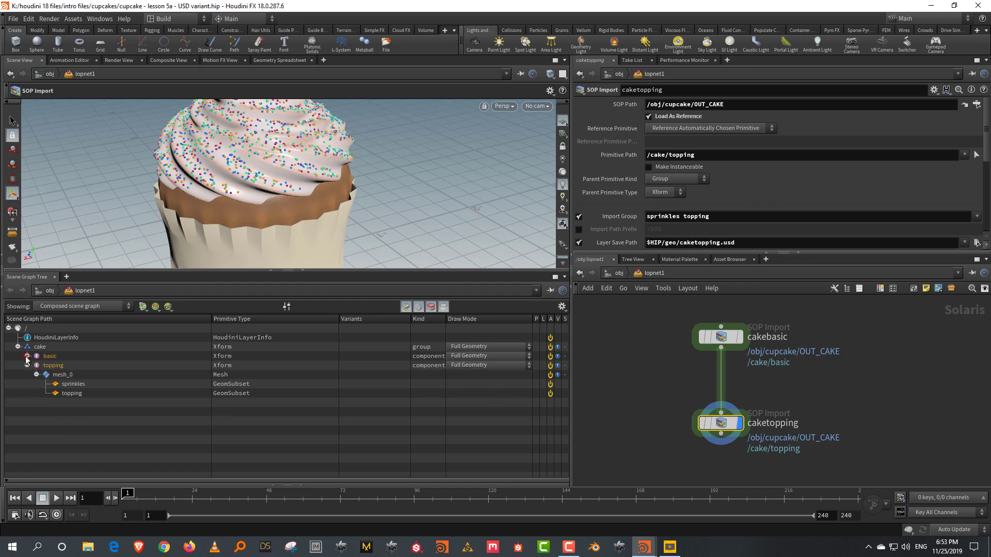
left_click(27, 366)
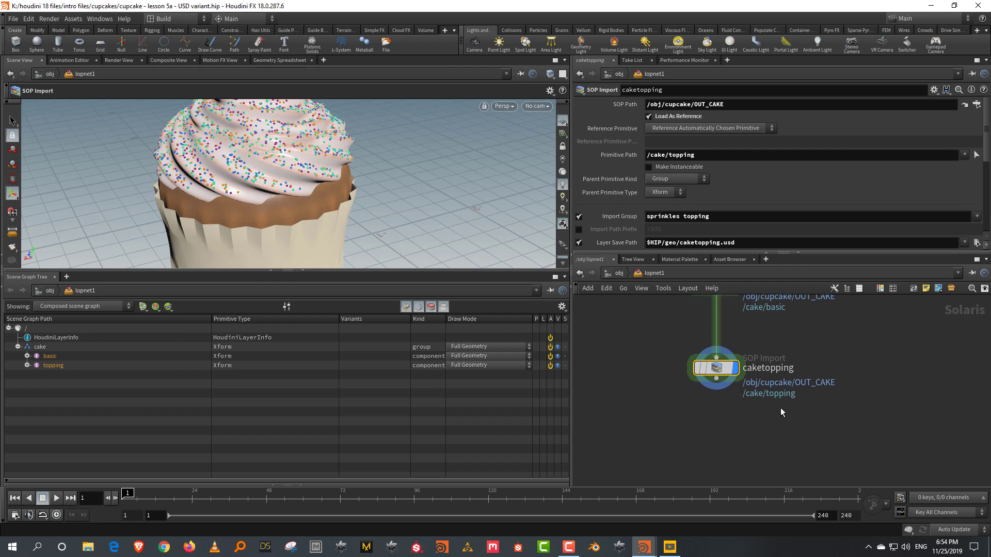
Step: Add a Configure Primitive node below caketopping and connect caketopping's output to it
left_click(768, 421)
key("Tab")
type("confi")
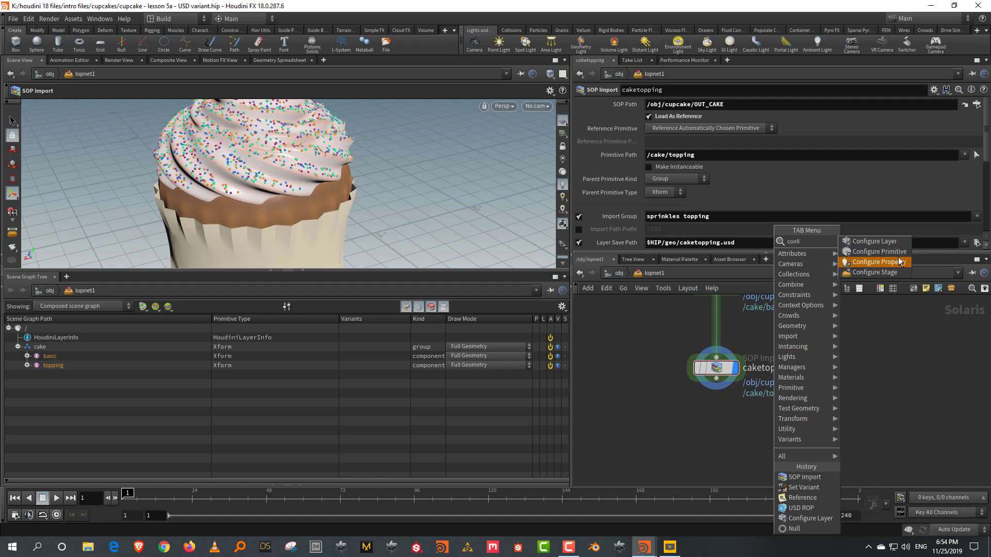
left_click(878, 252)
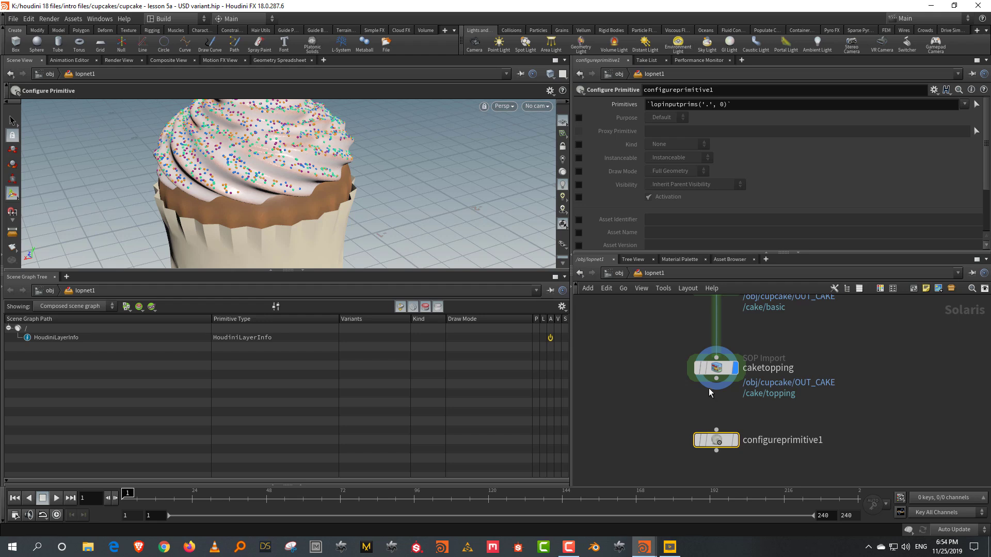
left_click_drag(717, 382, 717, 431)
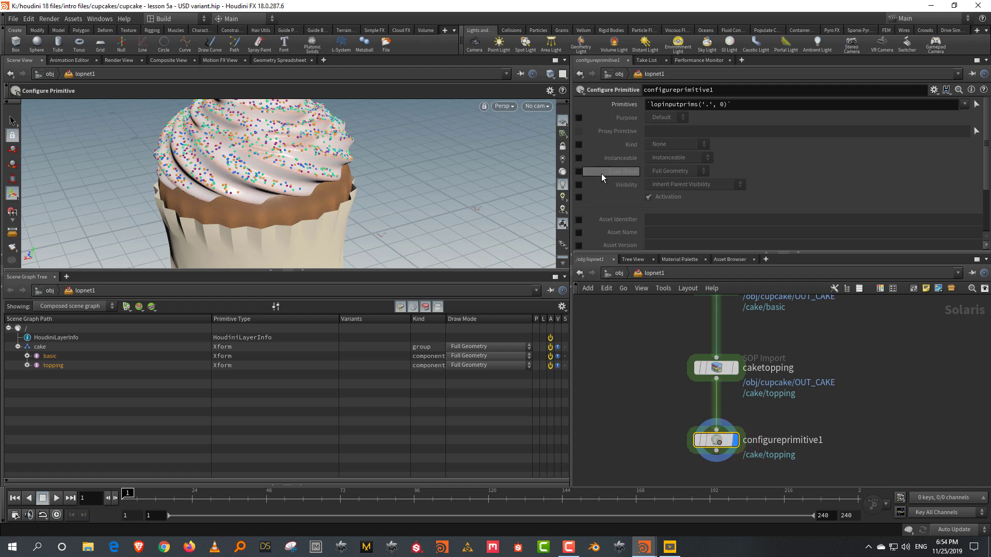
Step: Set configureprimitive1's Primitives pattern to /cake/*
triple_click(746, 101)
type("/")
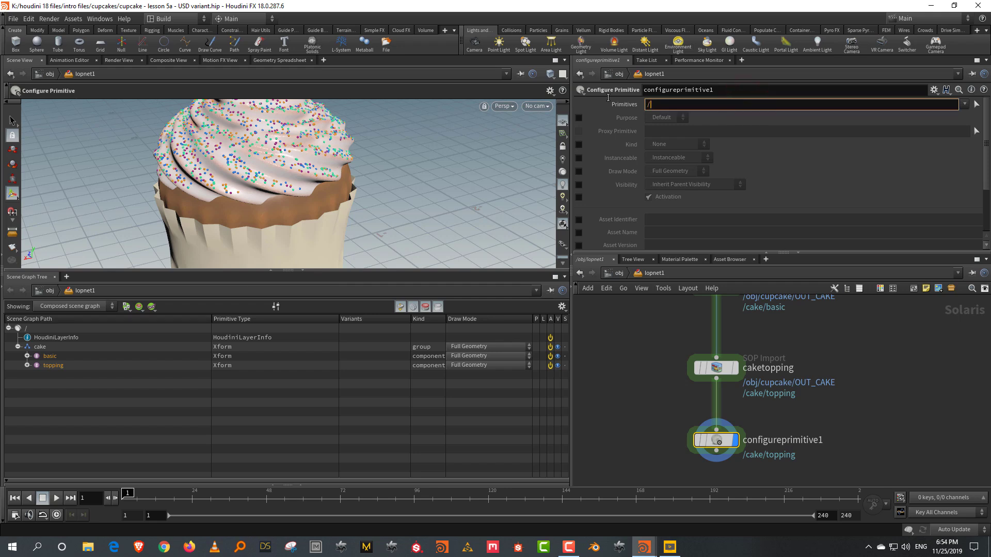
type("cake")
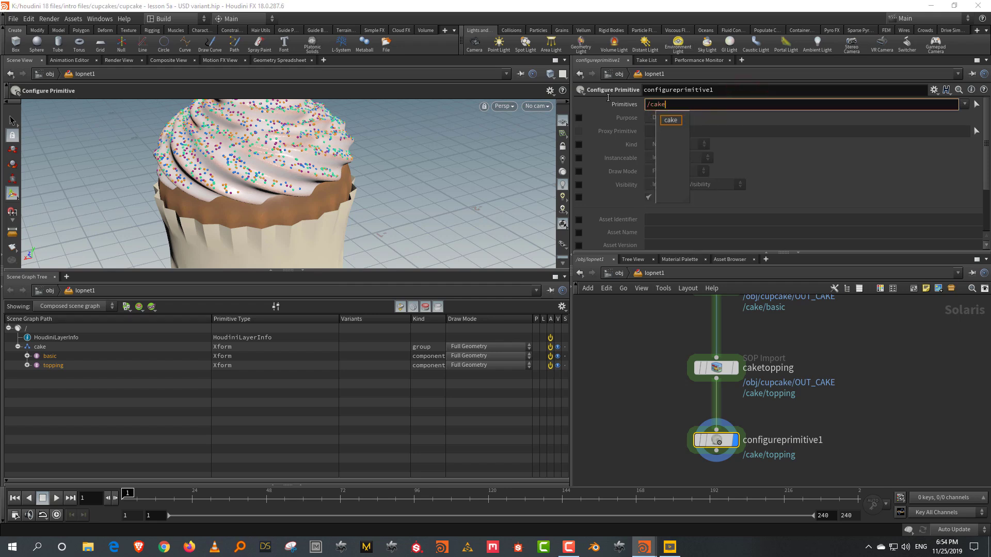
type("/*")
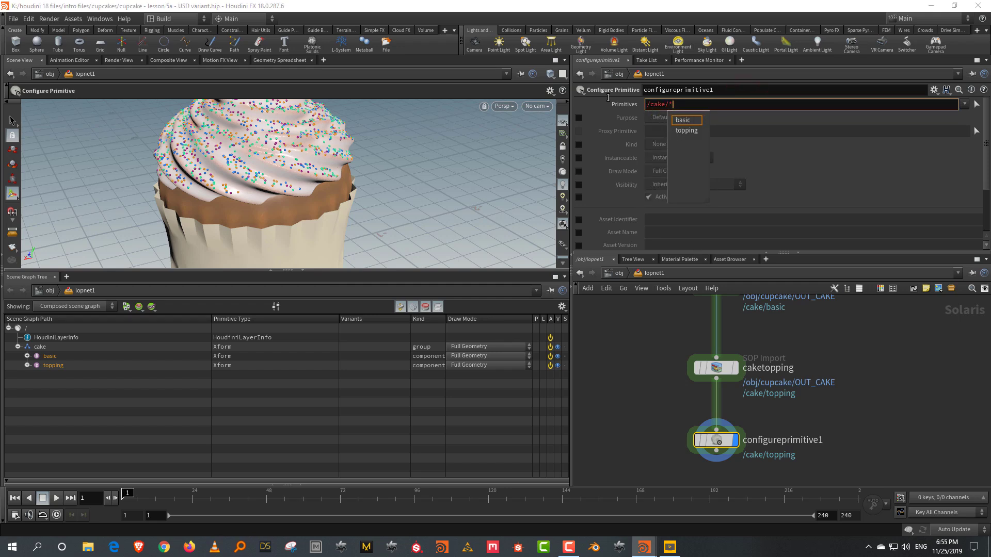
key("Return")
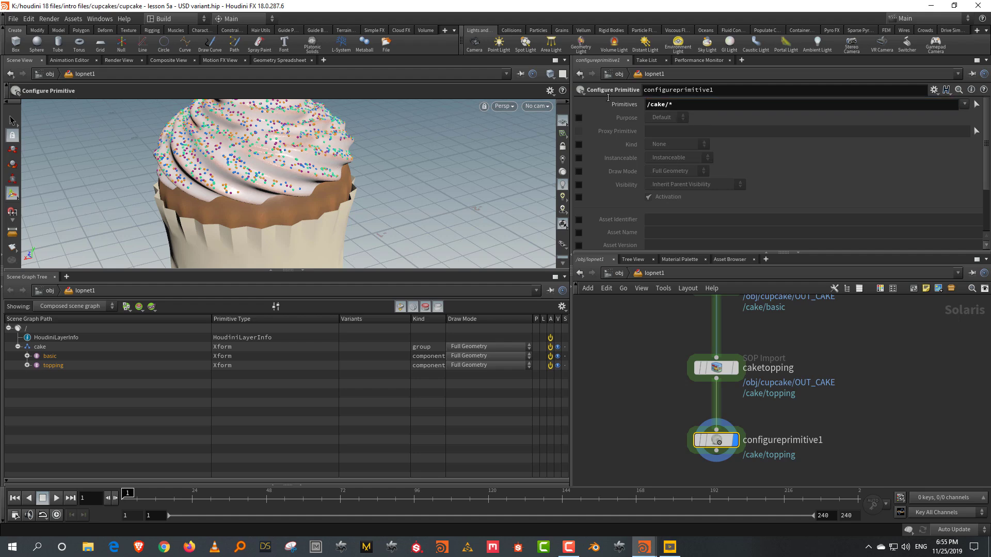
Step: Enable Kind on configureprimitive1, set it to Subcomponent, and widen the scene graph's Kind column
left_click(579, 145)
left_click(656, 145)
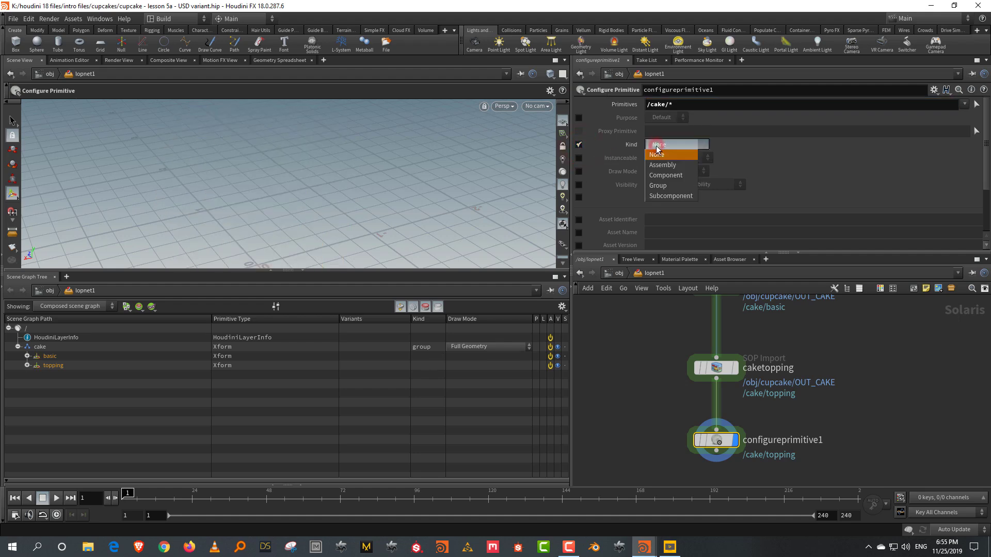
left_click(671, 196)
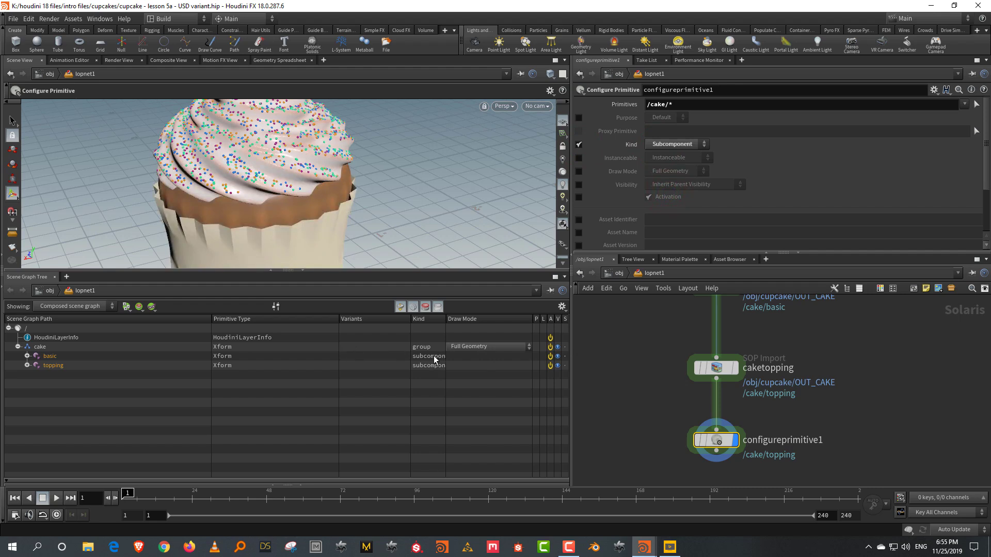
left_click_drag(446, 319, 472, 319)
Step: Enlarge the network editor in height, frame the three nodes, and collapse the scene graph tree to give the scene view full height
left_click_drag(744, 253, 747, 183)
scroll(816, 307, "down", 2)
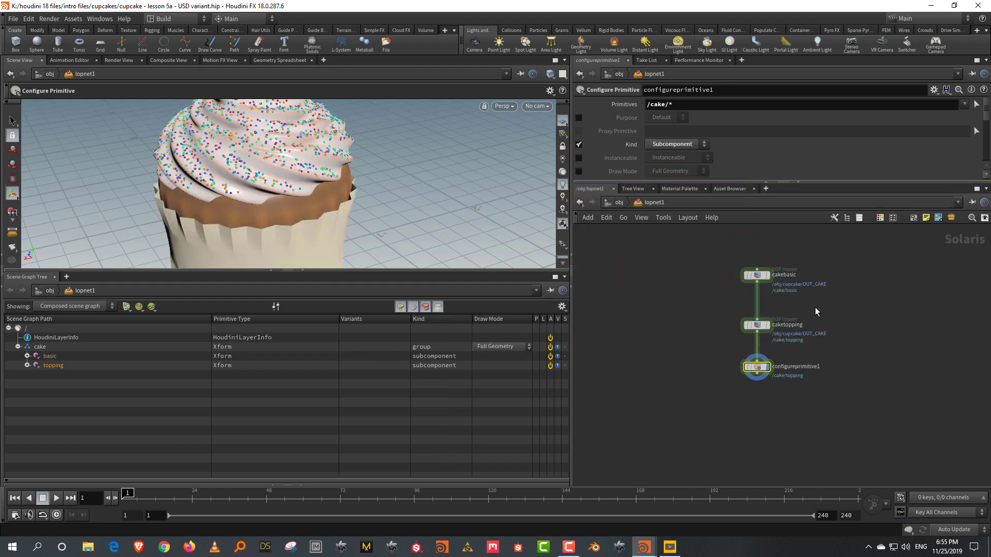
scroll(775, 384, "up", 2)
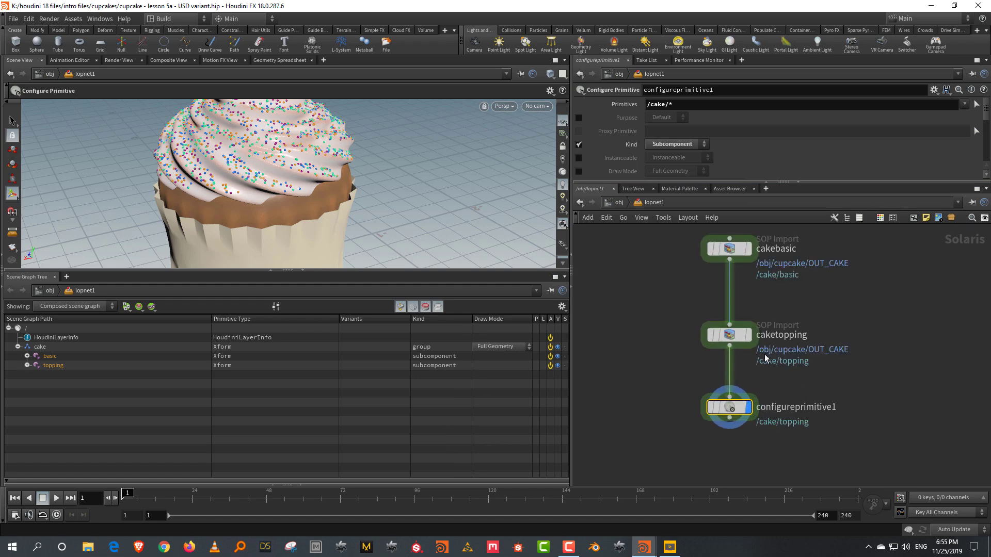
left_click(303, 269)
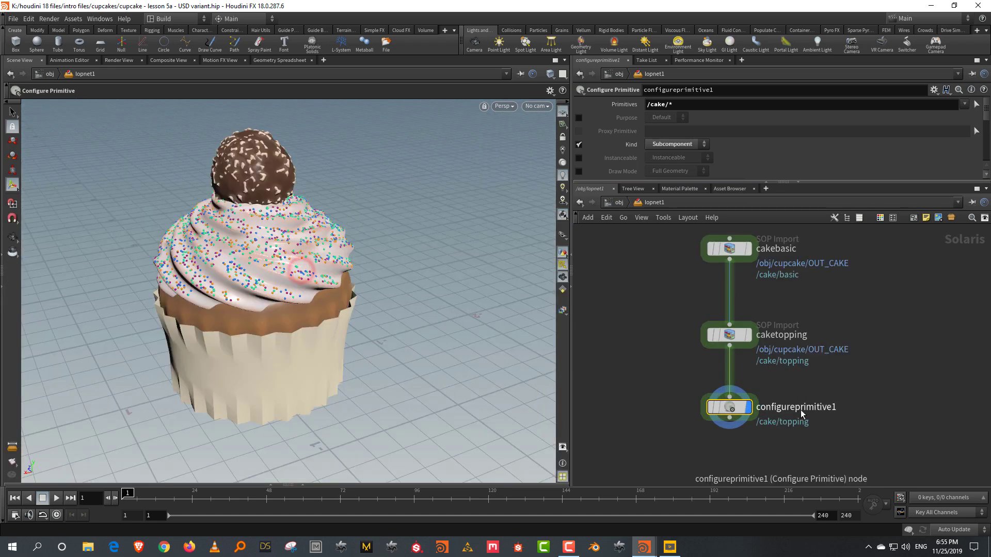
Step: Inspect the active layer of configureprimitive1 and enlarge the inspection window so the long lines fit
right_click(733, 409)
mouse_move(759, 399)
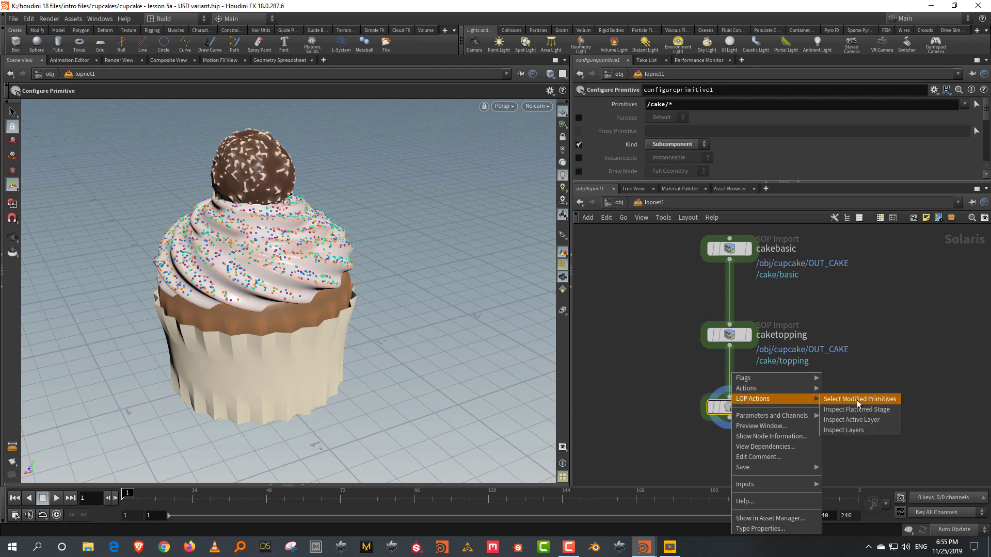
left_click(863, 421)
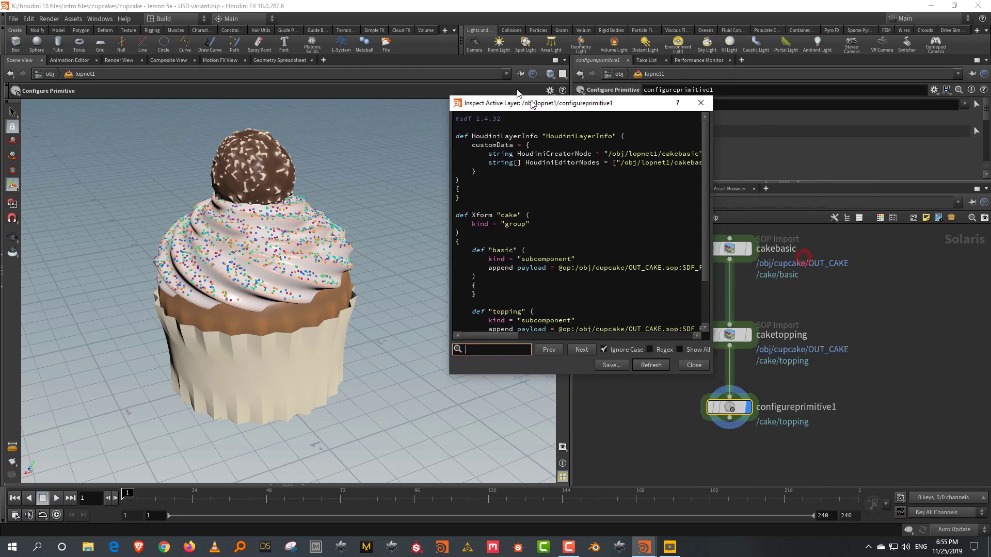
left_click_drag(645, 327, 927, 403)
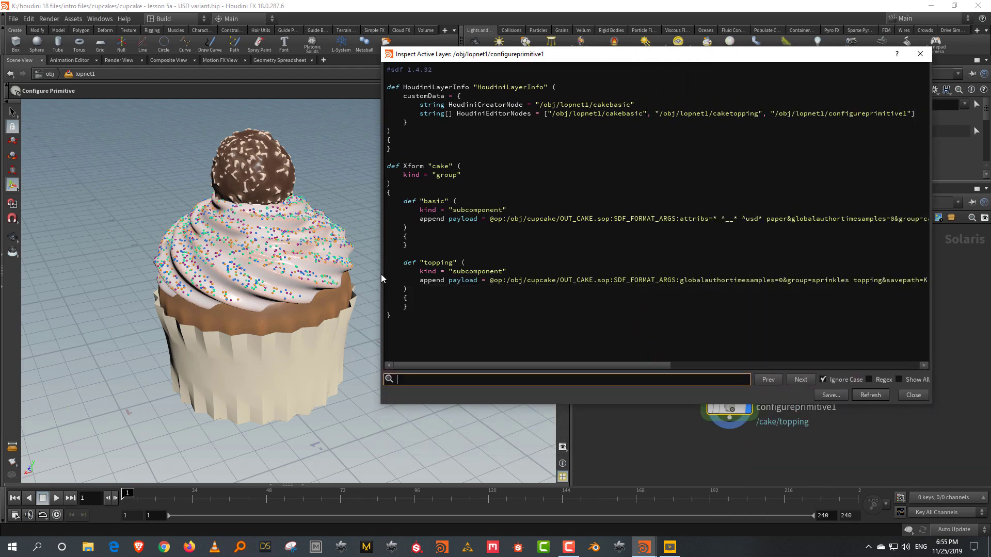
left_click_drag(381, 274, 75, 274)
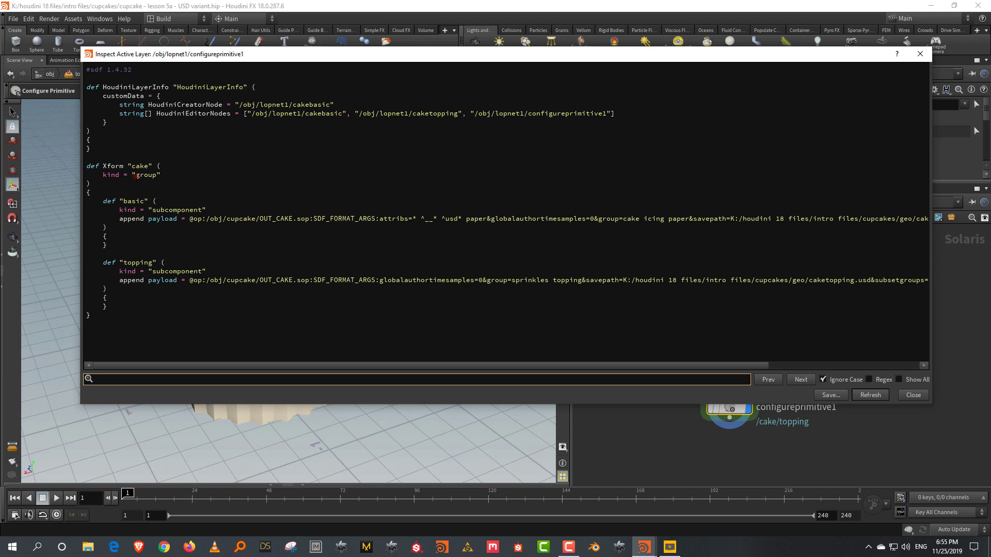
Step: Examine the kind entries defined for the cake, basic and topping primitives in the layer text
left_click_drag(135, 176, 155, 176)
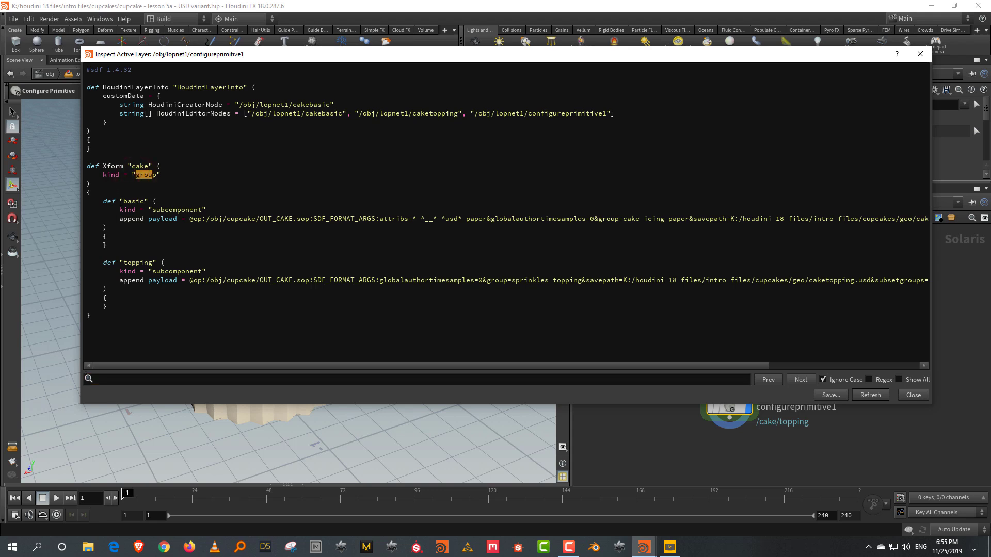
double_click(134, 202)
left_click(124, 260)
left_click_drag(124, 263, 148, 263)
left_click_drag(151, 211, 206, 210)
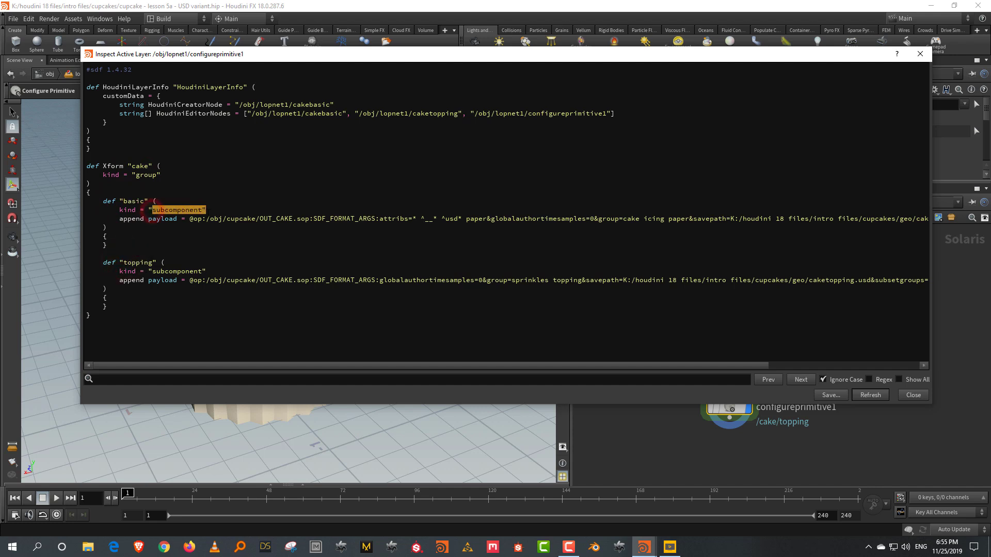
Step: Examine the payload arguments of basic and topping, including attribs, group, savepath and subsetgroups, and close the inspection window
left_click_drag(272, 219, 483, 219)
left_click(406, 218)
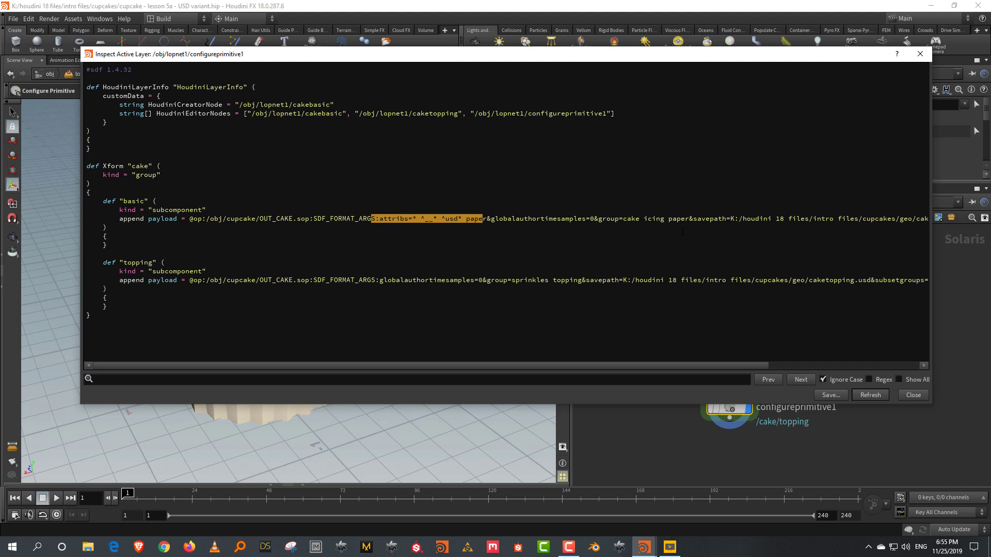
left_click_drag(623, 219, 929, 218)
left_click(817, 217)
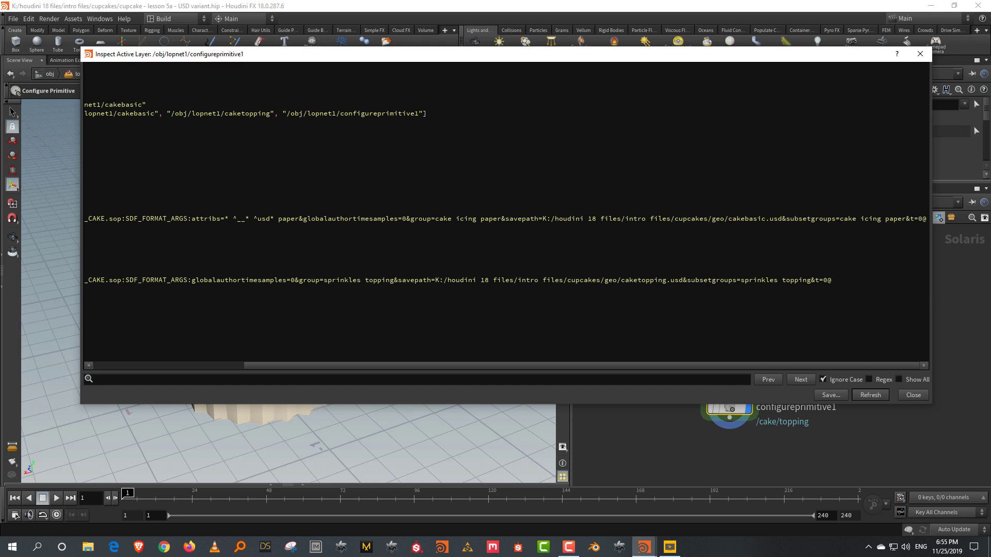
left_click_drag(432, 280, 815, 280)
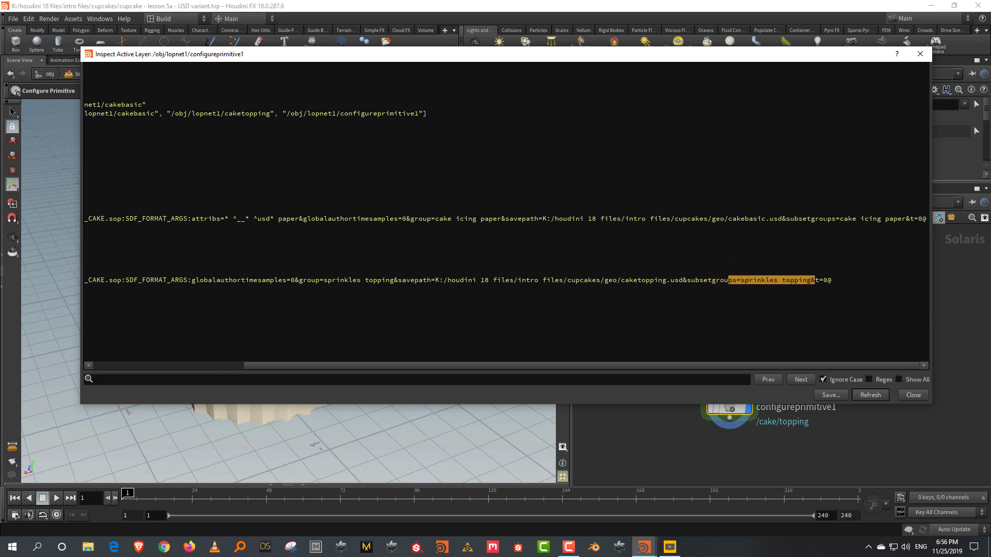
left_click_drag(826, 218, 910, 219)
left_click(603, 216)
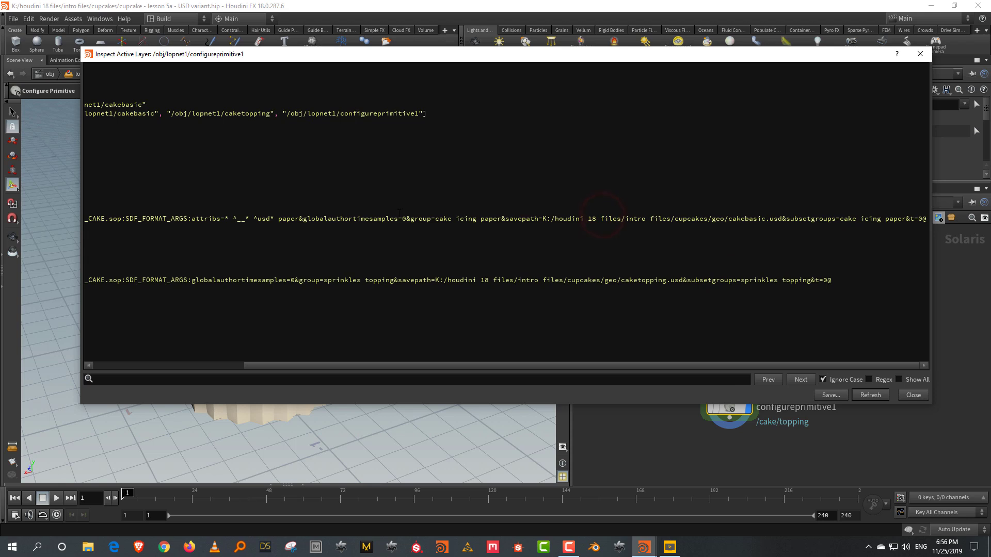
left_click_drag(398, 219, 51, 225)
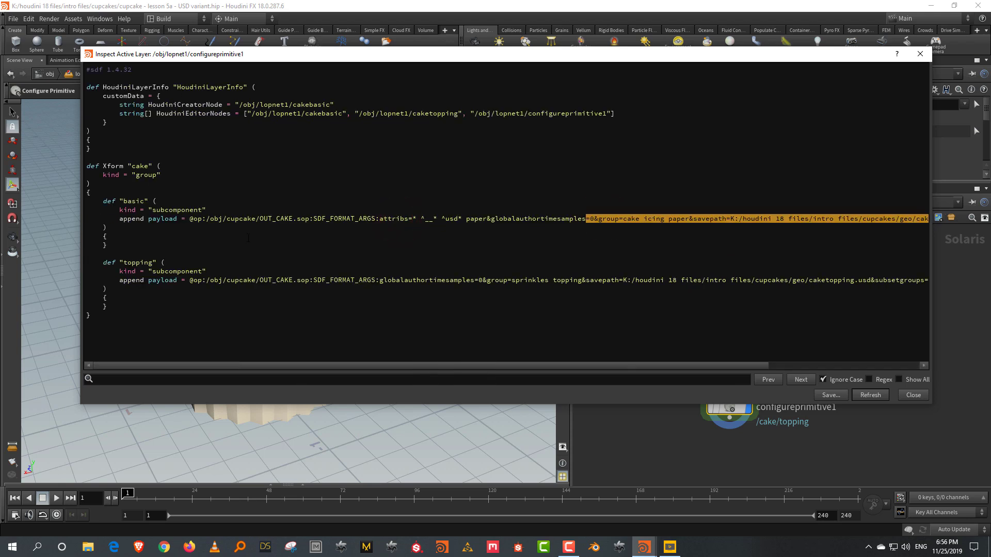
left_click(920, 54)
Step: Add a Null node below configureprimitive1, connect configureprimitive1's output to it, and set its display flag
left_click(874, 275)
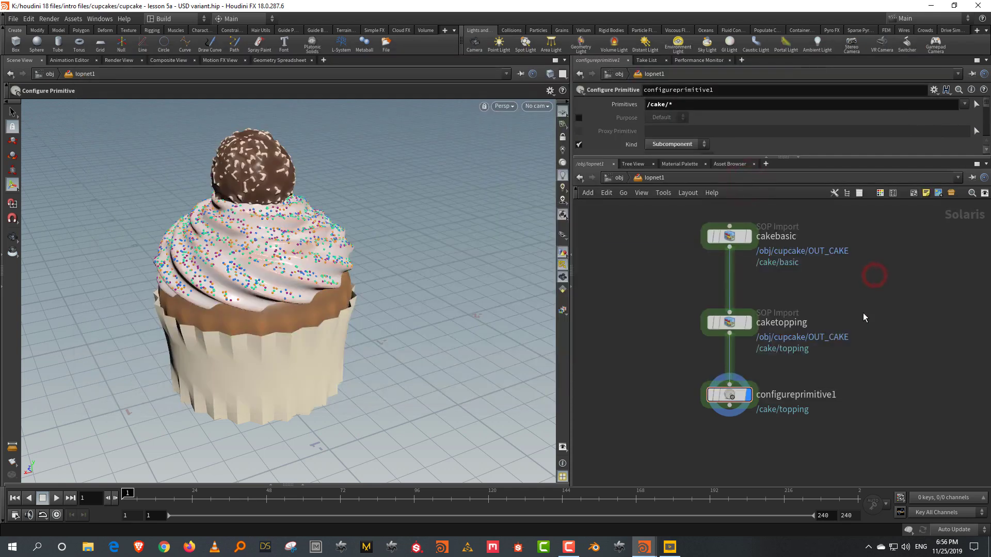
middle_click_drag(861, 262, 859, 231)
middle_click_drag(861, 316, 861, 281)
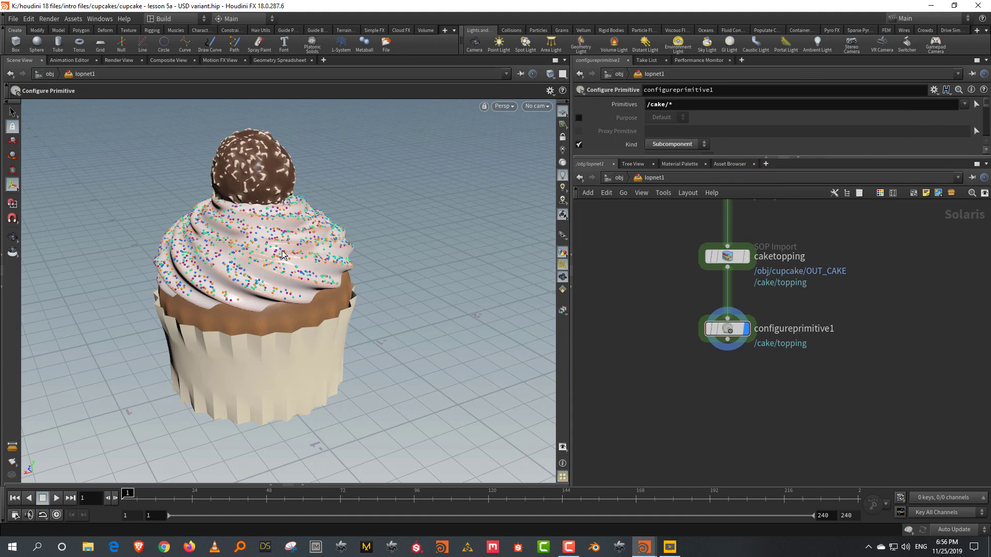
left_click(689, 361)
left_click(692, 392)
key("Tab")
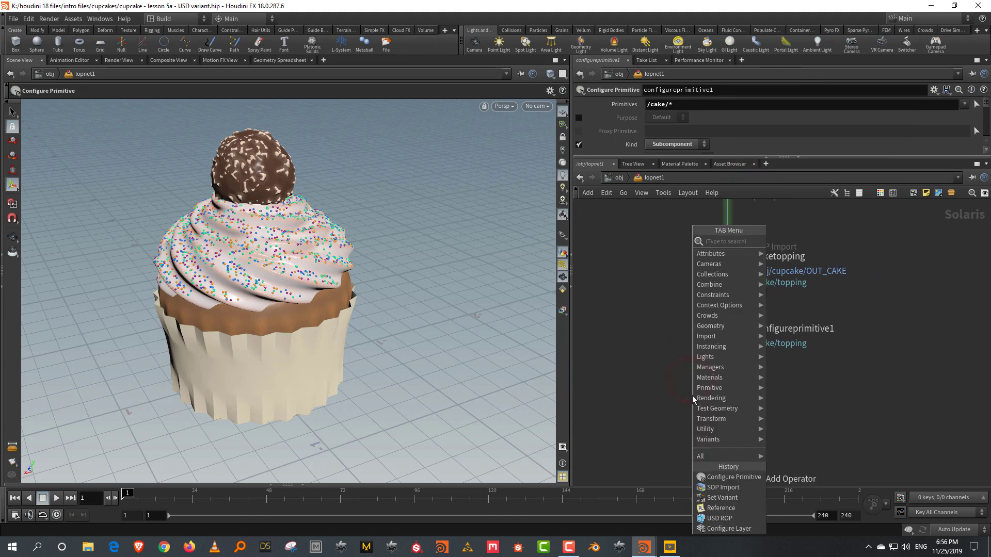
type("null")
key("Return")
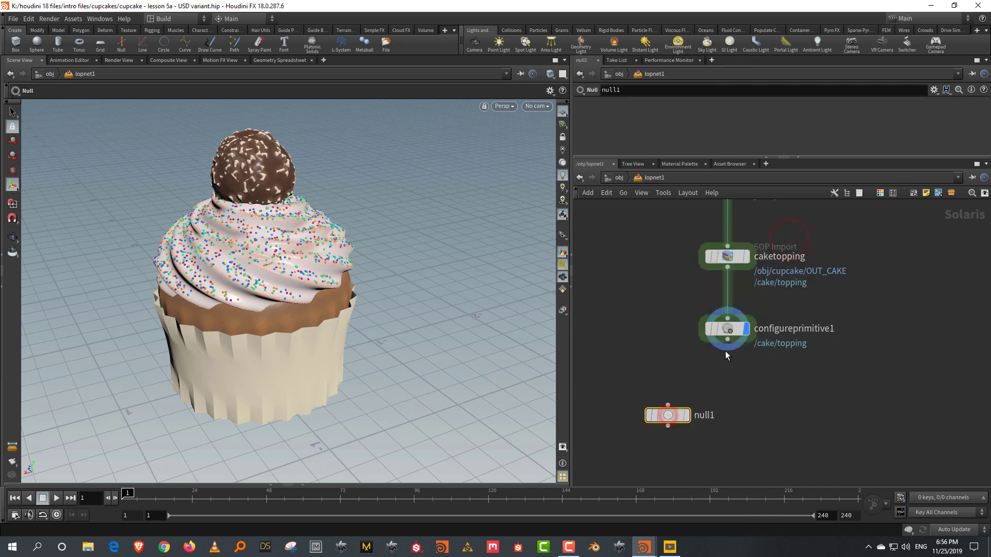
left_click_drag(727, 339, 668, 406)
left_click(688, 415)
Step: Rename the new Null node to fullcake
left_click(707, 415)
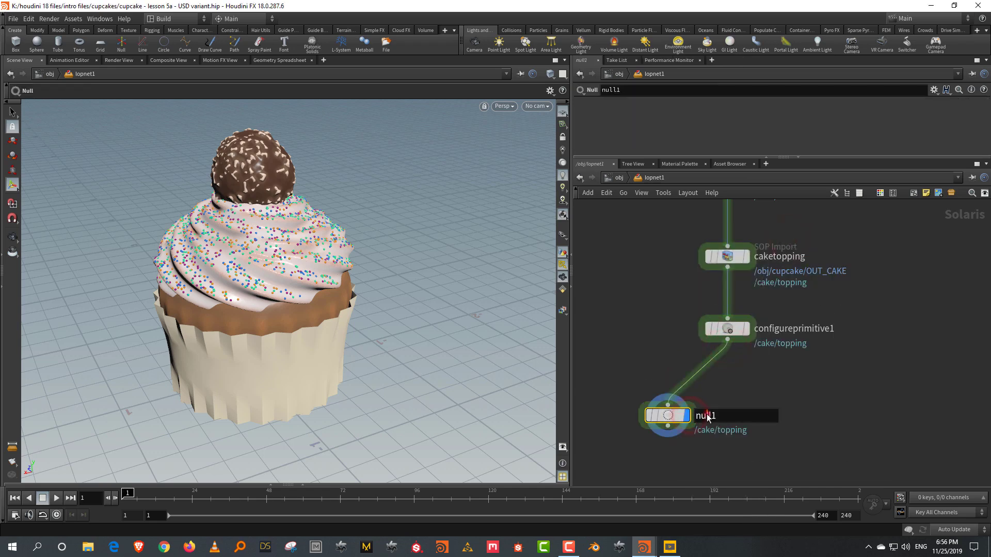
double_click(708, 415)
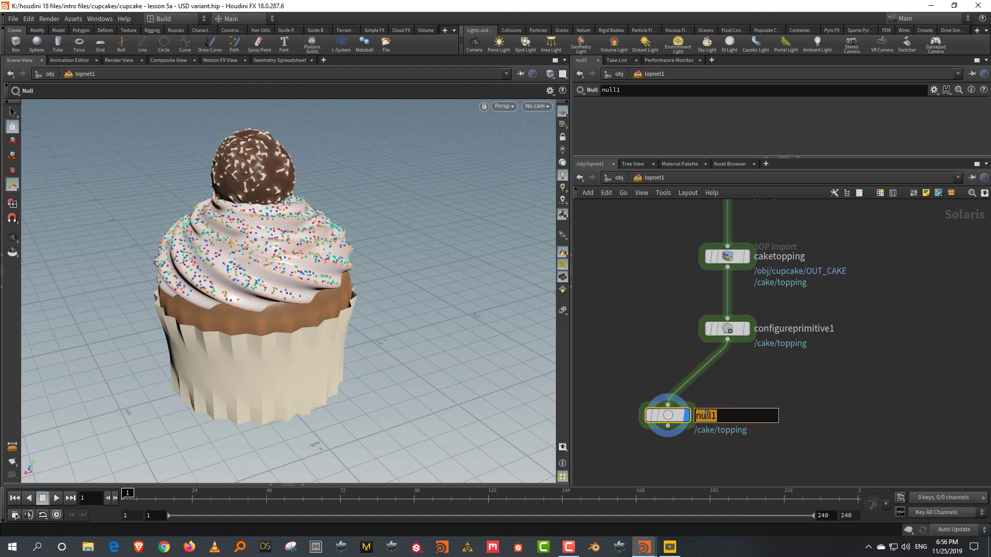
type("fullcake")
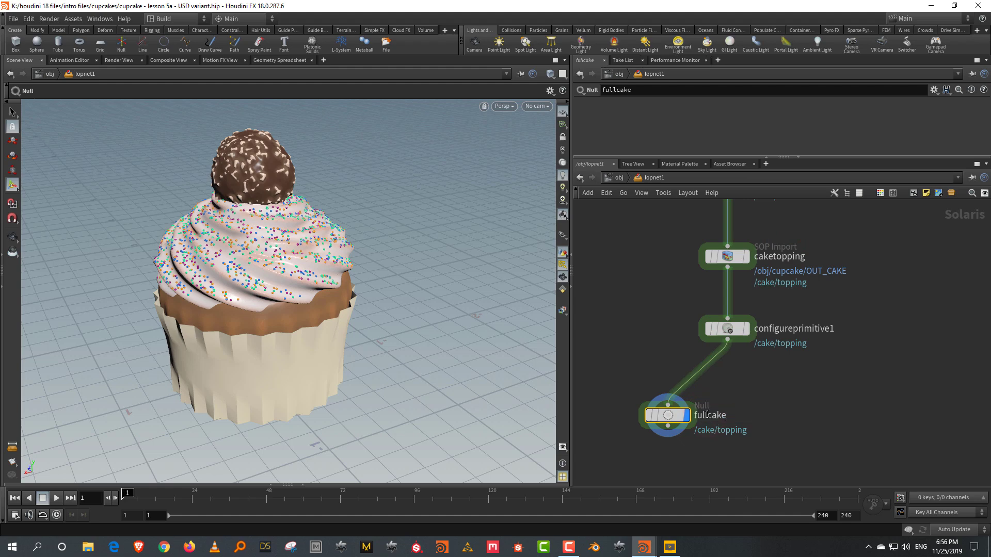
Step: Add a Prune node beside fullcake, connect configureprimitive1's output to it, display it, and enlarge the parameter pane
left_click(776, 378)
key("Tab")
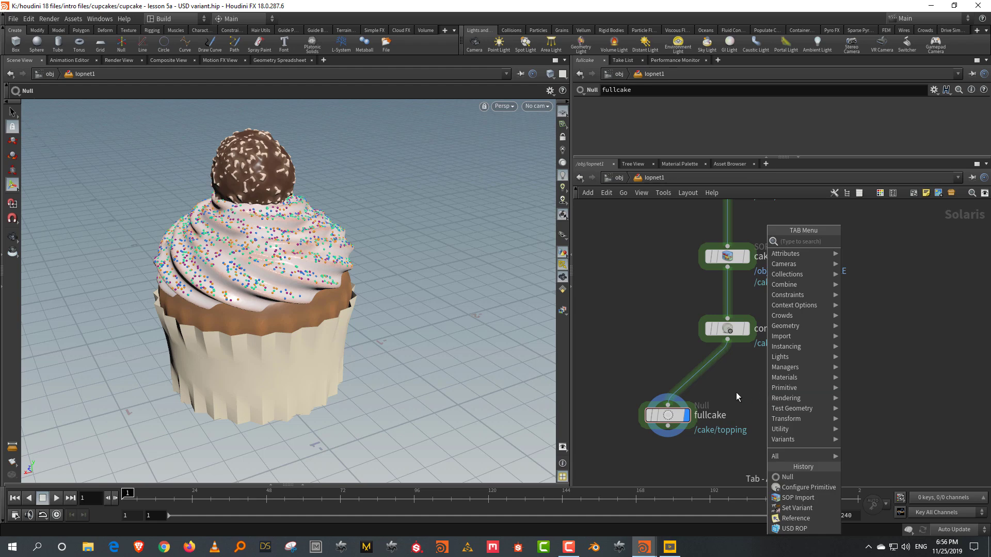
type("prun")
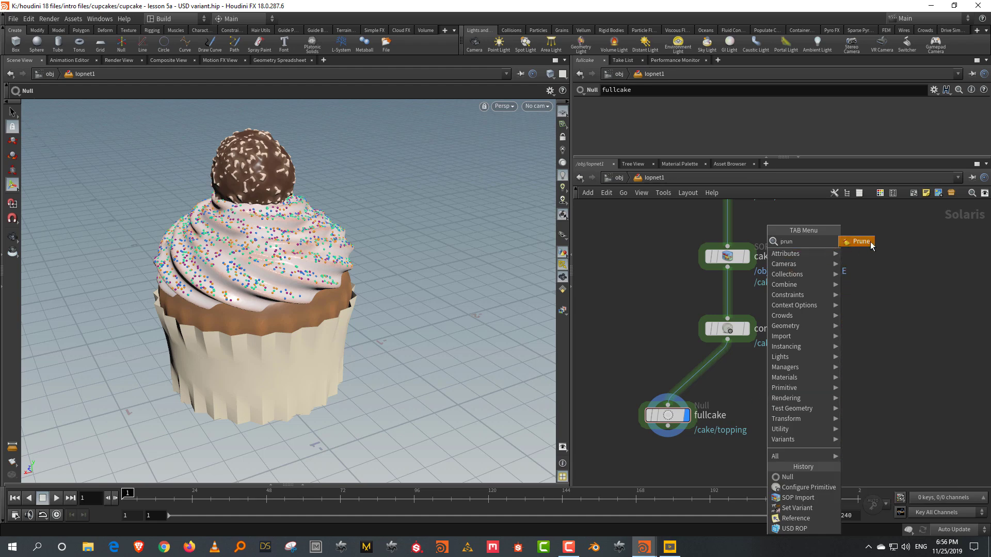
left_click(861, 241)
left_click(837, 432)
left_click_drag(727, 341, 836, 422)
left_click(854, 433)
left_click_drag(701, 158, 712, 247)
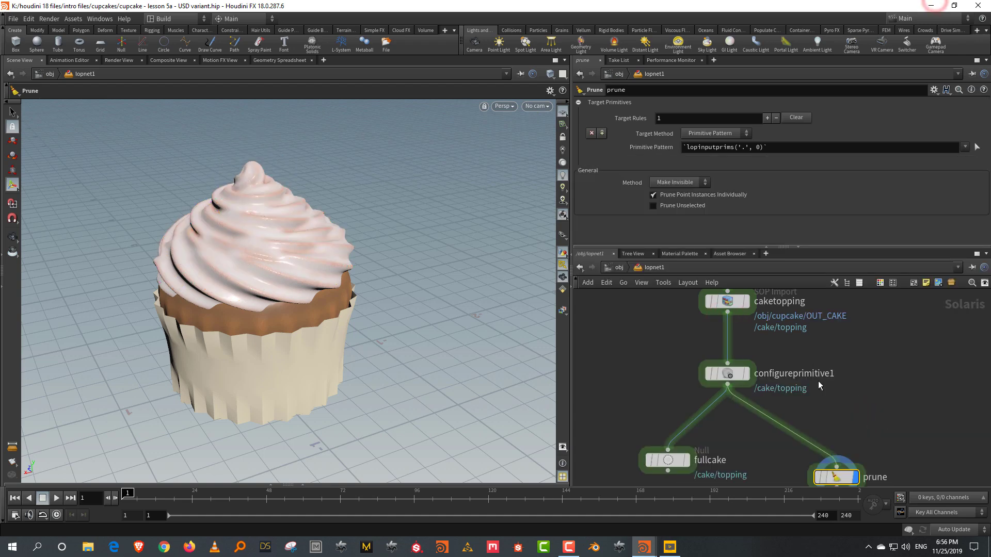
Step: Display configureprimitive1 and set the Prune node's Primitive Pattern to /cake/topping
middle_click_drag(851, 384, 816, 302)
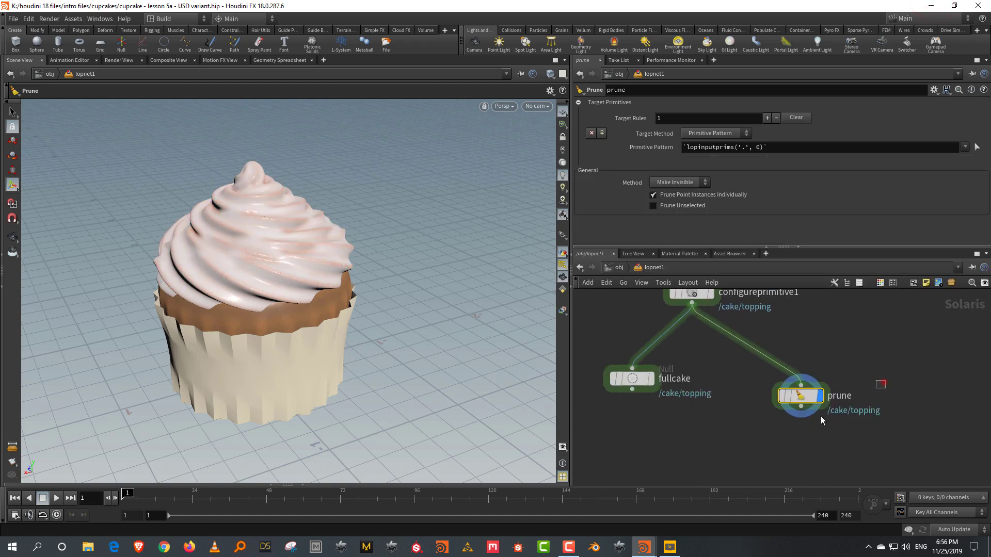
left_click(710, 293)
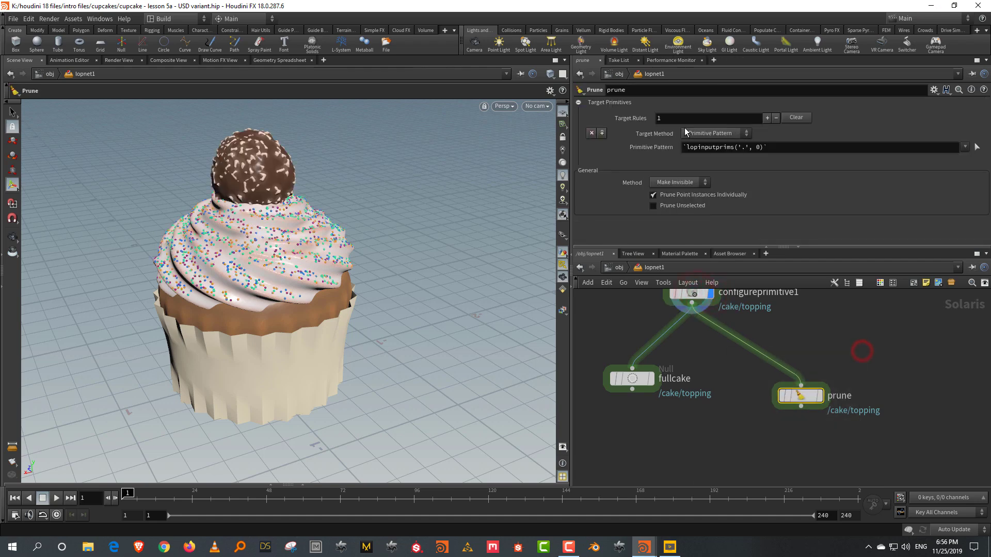
left_click_drag(684, 147, 773, 146)
type("/ca")
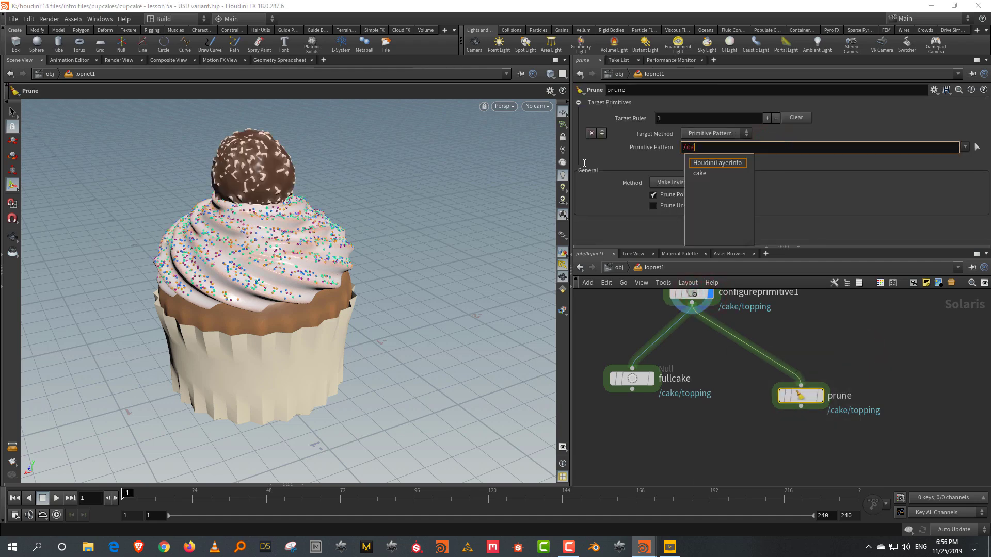
type("ke/topping/")
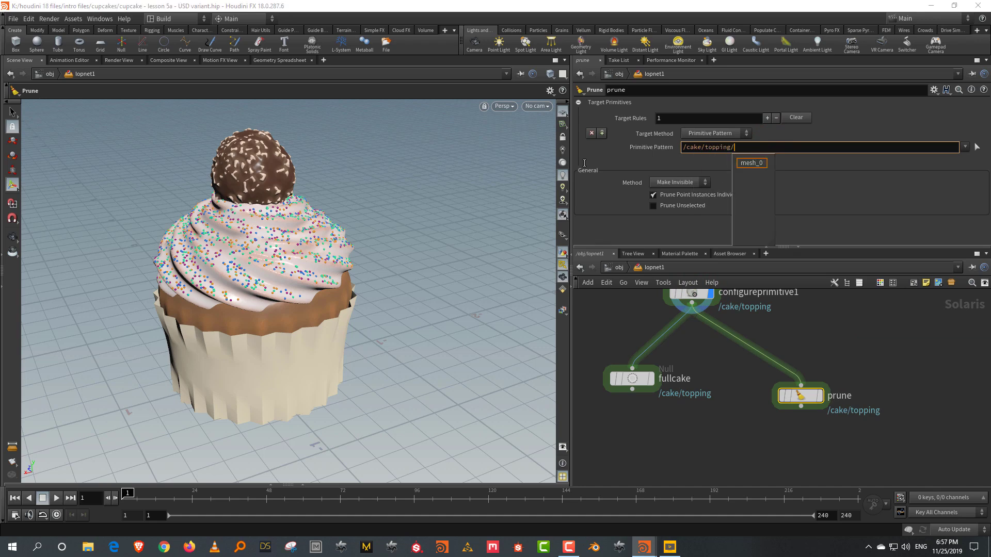
key("BackSpace")
key("Return")
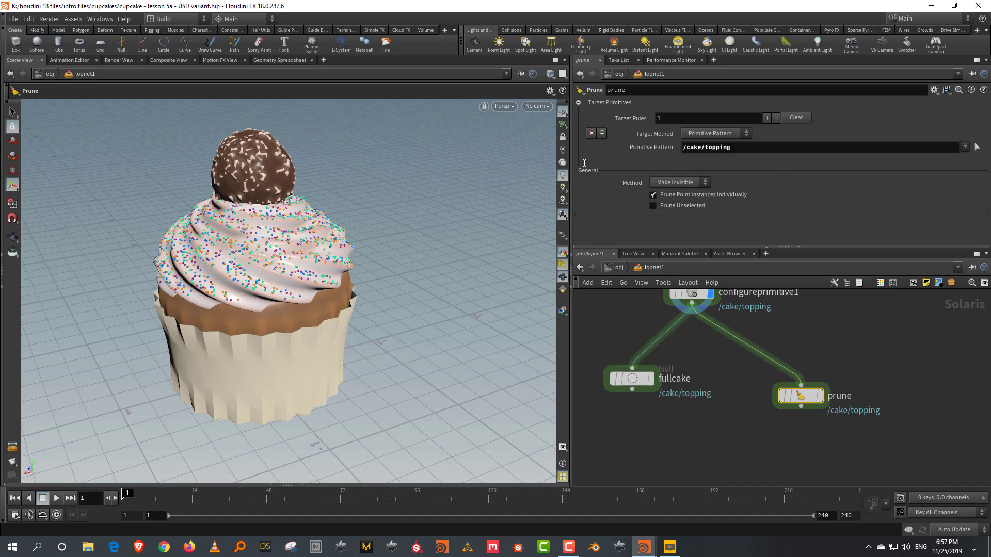
Step: Display the Prune node's result and review its Method options, keeping Make Invisible
left_click(820, 396)
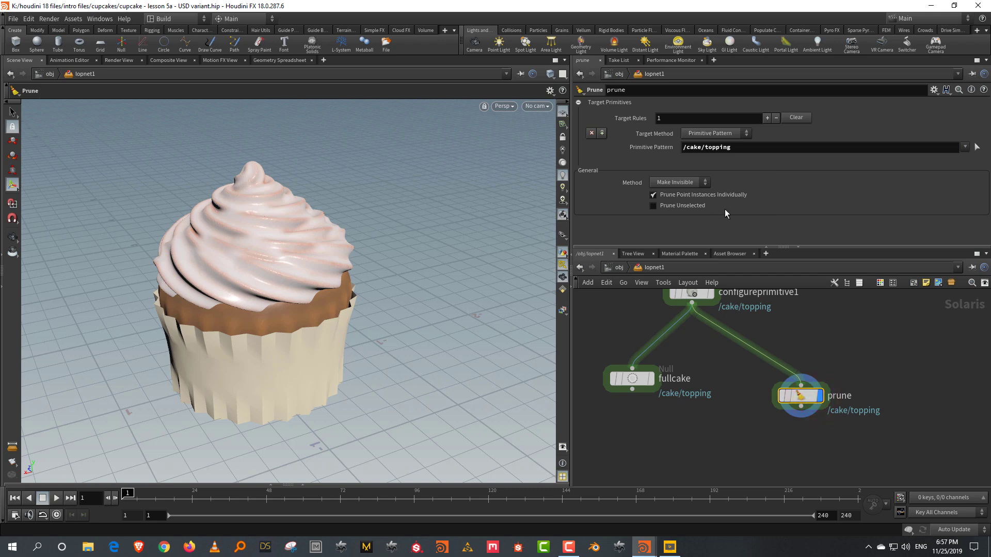
left_click(697, 183)
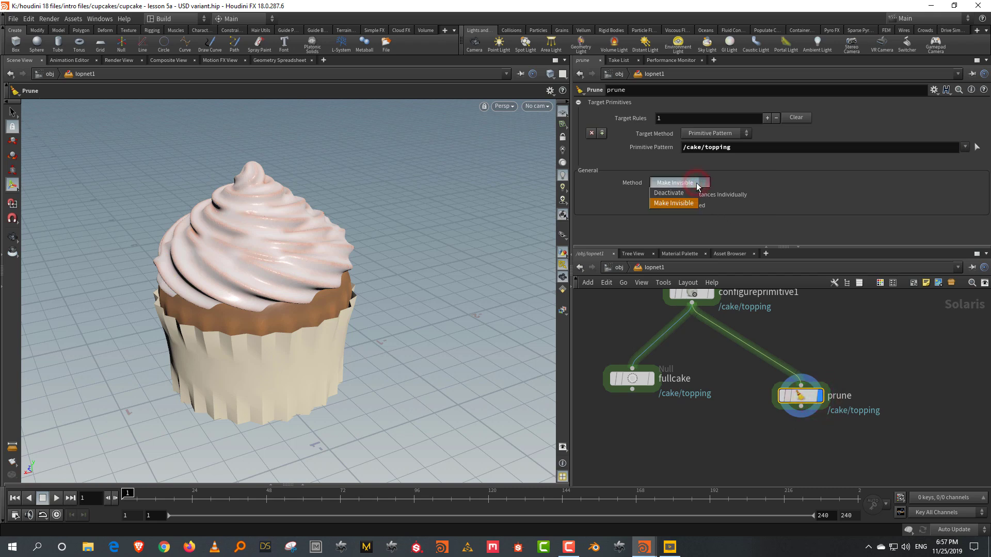
left_click(769, 170)
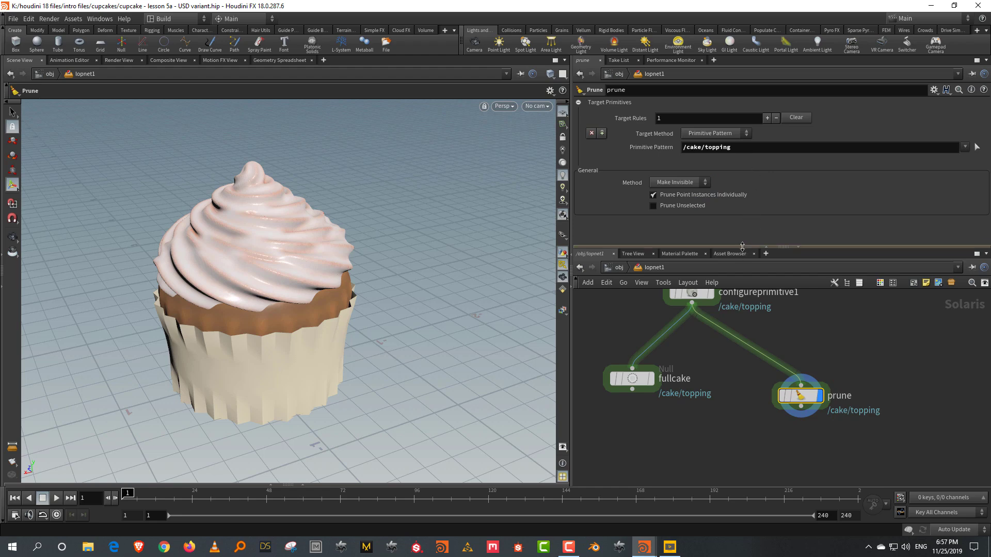
Step: Enlarge the network editor in height and move the prune node farther away from fullcake
left_click_drag(743, 247, 744, 157)
left_click(711, 344)
scroll(755, 355, "down", 3)
left_click_drag(780, 354, 830, 356)
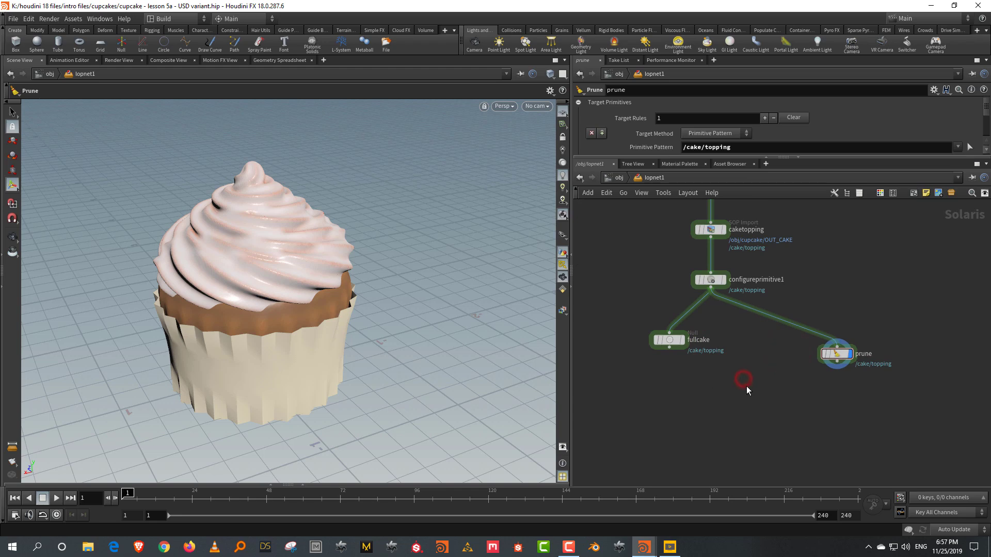
key("Tab")
type("set")
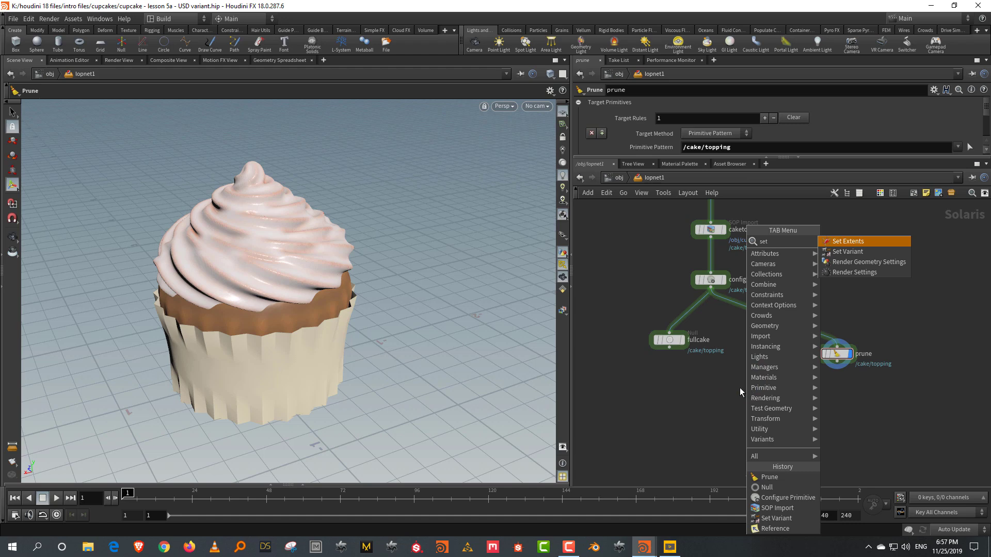
key("Escape")
Step: Add a variant block of Begin Context Options Block and Add Variant nodes below the two branches, and move prune farther out
key("Tab")
type("vari")
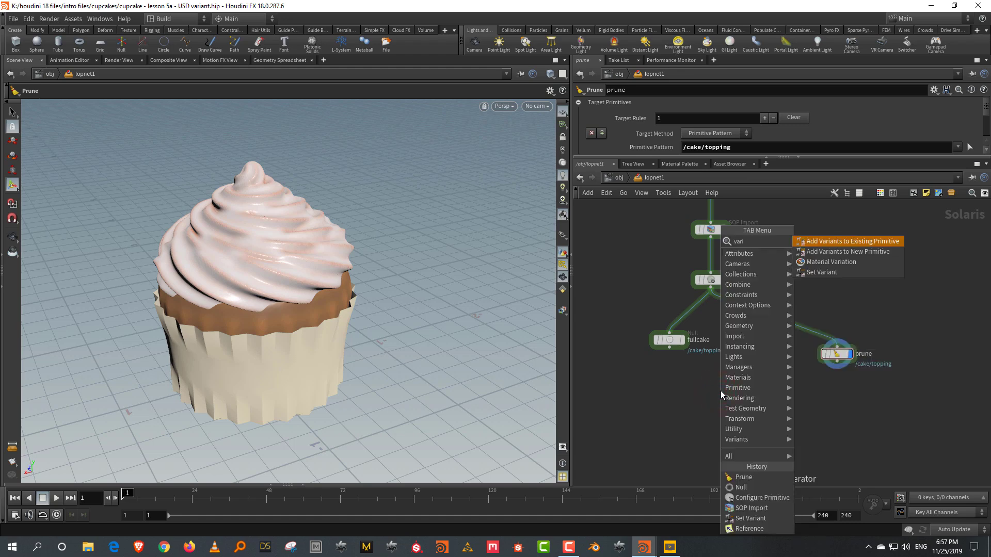
left_click(879, 244)
left_click(820, 411)
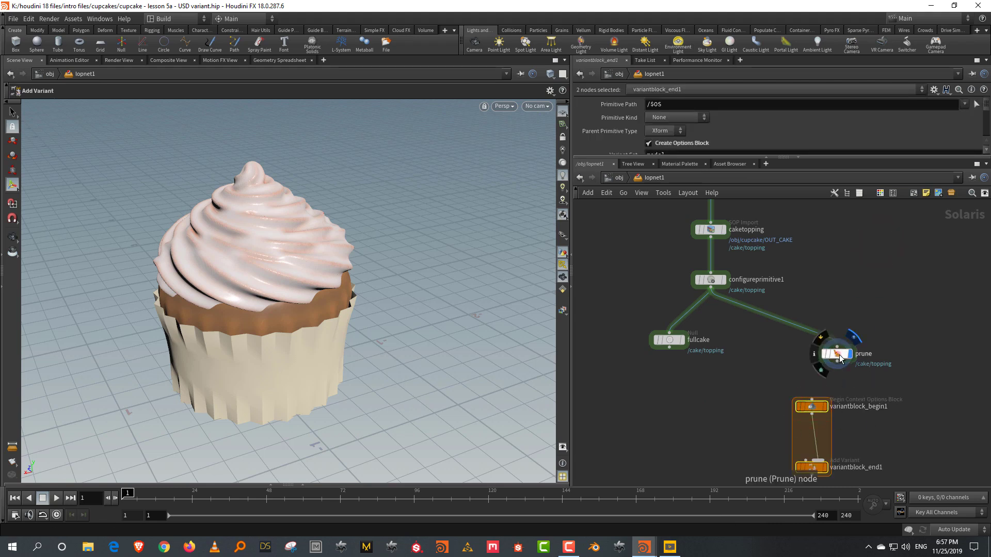
left_click_drag(838, 354, 919, 351)
Step: Rename the fullcake Null as OUT and align it directly below configureprimitive1
double_click(716, 343)
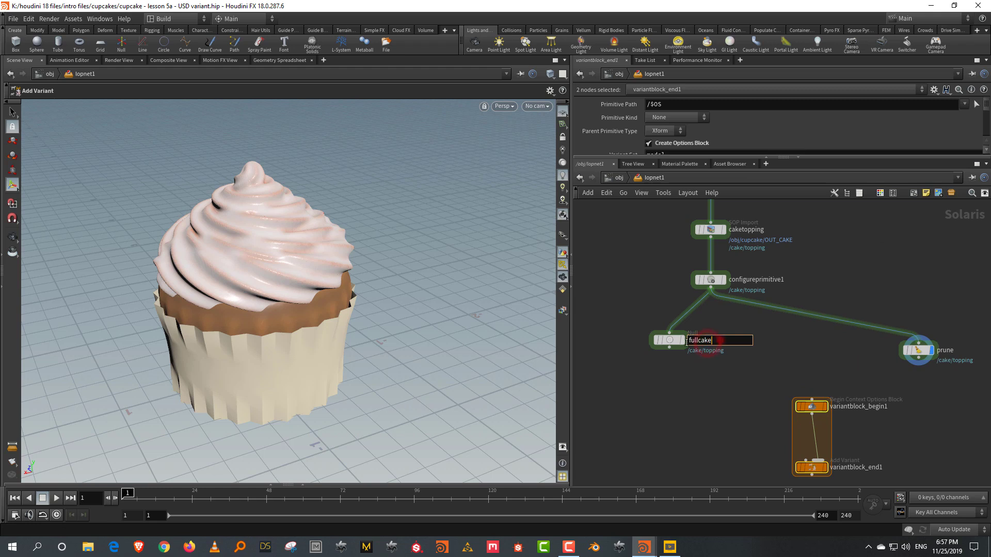
type("OUT")
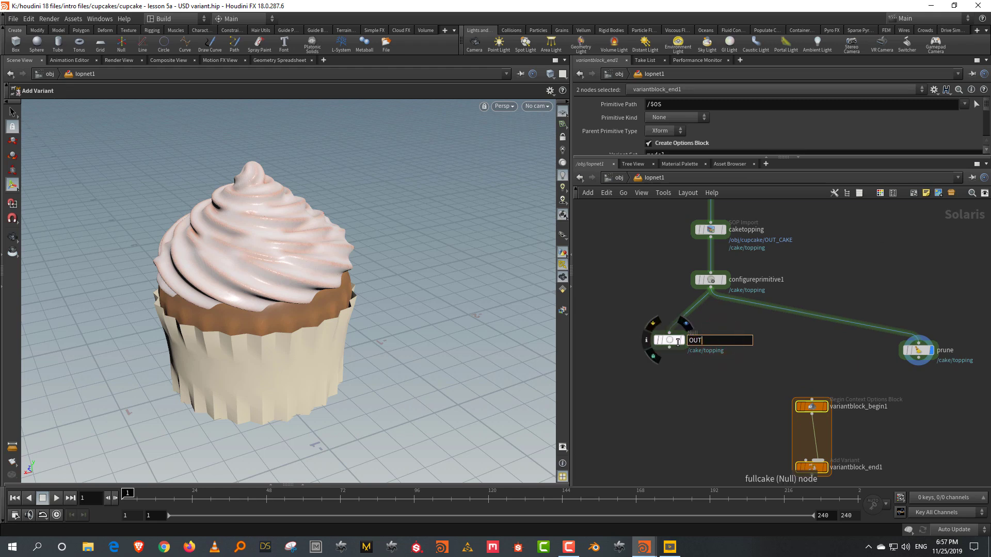
key("Return")
left_click_drag(676, 341, 718, 352)
middle_click_drag(779, 335, 719, 251)
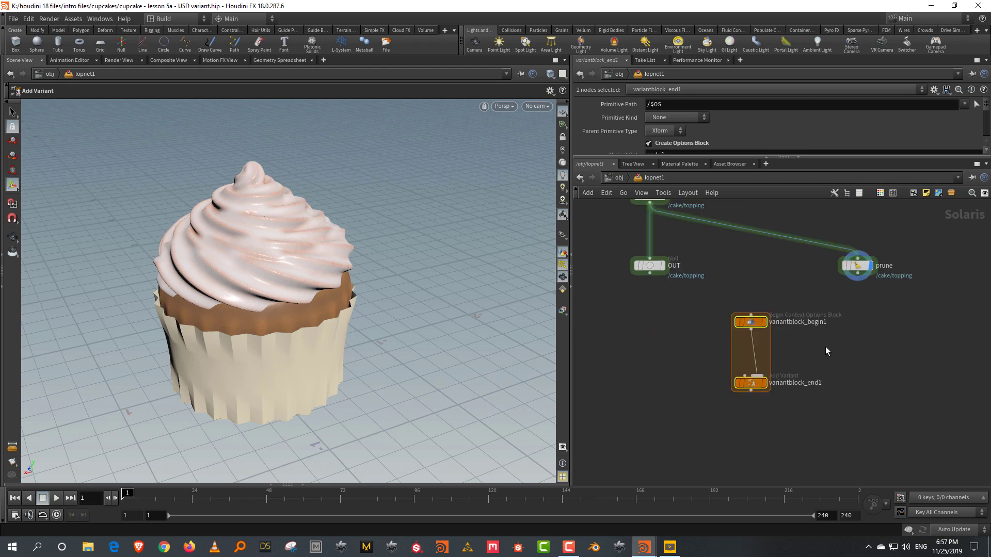
middle_click_drag(827, 339, 834, 351)
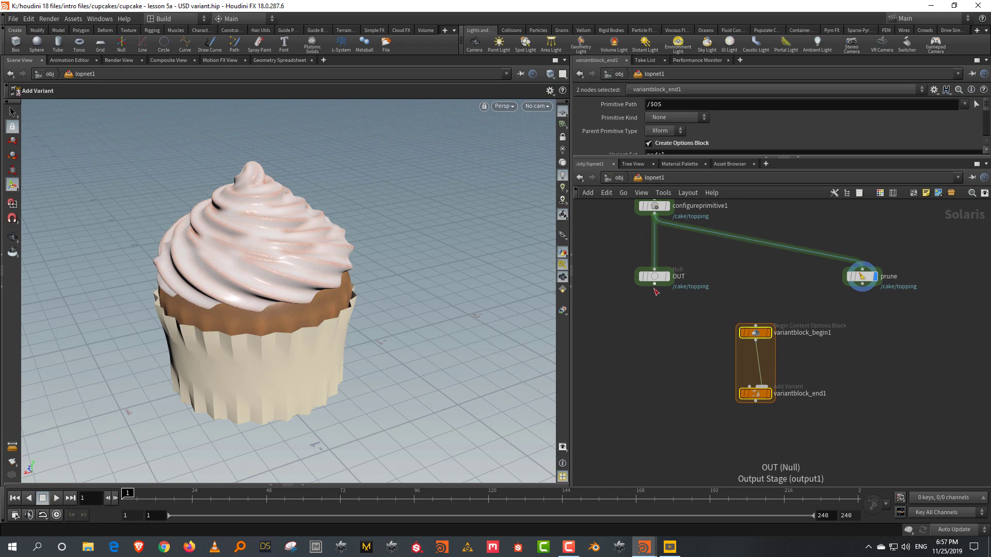
Step: Wire OUT into the Input Stage of variantblock_end1 and into variantblock_begin1, moving the variant block slightly closer to the branches
left_click(655, 287)
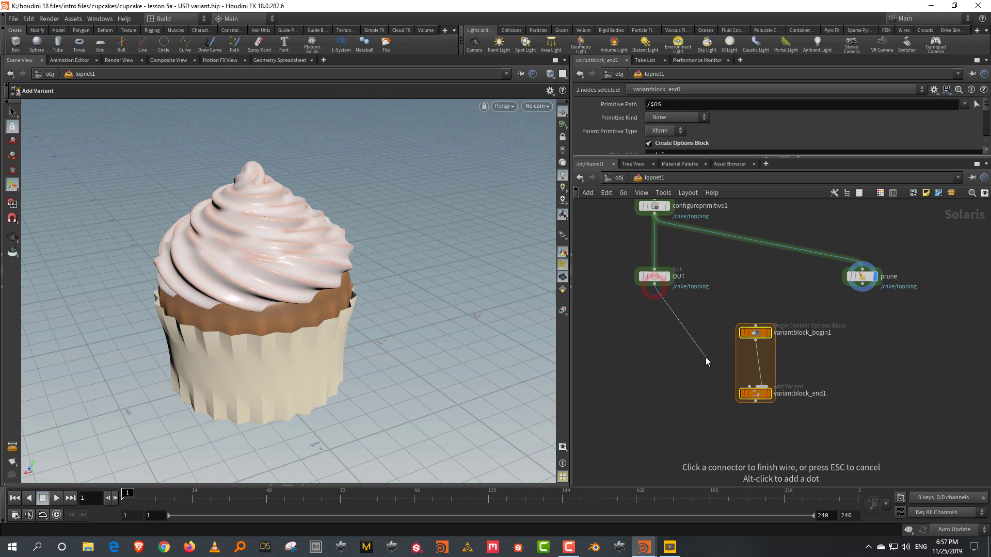
left_click(735, 384)
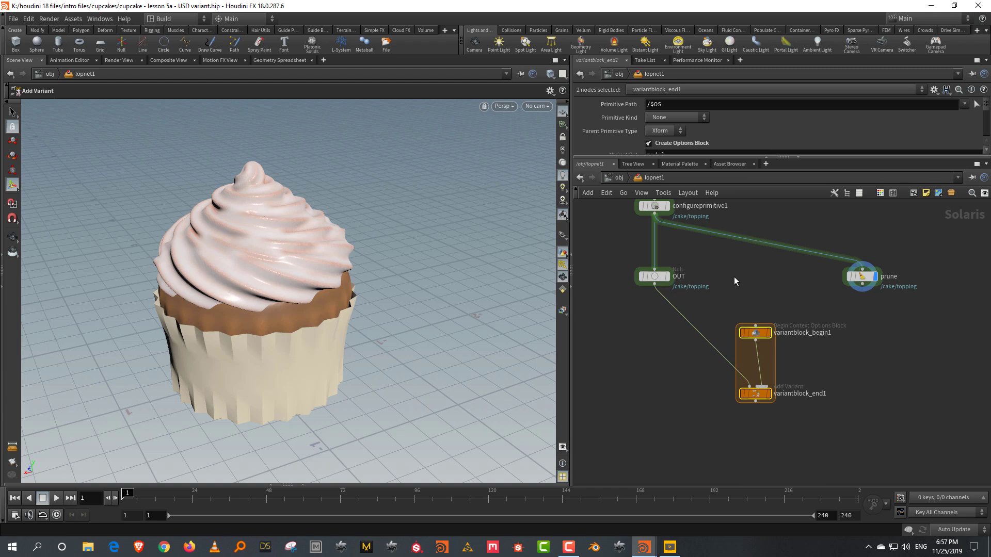
left_click(653, 284)
left_click_drag(757, 333, 759, 312)
left_click(825, 312)
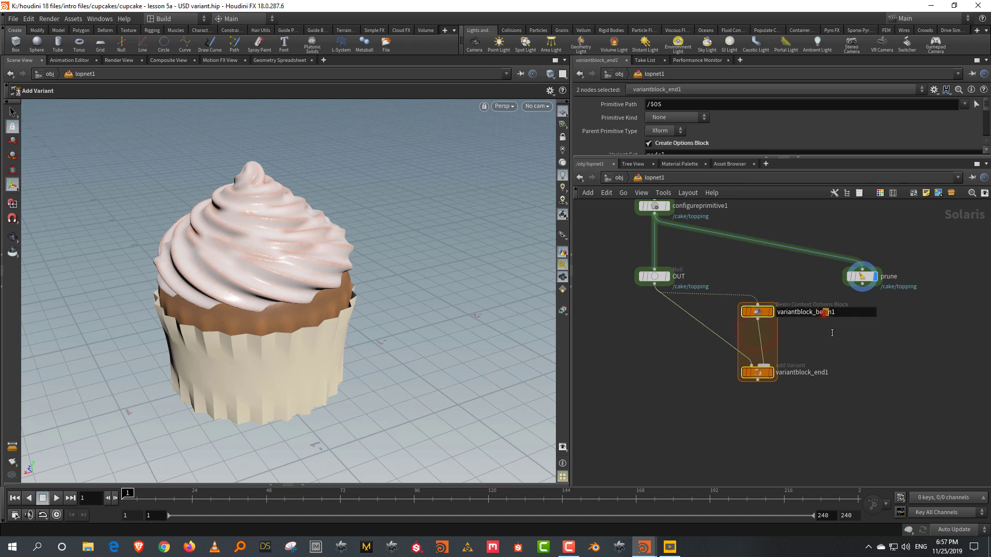
left_click(839, 351)
Step: Insert a Null between variantblock_begin1 and variantblock_end1 and name it fullcake
key("Tab")
type("null")
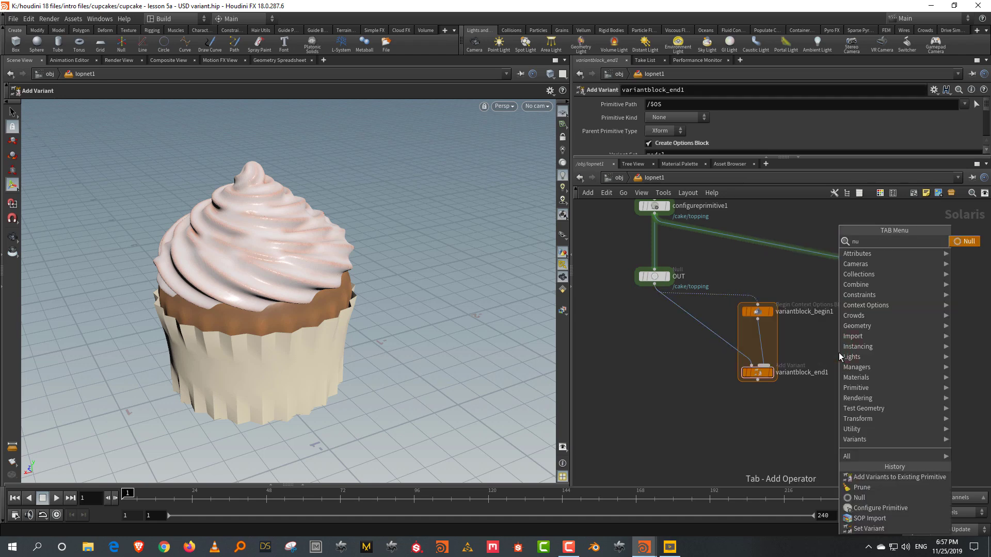
left_click(970, 242)
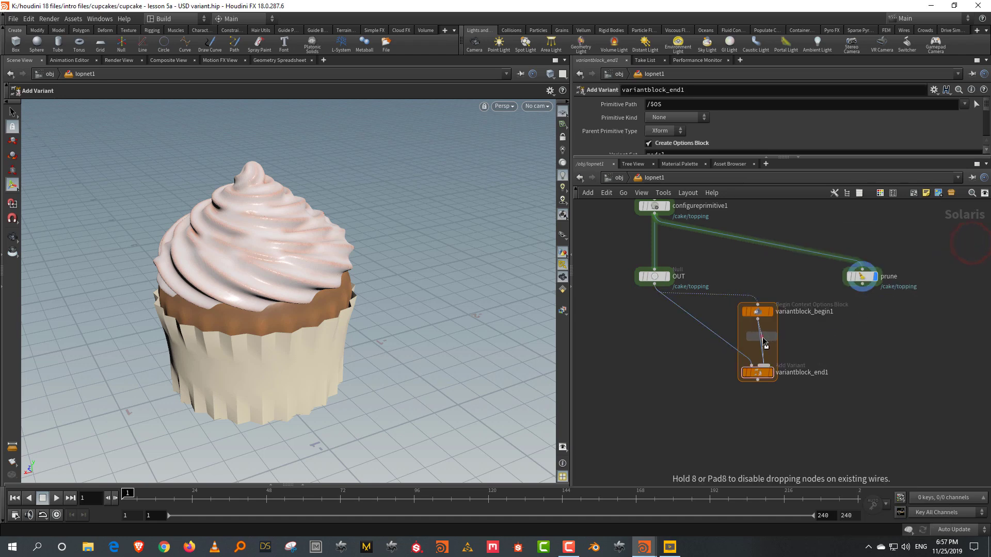
left_click(765, 345)
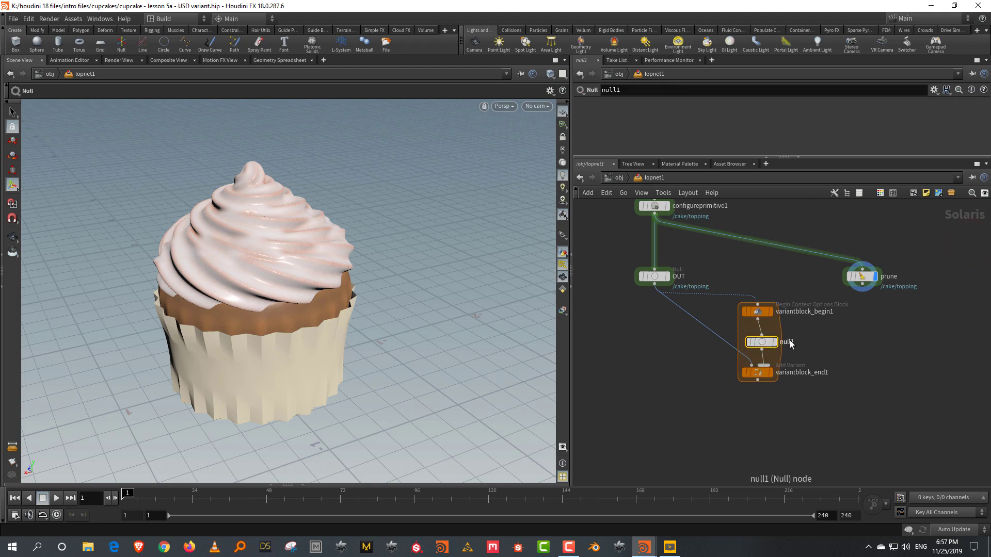
double_click(788, 343)
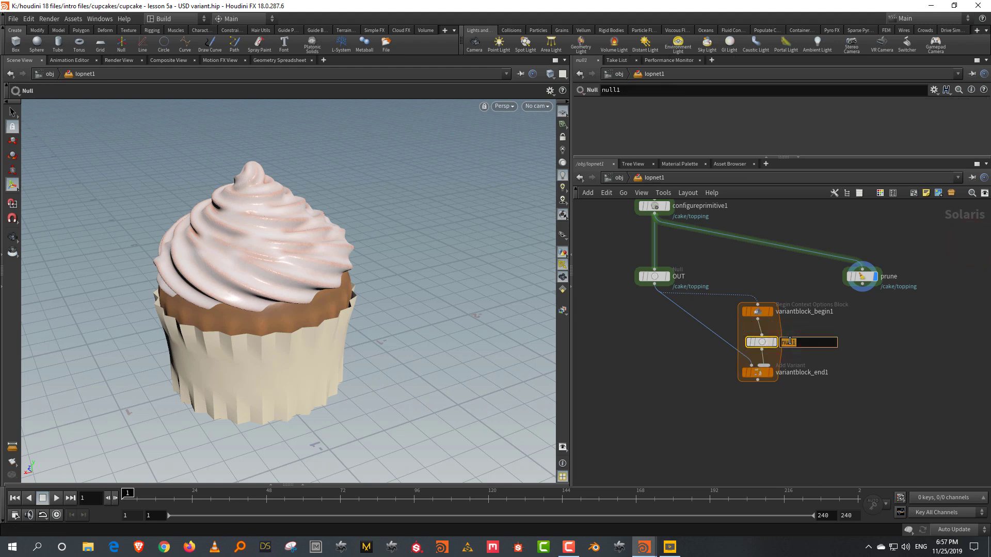
type("cake")
key("BackSpace")
key("BackSpace")
key("BackSpace")
key("BackSpace")
type("fullcake")
key("Return")
Step: Rewire prune to take its input from variantblock_begin1, and space out the block's begin and end nodes around the branches
left_click_drag(758, 311, 770, 285)
left_click_drag(861, 277, 856, 324)
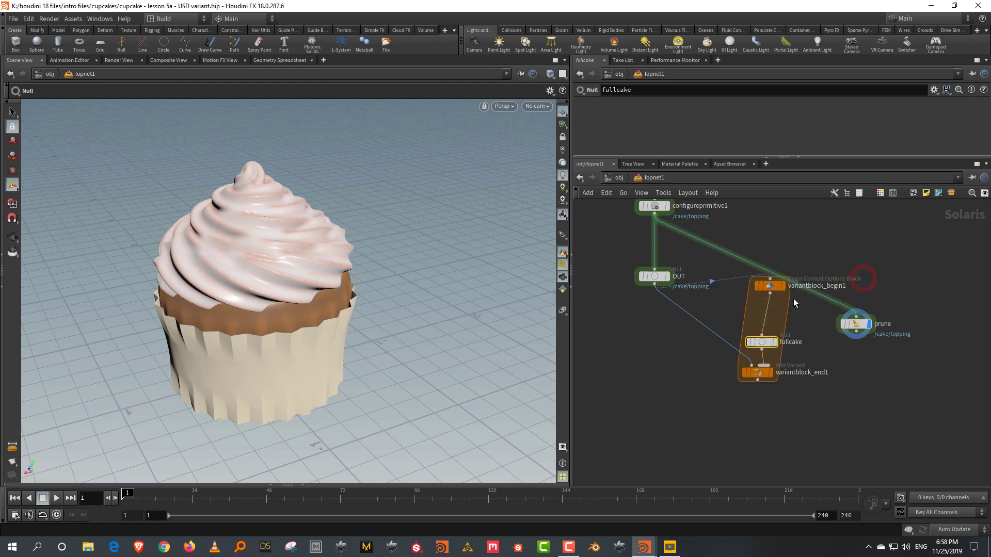
left_click(770, 294)
left_click(856, 316)
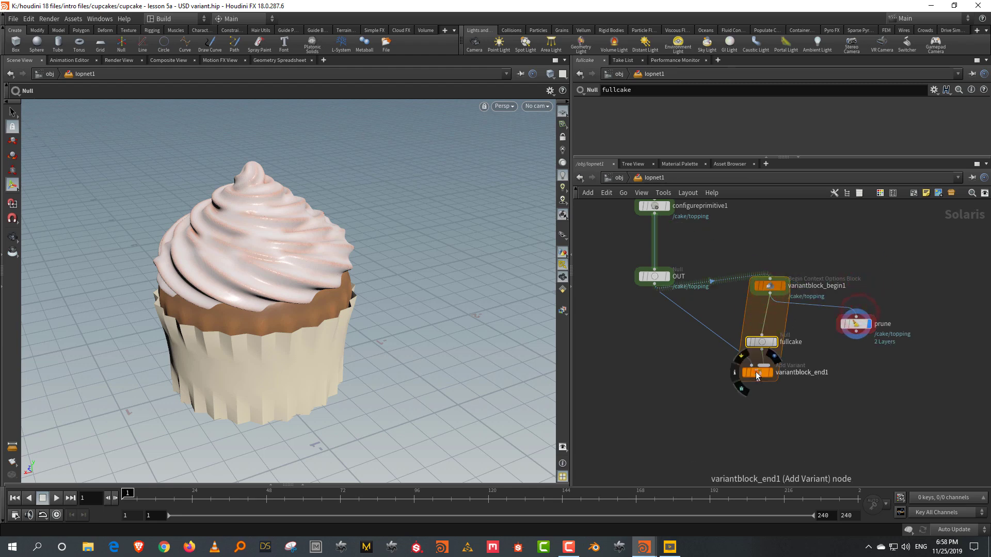
left_click_drag(756, 372, 775, 405)
Step: Add a Null below prune, connect it to prune's output and name it cakebasic1
key("Tab")
type("null")
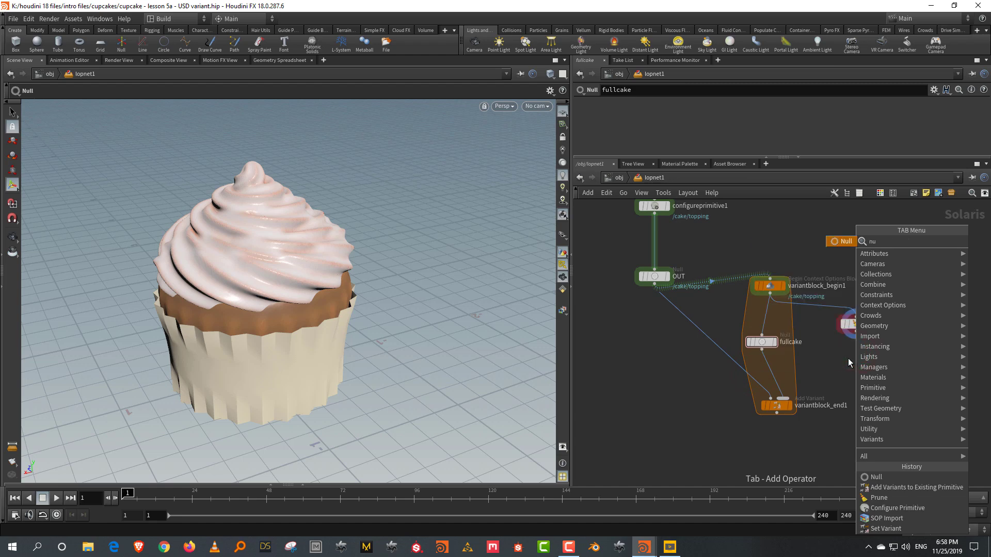
left_click(840, 239)
left_click(827, 369)
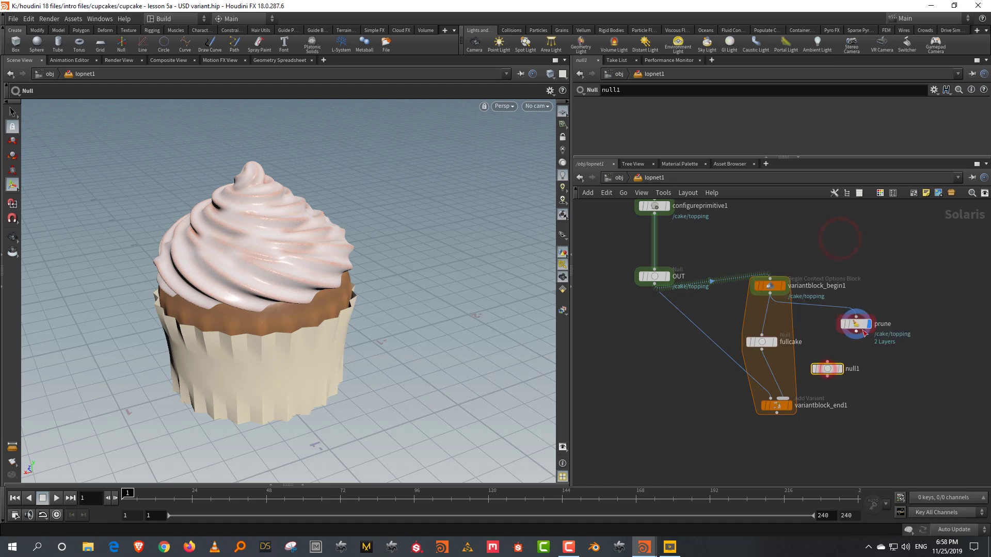
left_click_drag(827, 362, 856, 332)
double_click(855, 370)
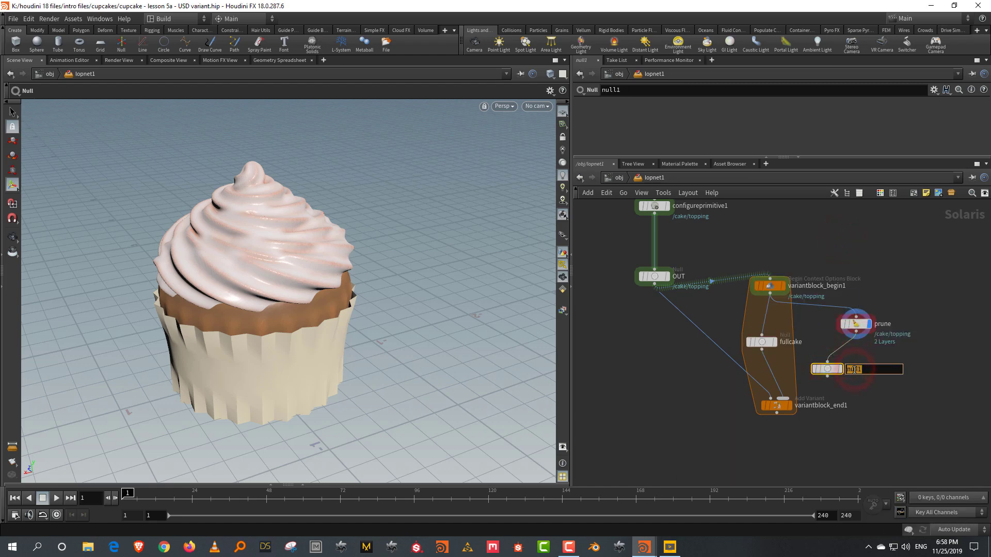
type("cakebasic1")
key("Return")
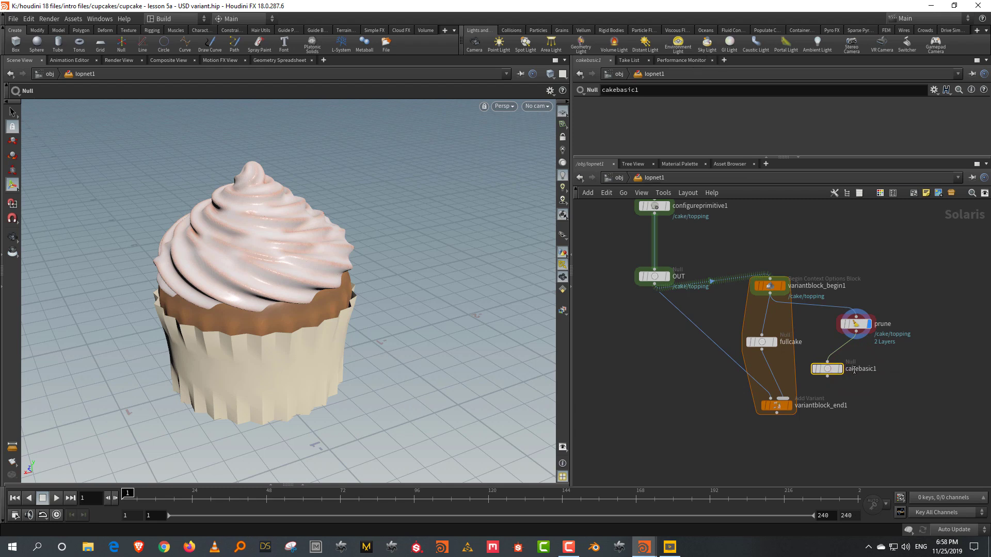
Step: Rename the fullcake Null inside the variant block as cakefull
double_click(794, 343)
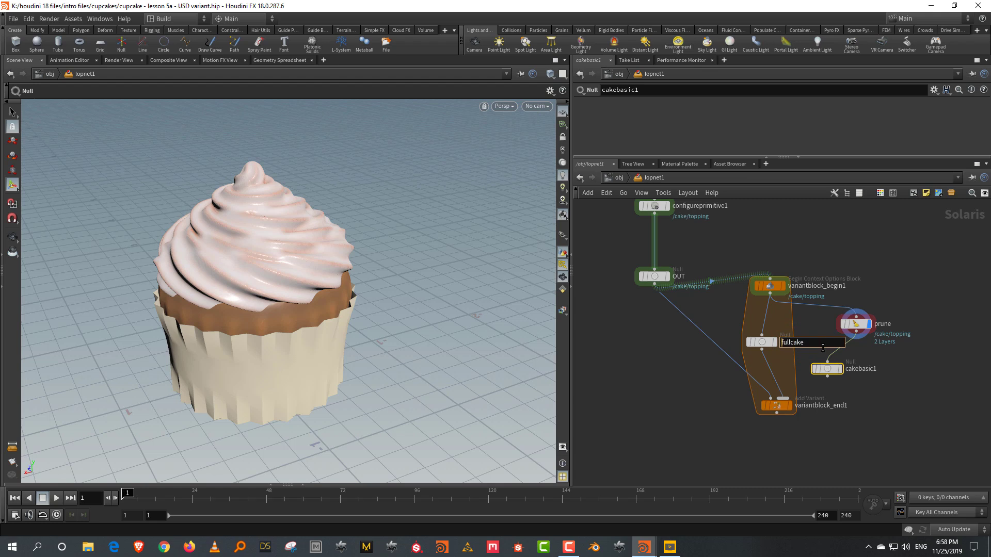
key("Delete")
key("Delete")
key("Delete")
key("Delete")
key("Delete")
key("Delete")
key("Delete")
key("Delete")
type("cakefull")
key("Return")
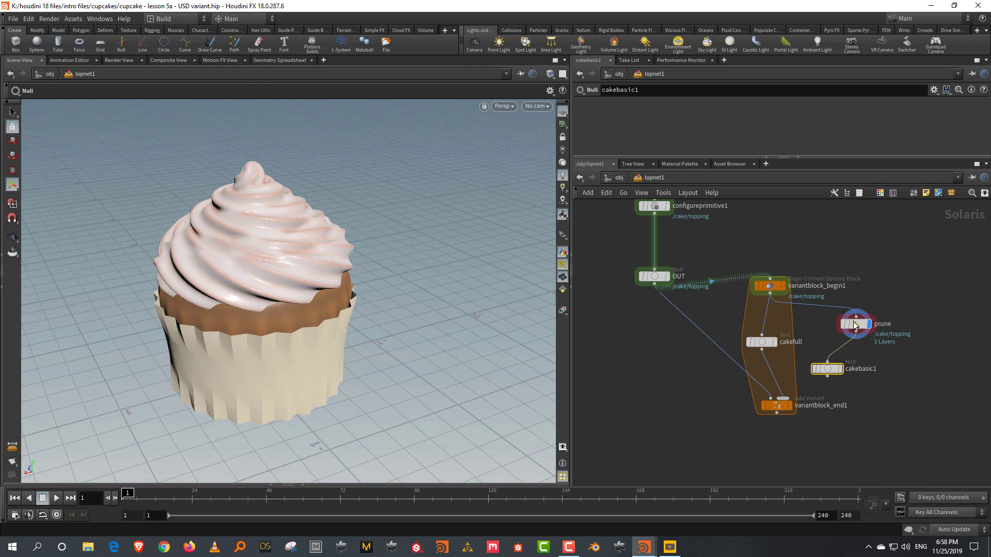
Step: Rename the cakebasic SOP Import node at the start of the network as cakebase
middle_click_drag(847, 282, 862, 421)
middle_click_drag(800, 331, 807, 376)
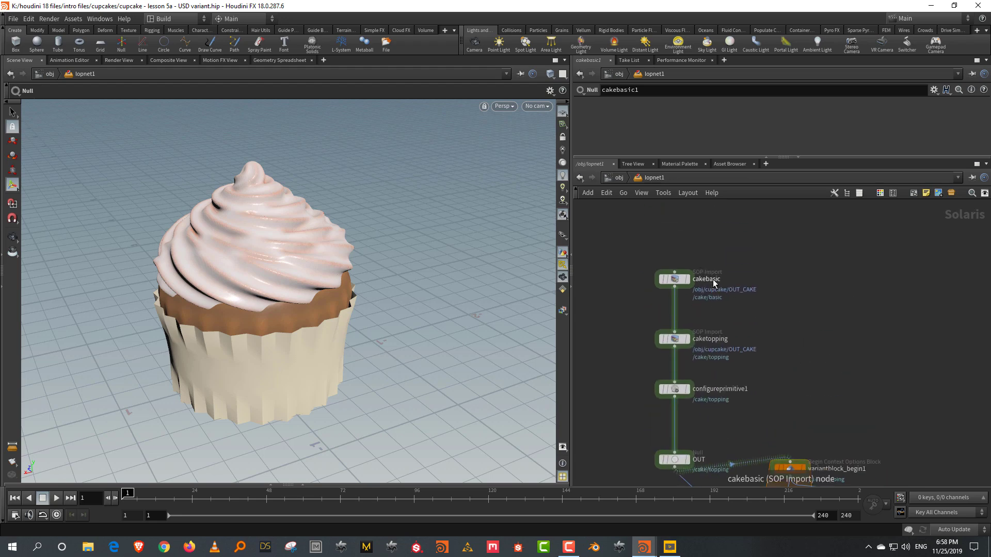
double_click(714, 280)
left_click(727, 279)
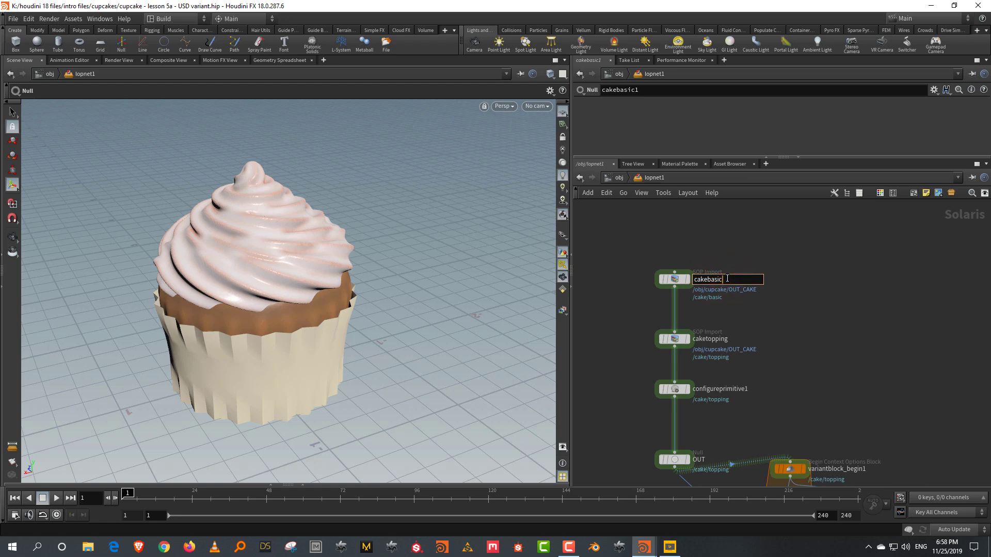
key("BackSpace")
key("BackSpace")
type("e")
key("Return")
Step: Rename the Null below prune as cakebasic, wire it into variantblock_end1 as a second variant, and move the end node below the branches
middle_click_drag(910, 401, 781, 166)
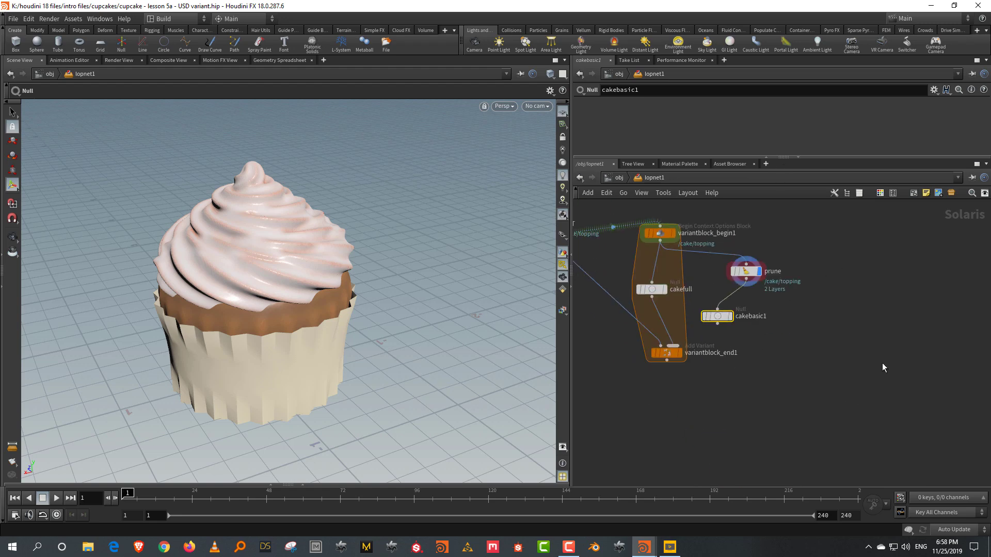
double_click(769, 317)
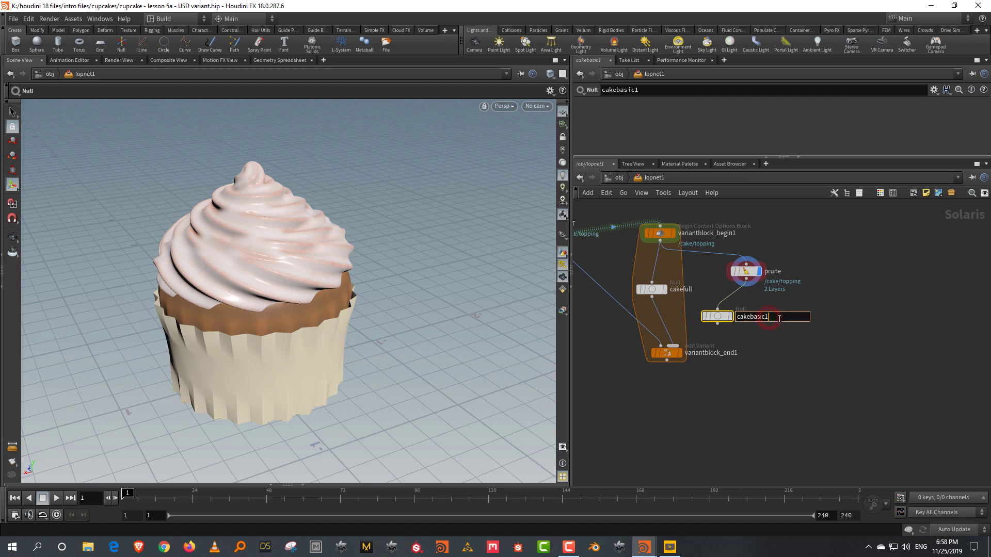
key("Return")
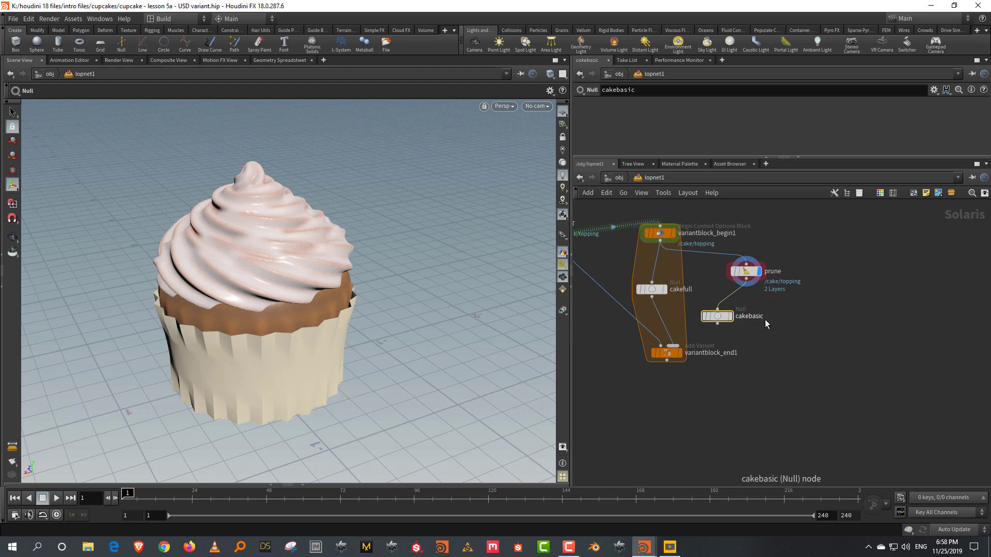
left_click_drag(671, 351, 727, 315)
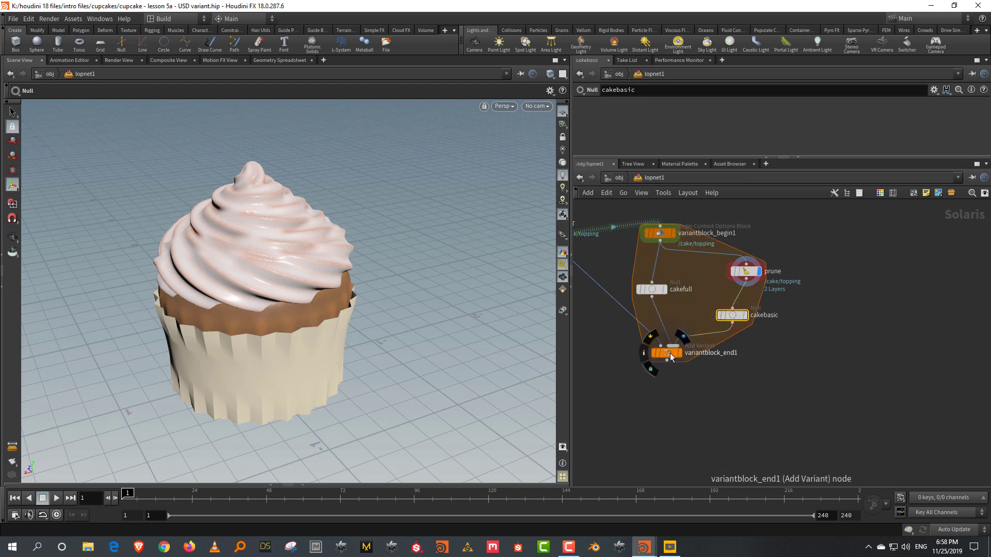
mouse_move(671, 354)
left_mouse_down()
mouse_move(651, 375)
mouse_move(662, 358)
left_mouse_up()
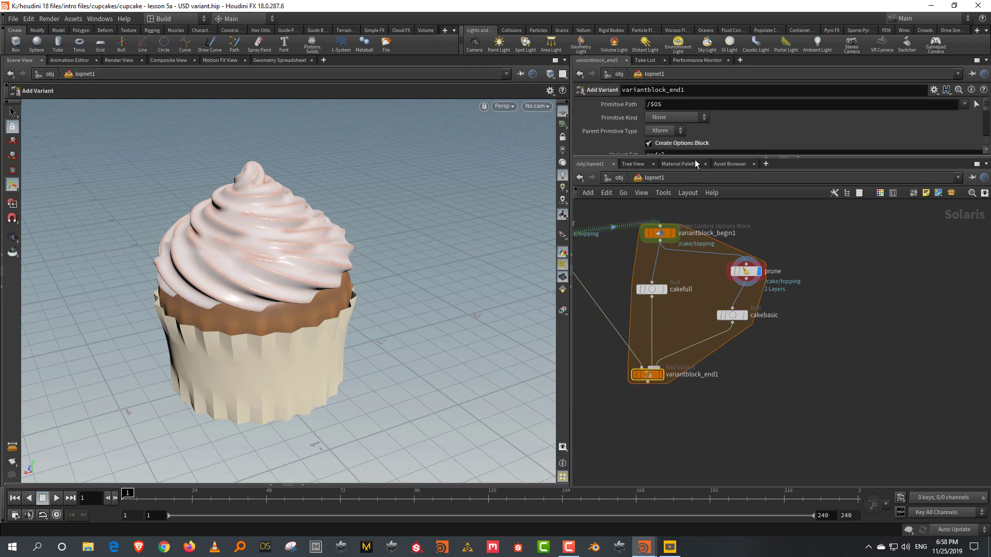
Step: Enlarge the parameter area and set the Add Variant node's Variant Set to cake and Primitive Path to /cake
left_click_drag(695, 159, 694, 228)
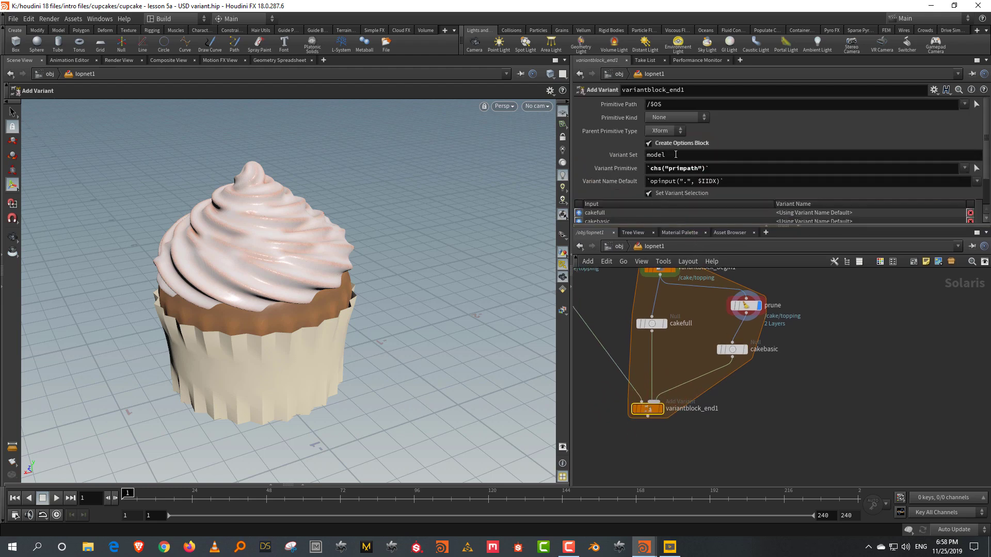
double_click(676, 154)
type("cake")
key("Return")
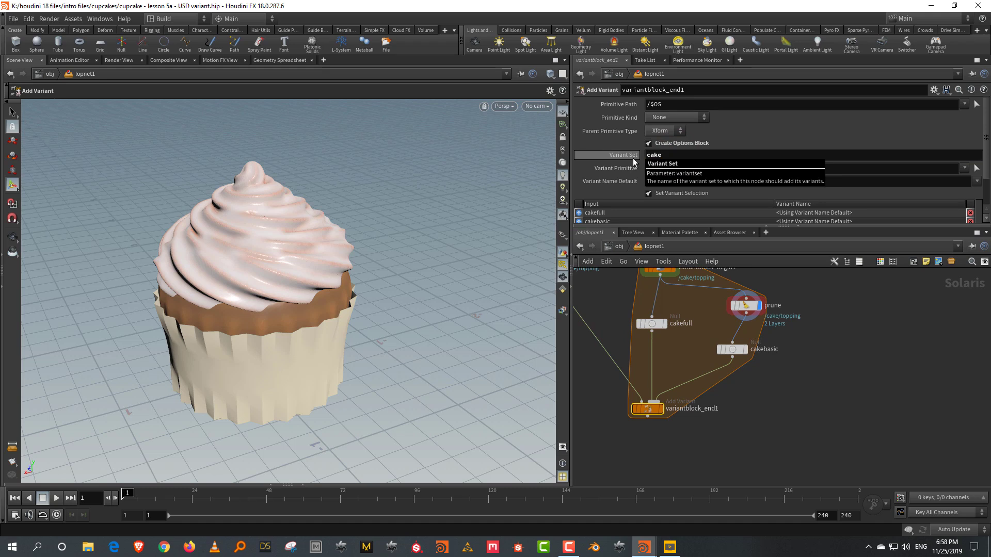
left_click(859, 293)
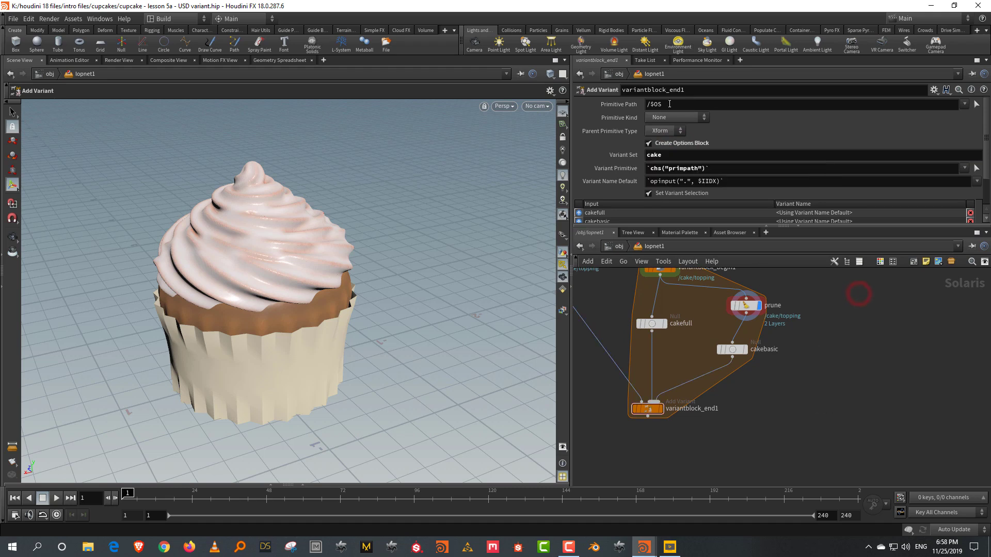
double_click(649, 105)
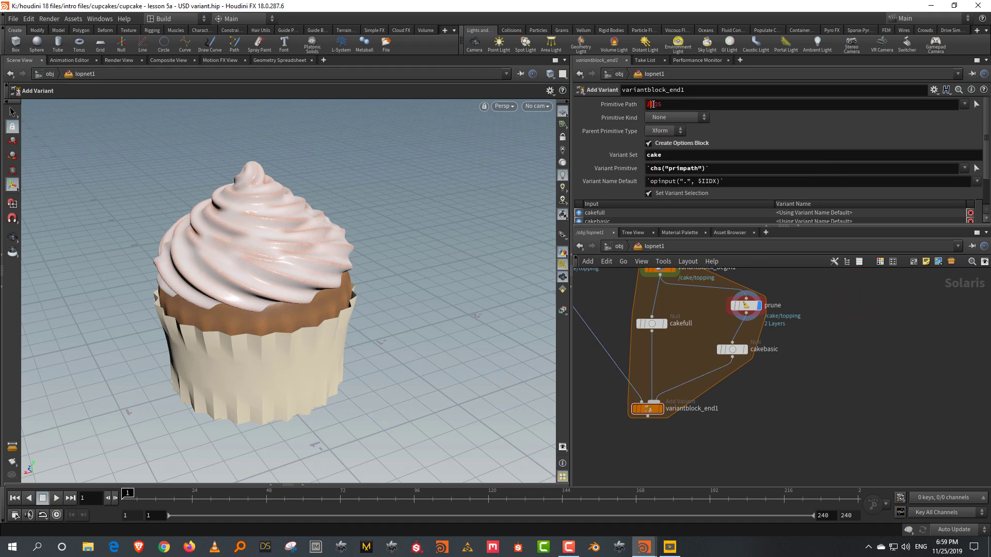
type("/ccake")
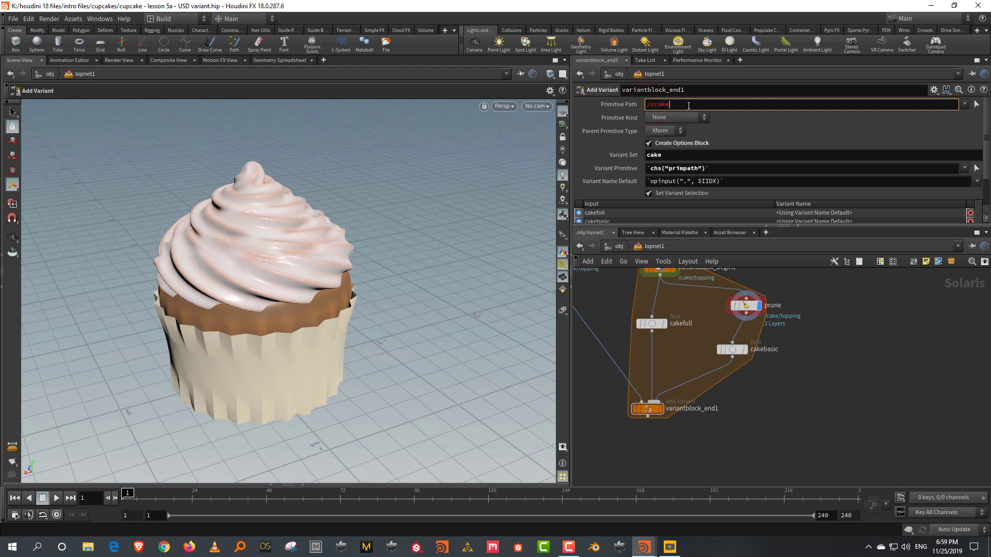
key("Return")
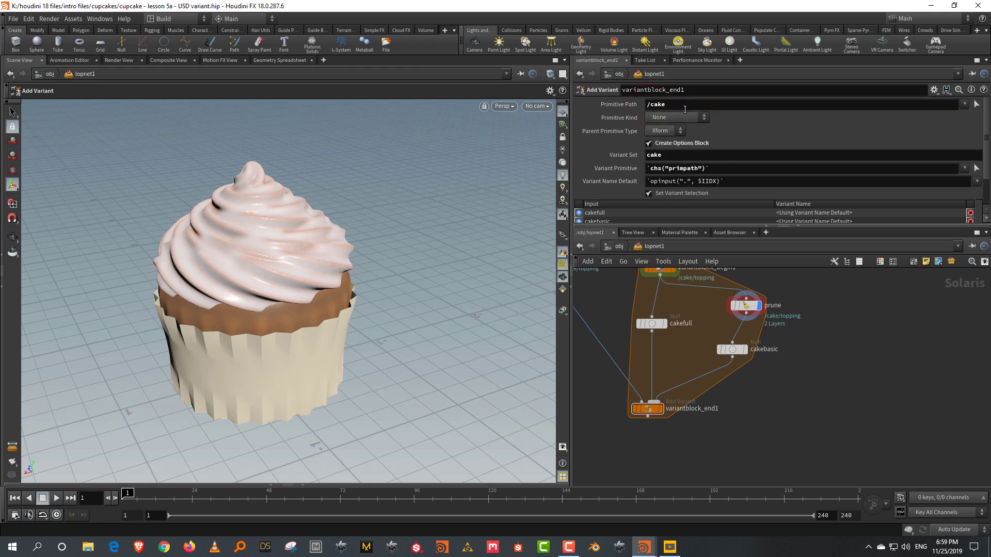
Step: Display variantblock_end1 and add a Set Variant node connected below it
middle_click_drag(785, 414, 808, 343)
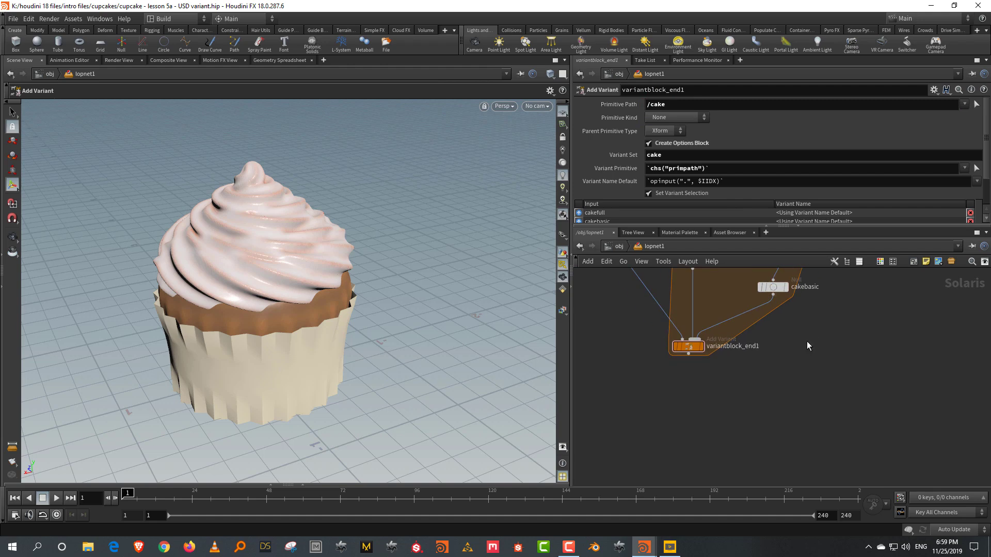
left_click(701, 348)
left_click(691, 391)
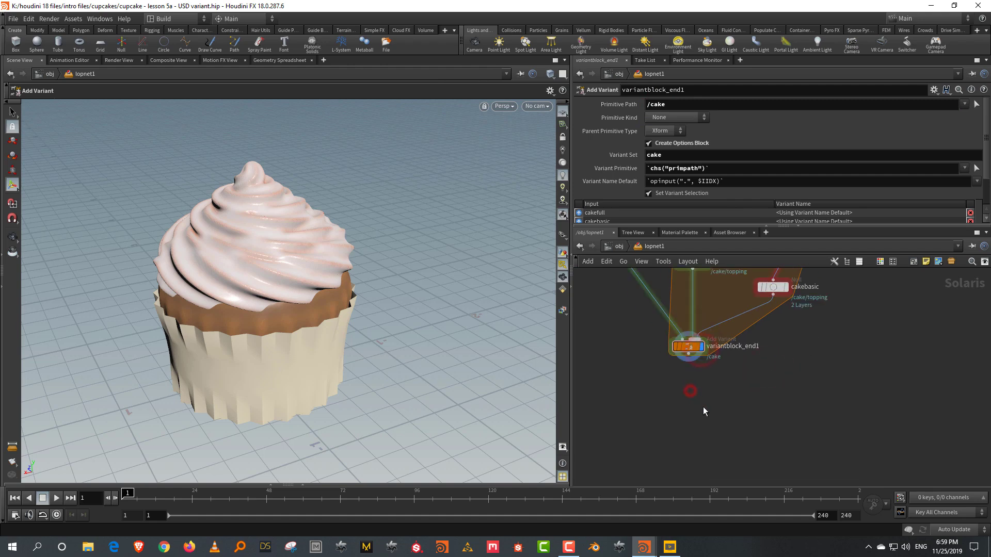
key("Tab")
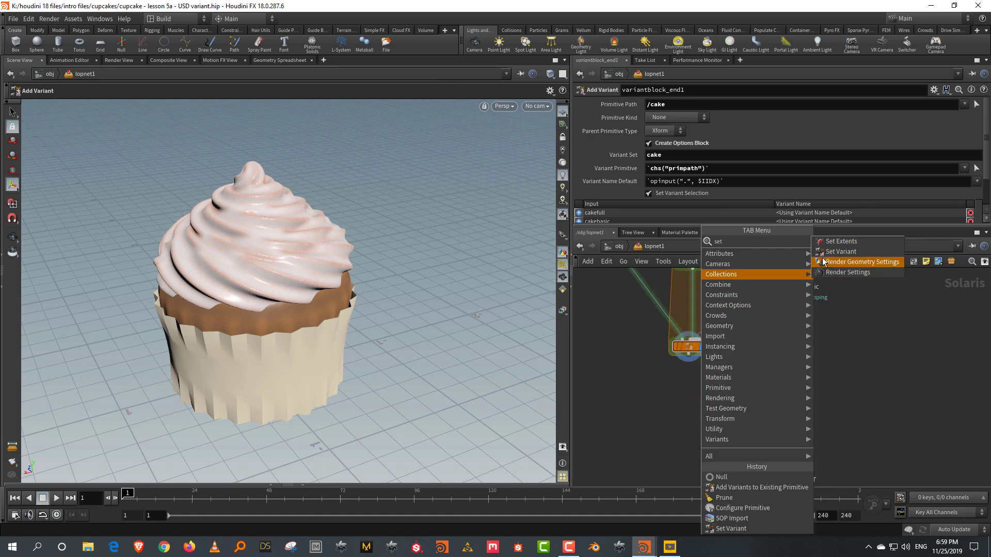
left_click(834, 256)
left_click(688, 420)
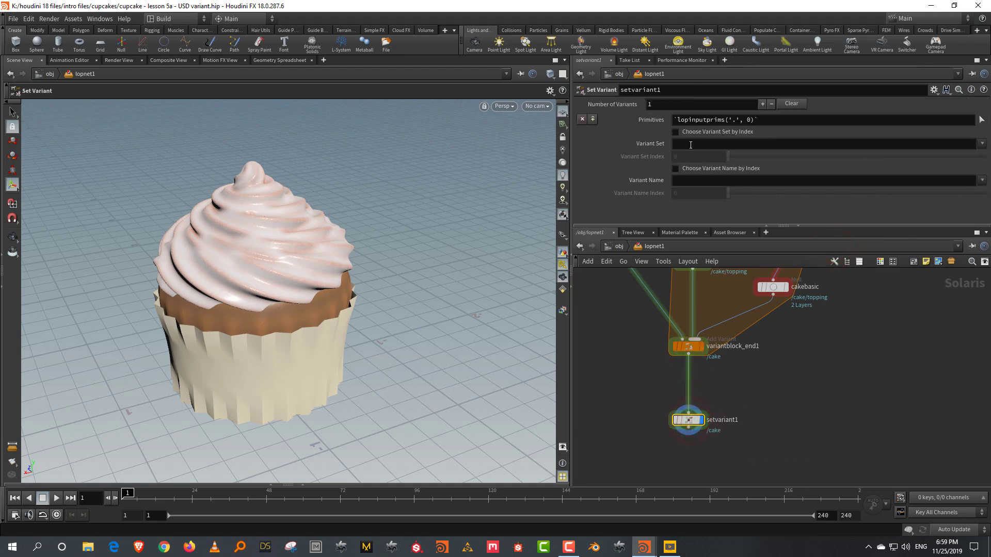
Step: Set the Set Variant node's Variant Set to cake and its Variant Name to cakefull
left_click(981, 145)
left_click(977, 154)
left_click(981, 180)
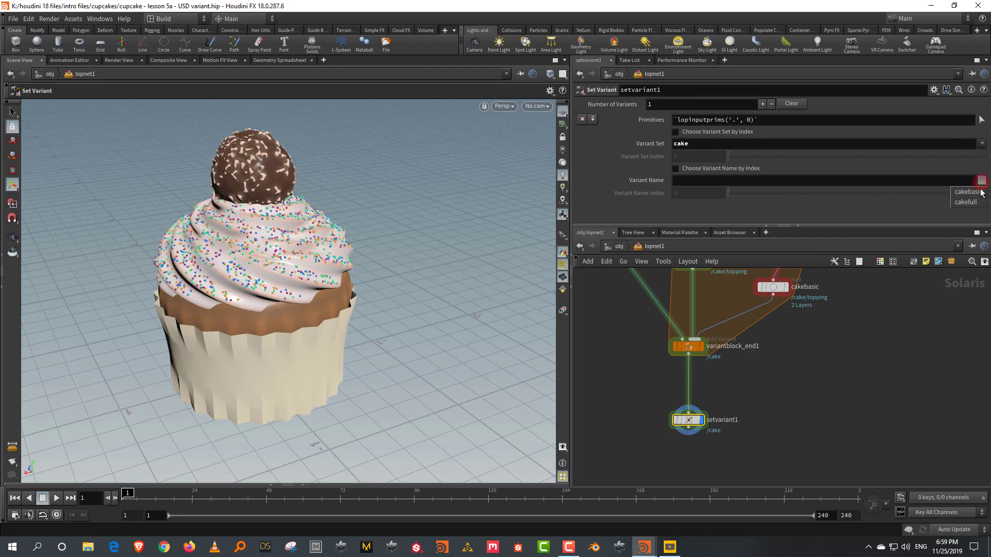
left_click(966, 202)
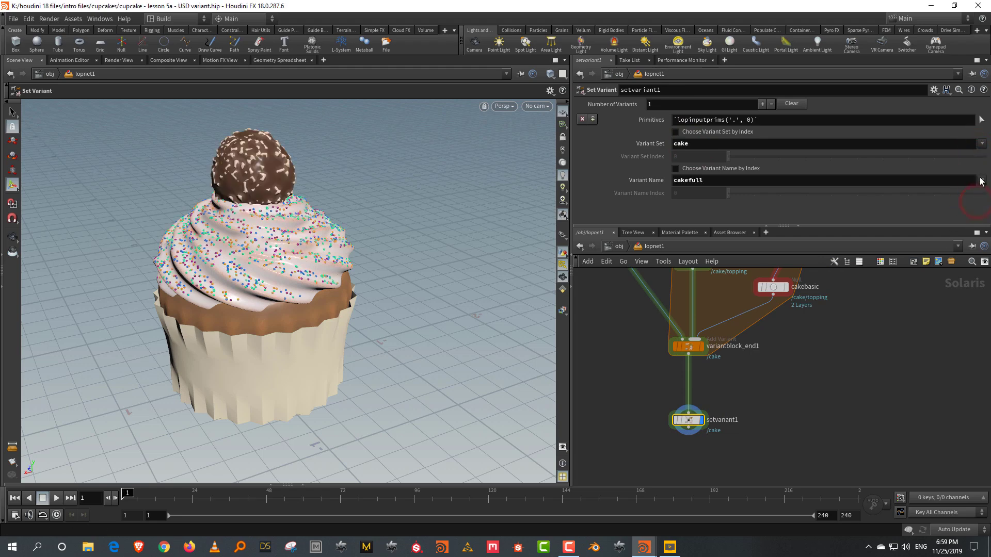
Step: Switch the Set Variant node's Variant Name between cakebasic and cakefull to compare both cupcakes, ending on cakebasic
left_click(983, 180)
left_click(975, 192)
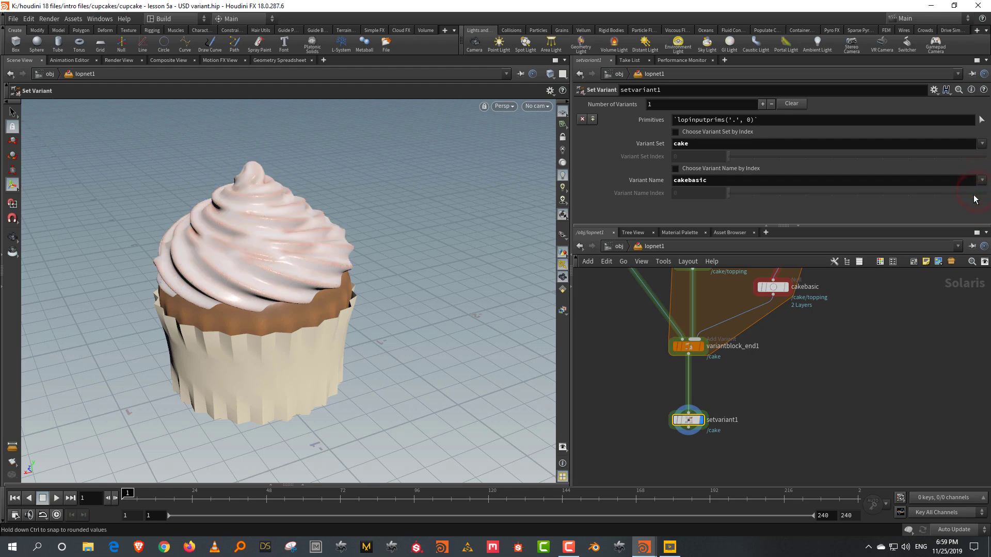
left_click(981, 180)
left_click(973, 202)
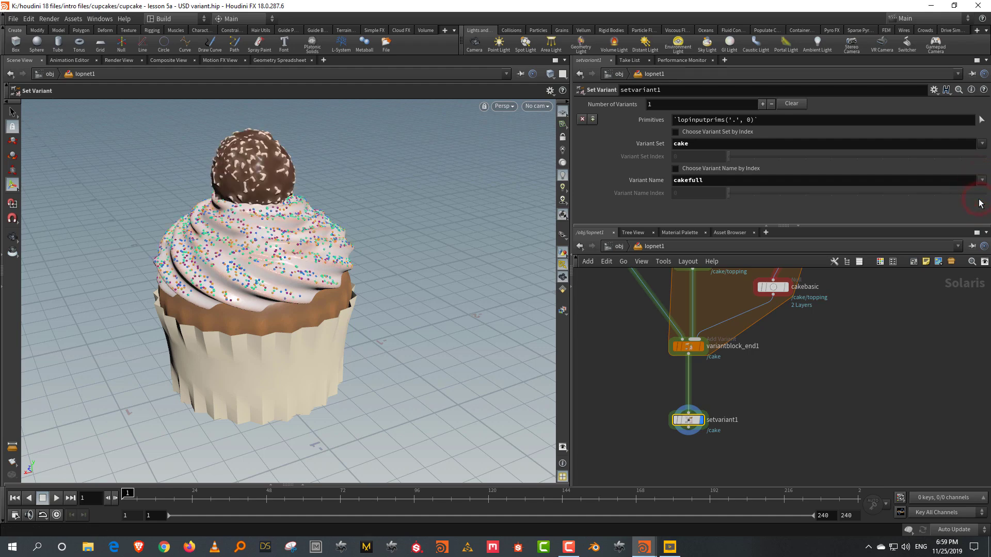
left_click(982, 180)
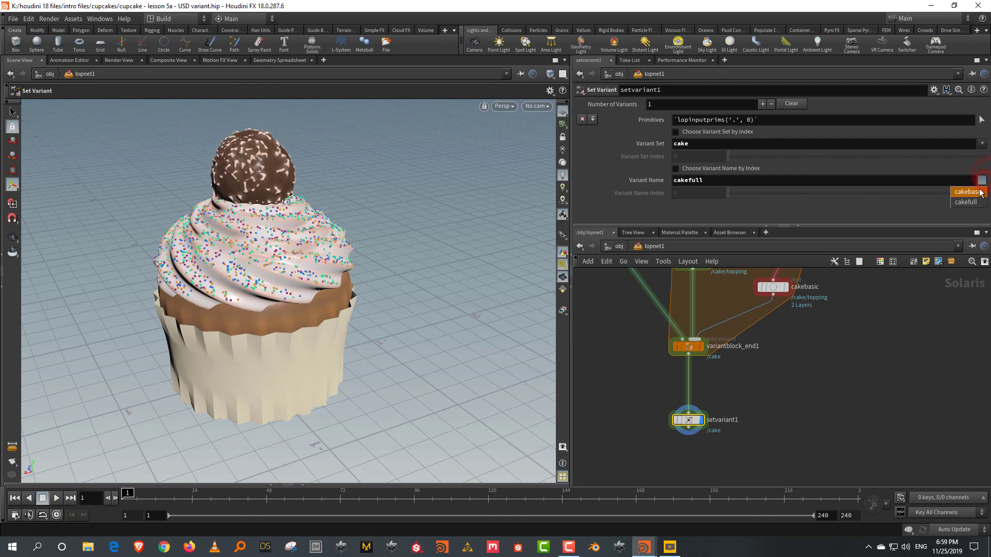
left_click(978, 202)
left_click(983, 180)
left_click(977, 202)
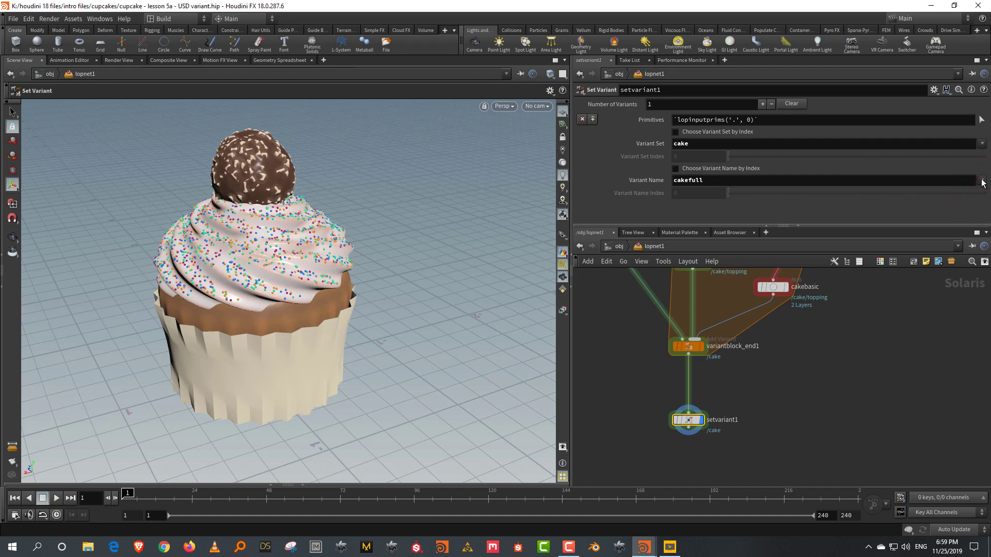
left_click(981, 180)
left_click(979, 195)
left_click(876, 341)
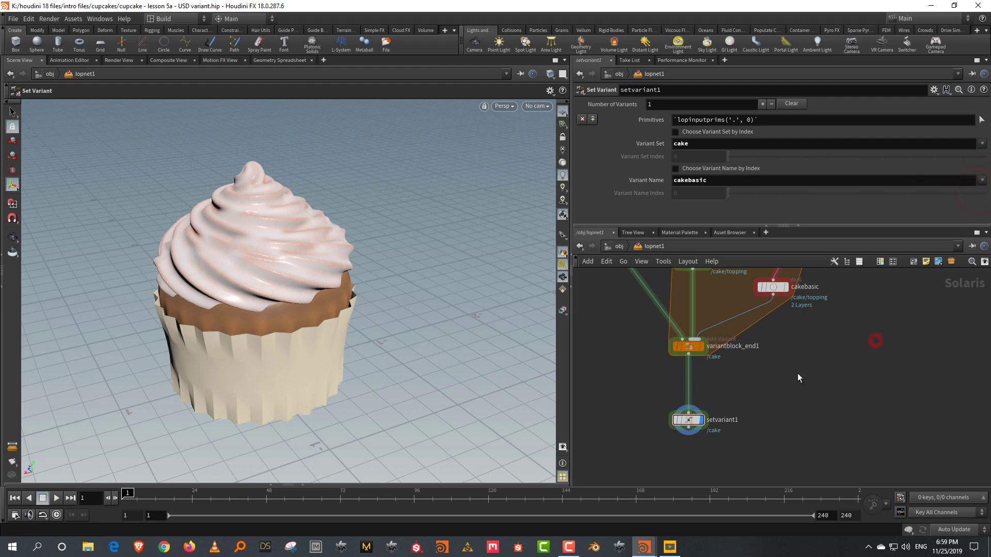
Step: Move setvariant1 closer to variantblock_end1, then add a Configure Layer node wired below it and display it
middle_click_drag(749, 391, 756, 348)
left_click_drag(703, 380, 703, 358)
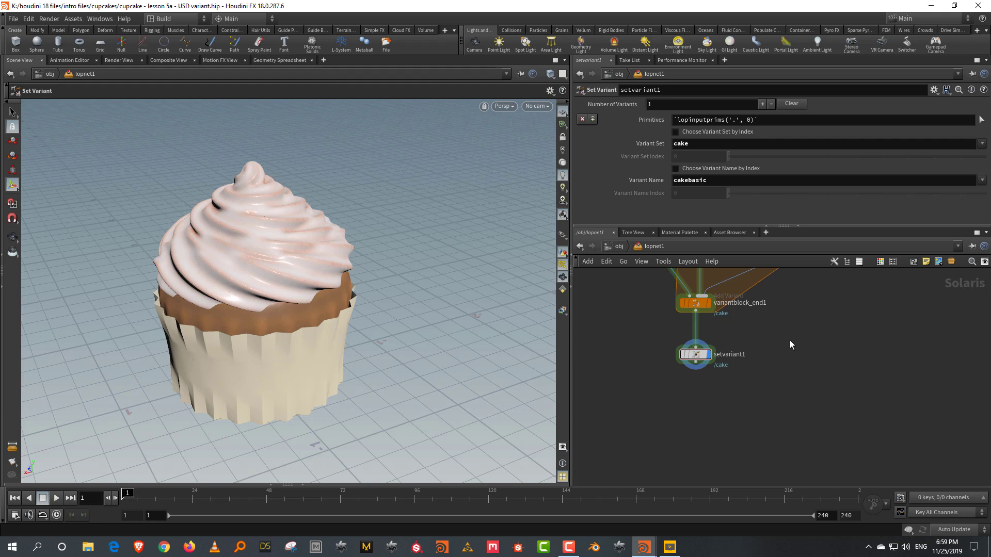
key("Tab")
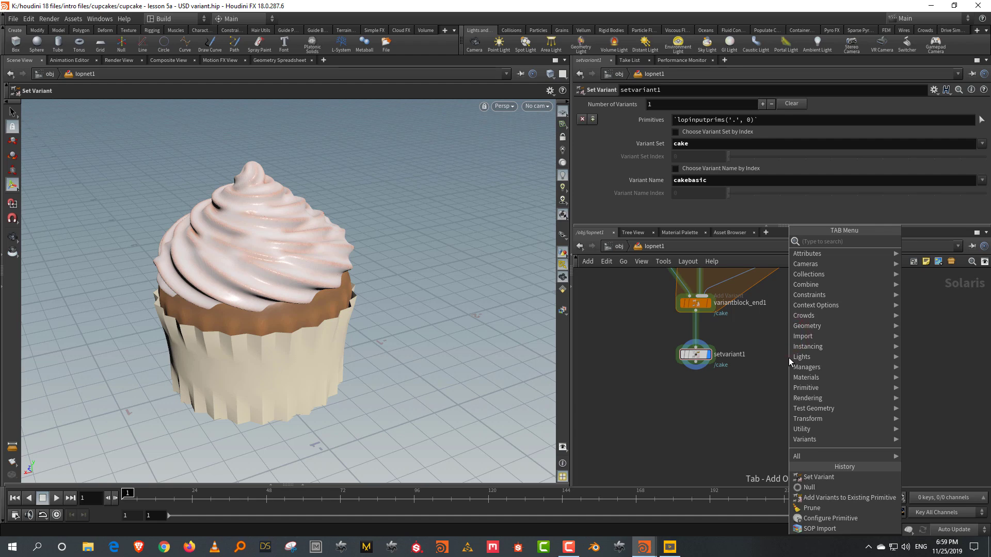
left_click(843, 239)
left_click(696, 415)
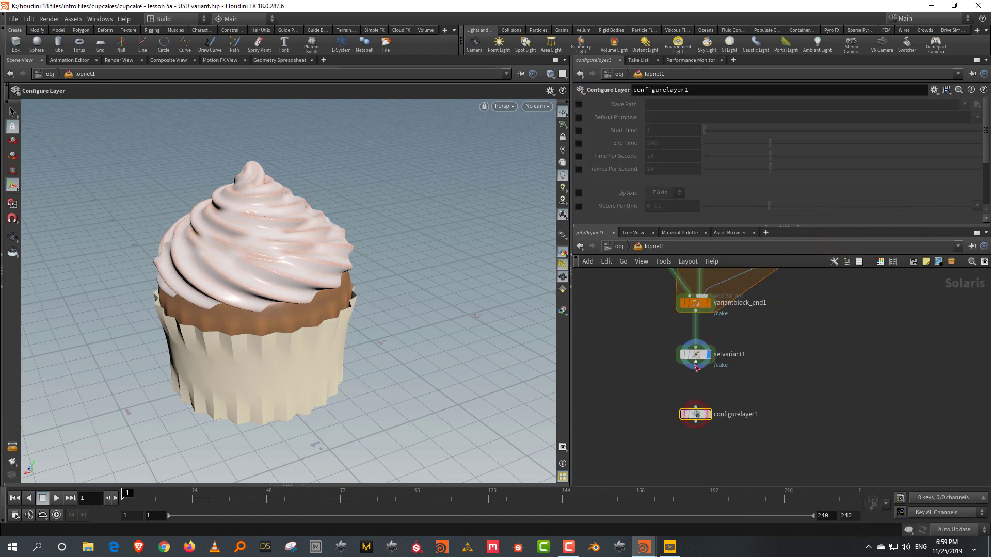
left_click(709, 415)
scroll(784, 381, "down", 1)
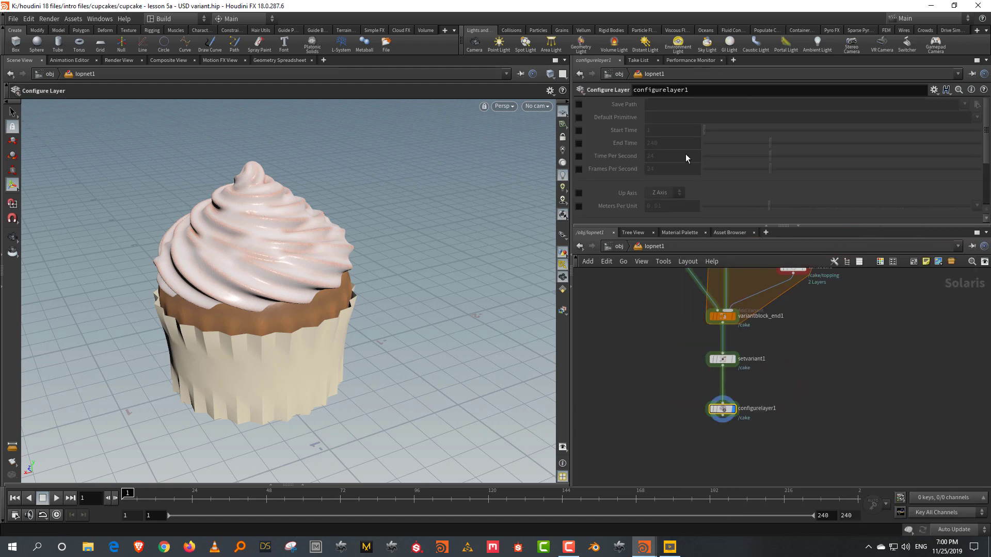
Step: Enable the Configure Layer node's Save Path and Default Primitive, setting them to $HIP/geo/cake.usd and /cake
left_click(578, 104)
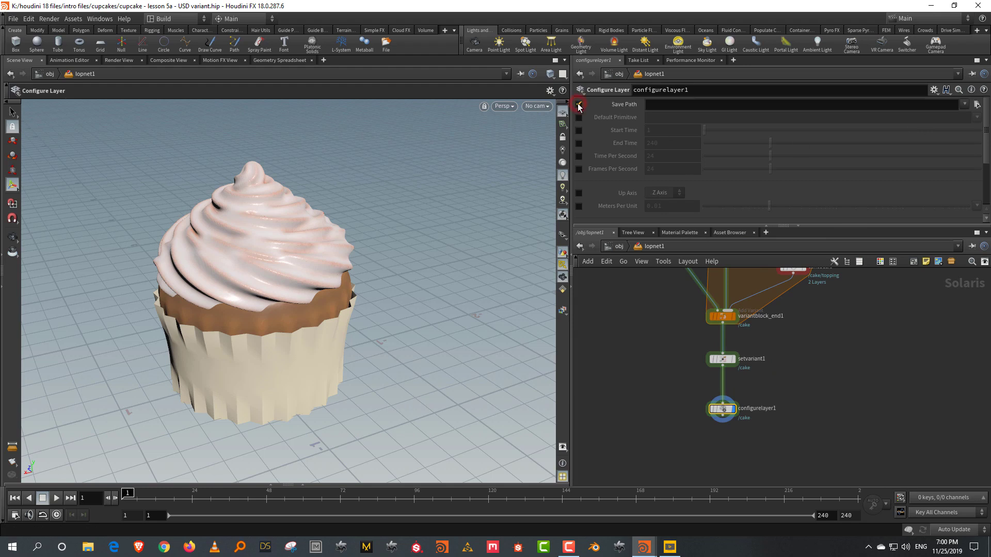
left_click(579, 117)
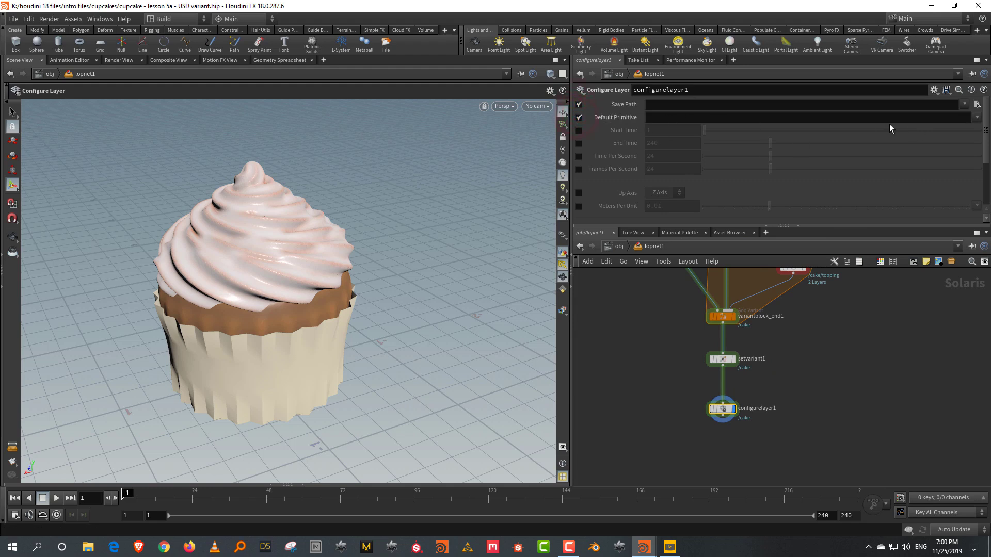
left_click(977, 118)
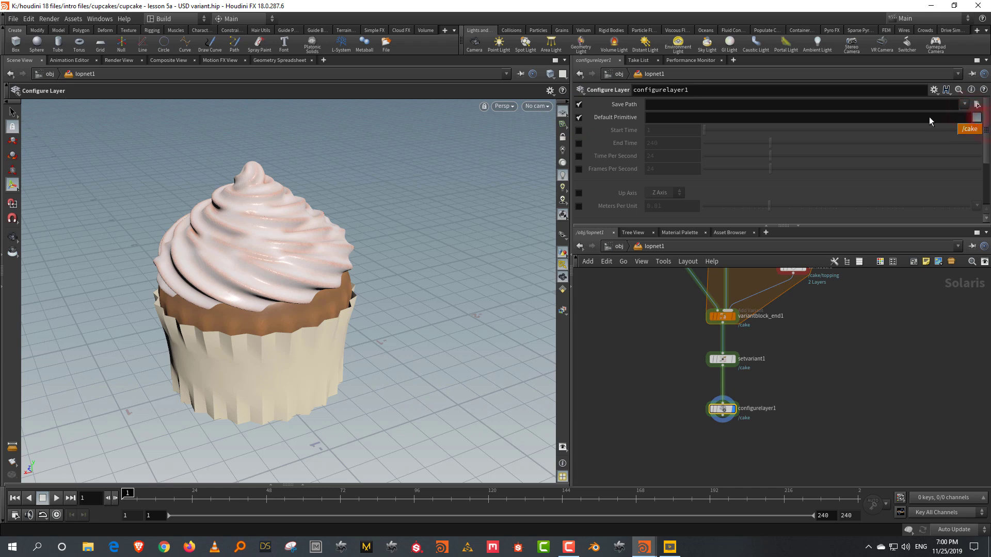
left_click(969, 130)
left_click(676, 105)
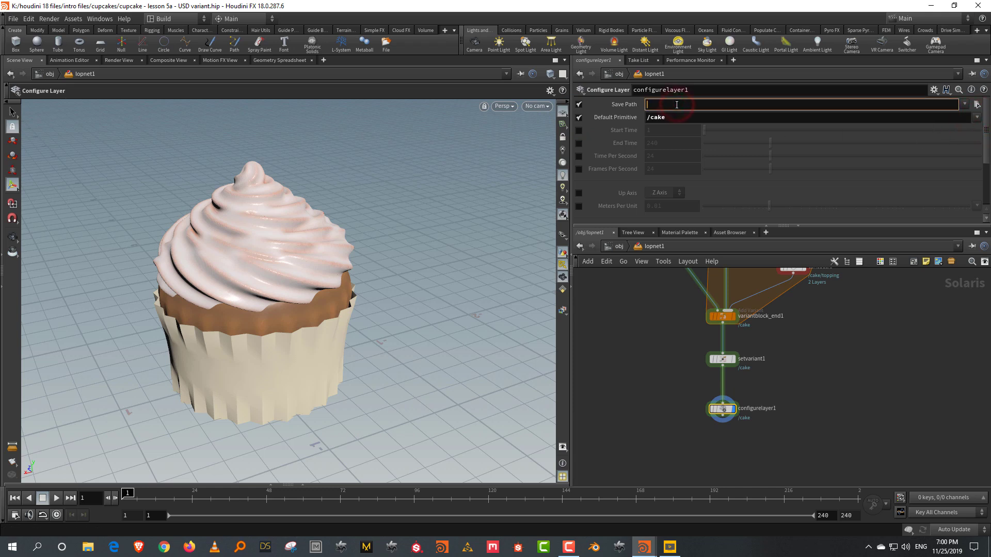
type("$HIP/geo/caketopping.usd")
key("BackSpace")
key("BackSpace")
key("BackSpace")
key("BackSpace")
key("BackSpace")
key("BackSpace")
key("BackSpace")
key("Return")
Step: Add a USD ROP node connected below configurelayer1
scroll(768, 354, "down", 1)
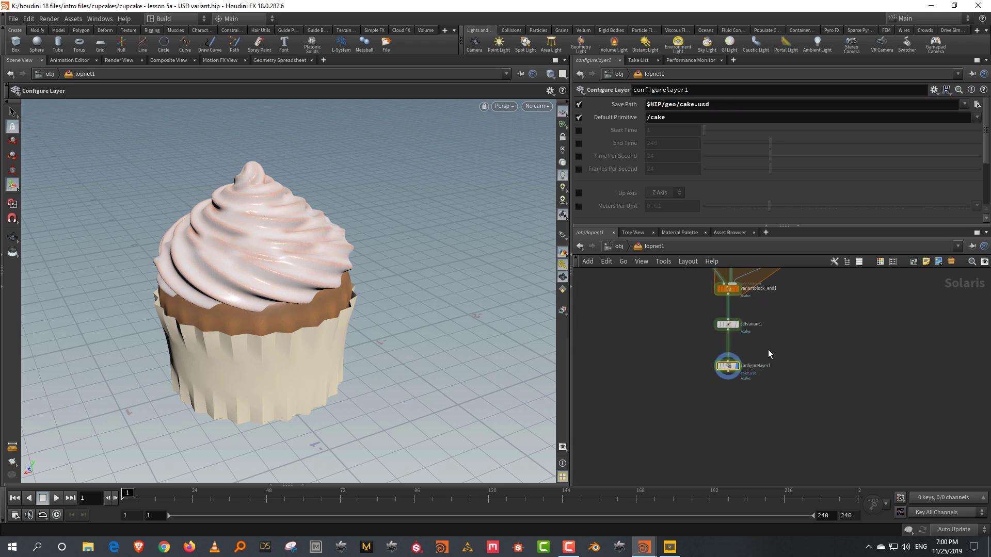
scroll(725, 405, "up", 2)
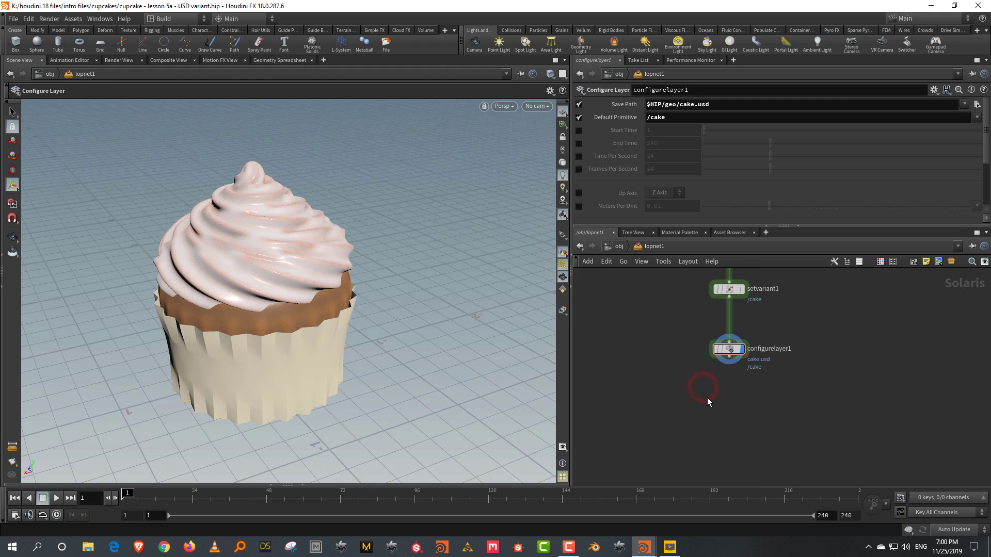
key("Tab")
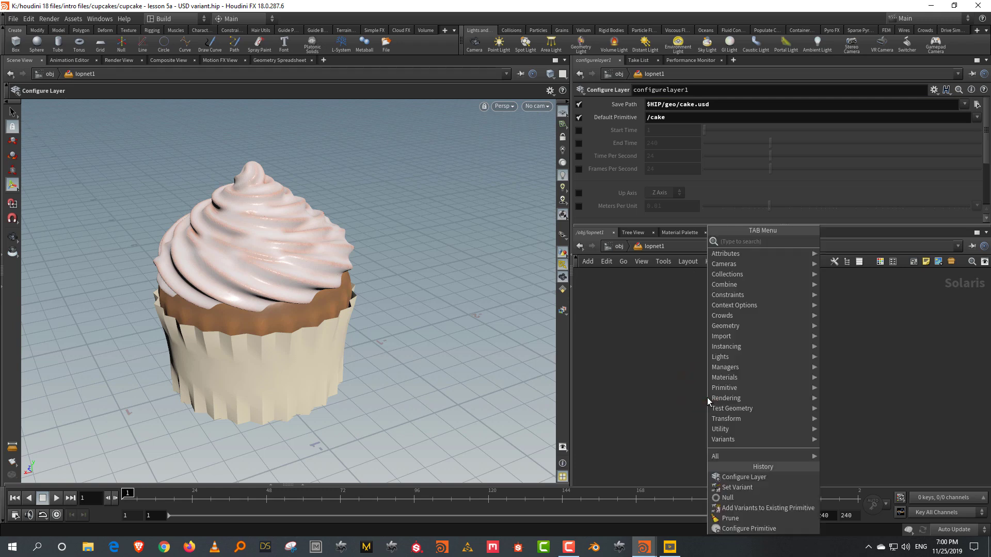
type("usd")
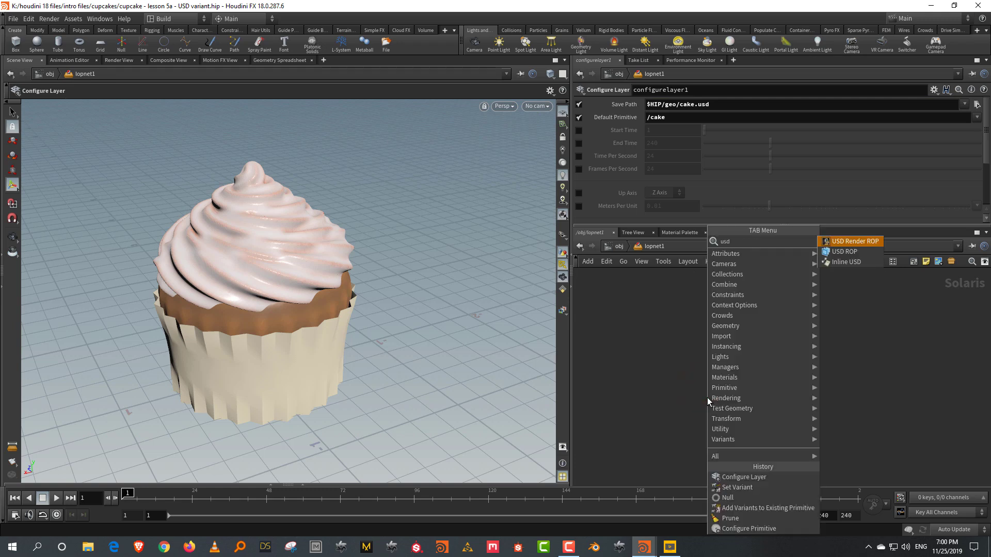
left_click(869, 251)
left_click(729, 414)
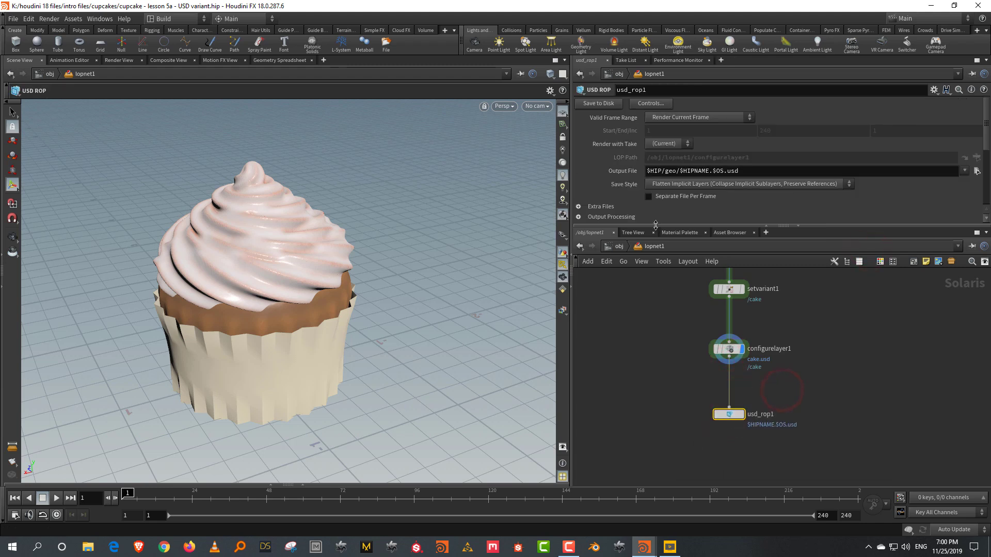
Step: Enlarge the parameter area, set the USD ROP's Output File to $HIP/cakeasset.usd, and save the USD to disk
left_click_drag(653, 226, 654, 292)
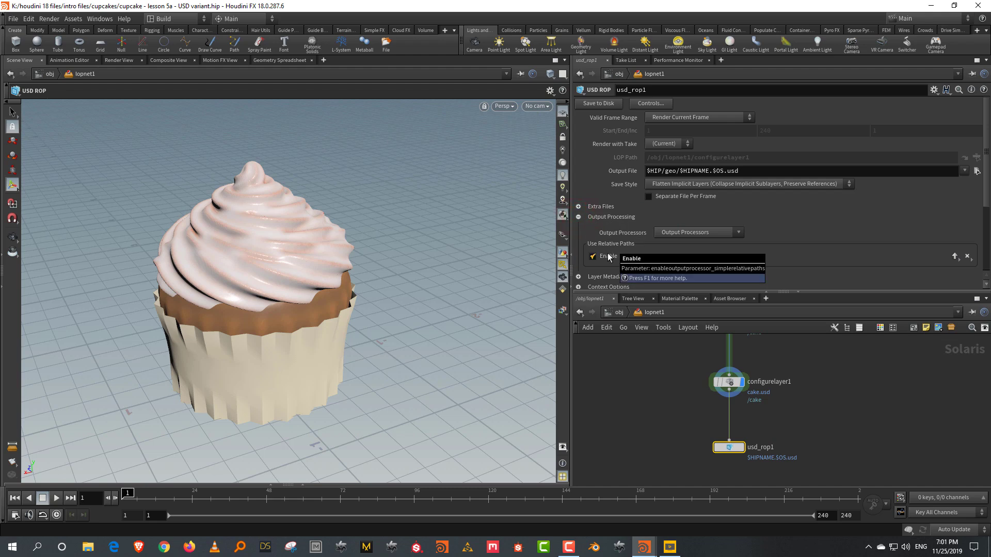
left_click(579, 218)
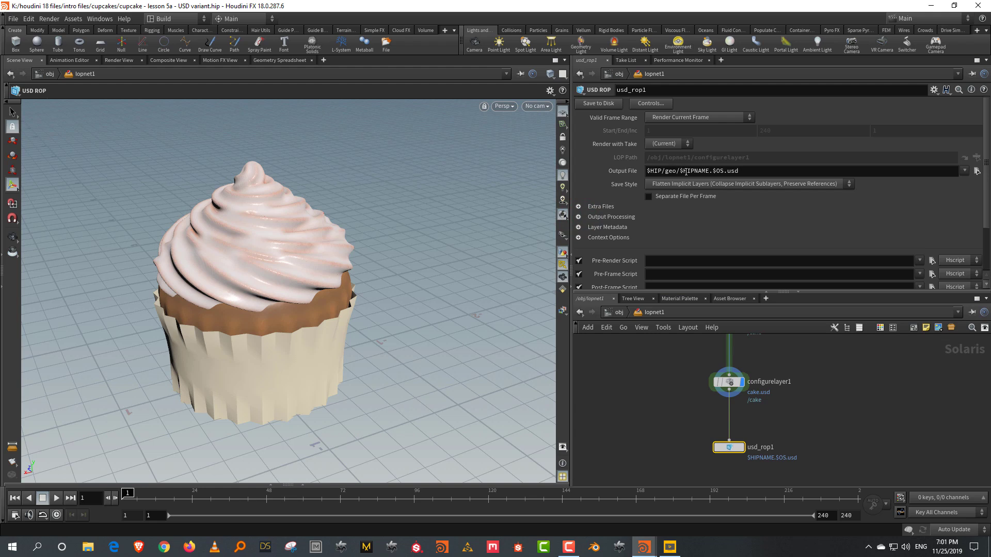
left_click_drag(666, 171, 826, 169)
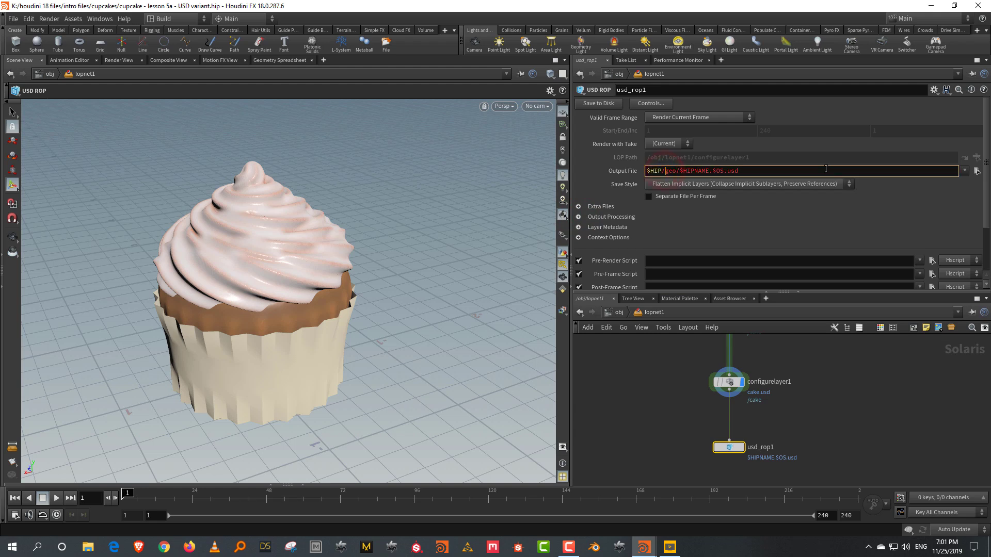
key("Delete")
key("Delete")
key("Delete")
key("Delete")
key("Delete")
key("Delete")
key("Delete")
key("Delete")
key("Delete")
key("Delete")
key("Delete")
key("Delete")
key("Delete")
key("Delete")
key("Delete")
key("Delete")
type("cakeasset")
key("Return")
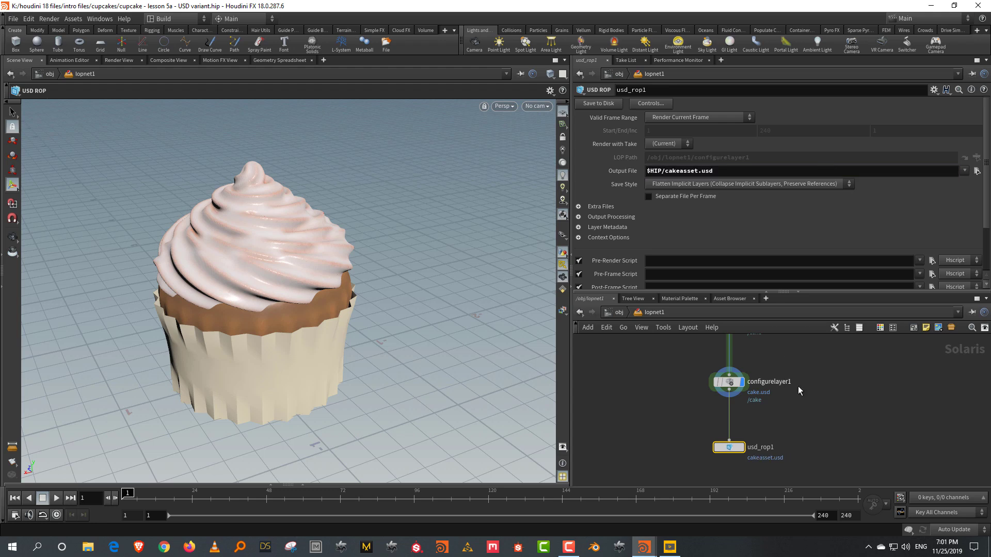
left_click(598, 104)
Step: Add an unconnected Reference node in the empty space beside the cupcake's variant network
left_click(848, 393)
middle_click_drag(862, 390, 803, 440)
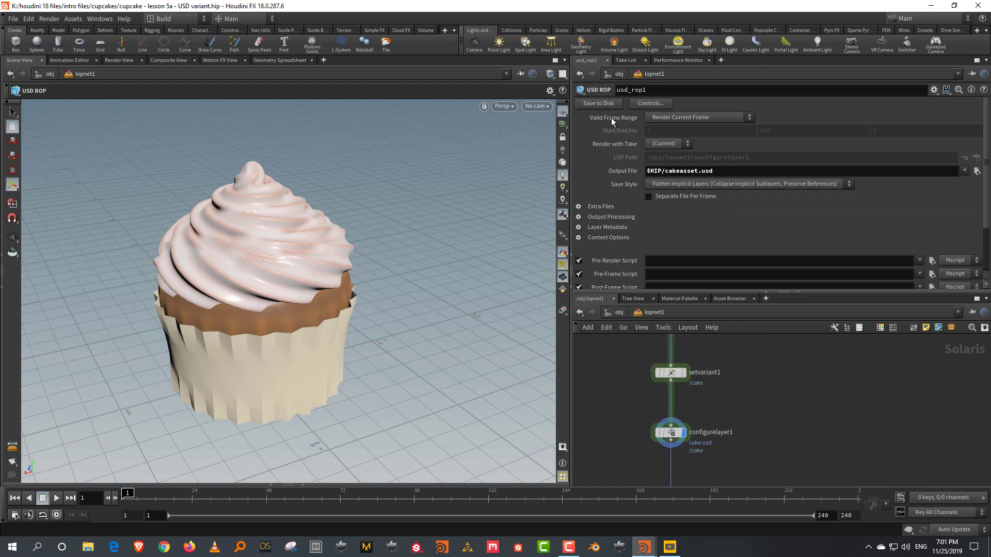
middle_click_drag(826, 372, 780, 394)
key("Tab")
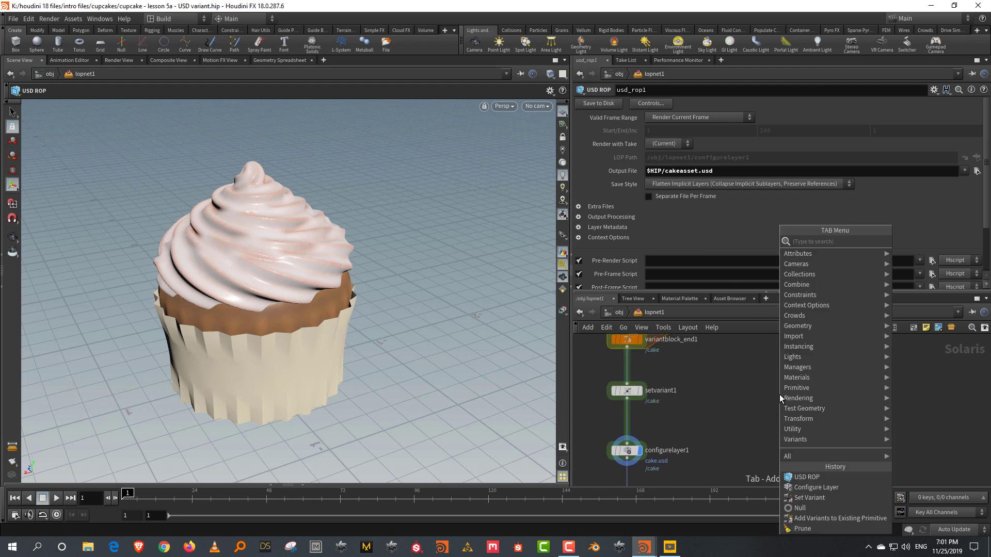
type("refer")
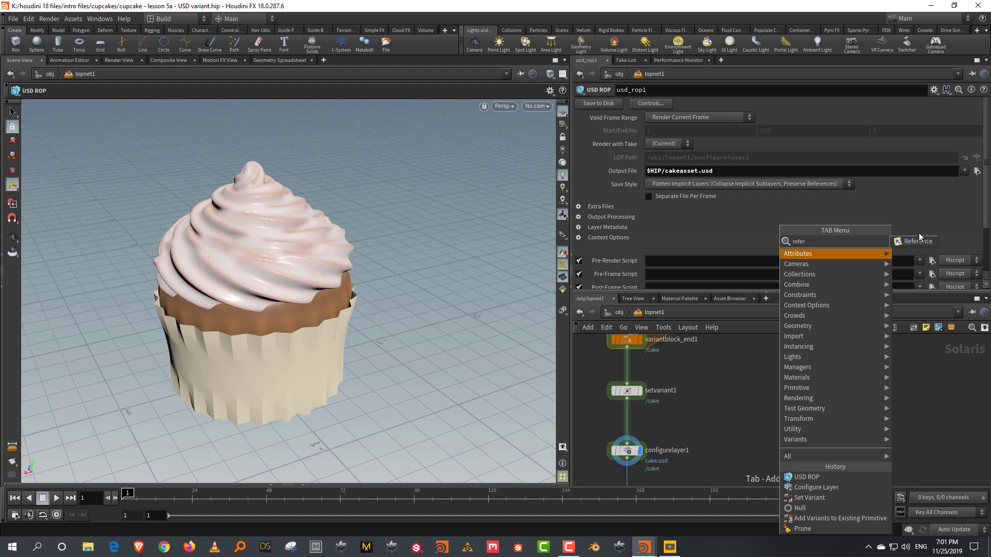
left_click(918, 241)
left_click(850, 378)
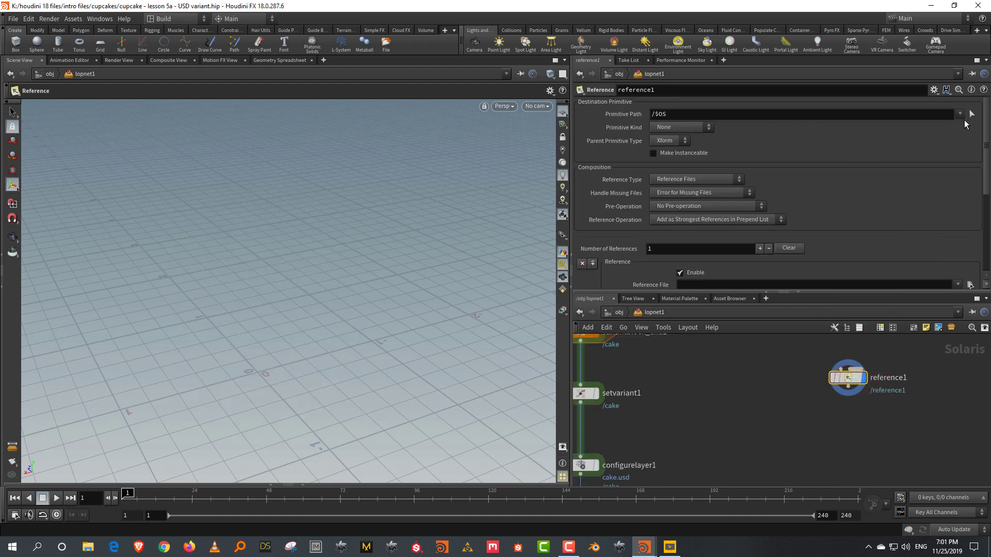
Step: Load cakeasset.usd from the $HIP folder as the Reference node's Reference File
scroll(930, 240, "down", 2)
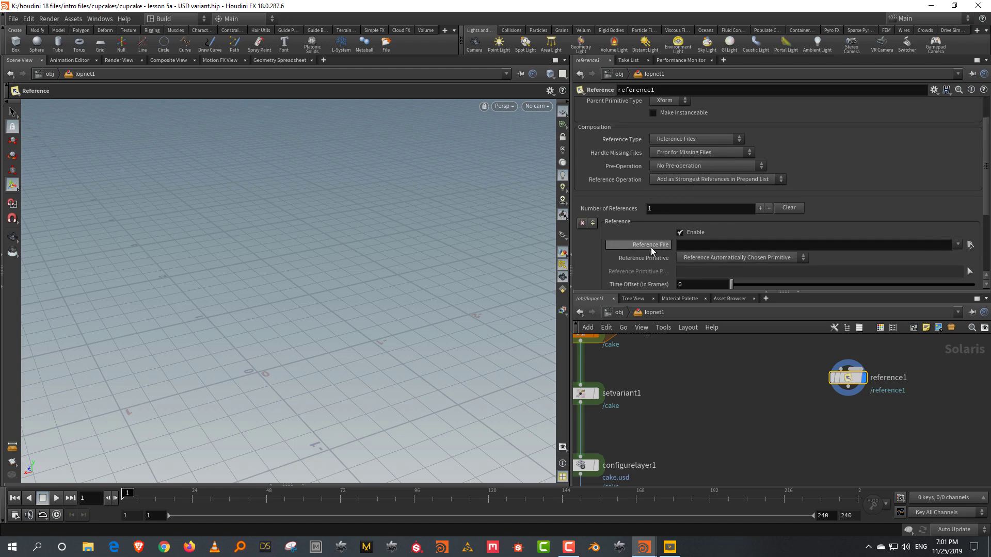
left_click(969, 246)
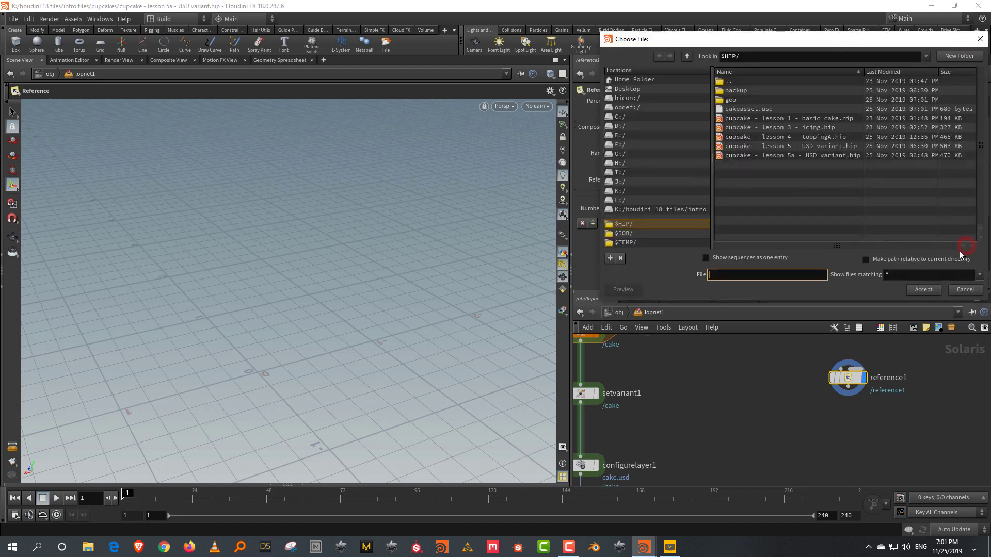
left_click(760, 109)
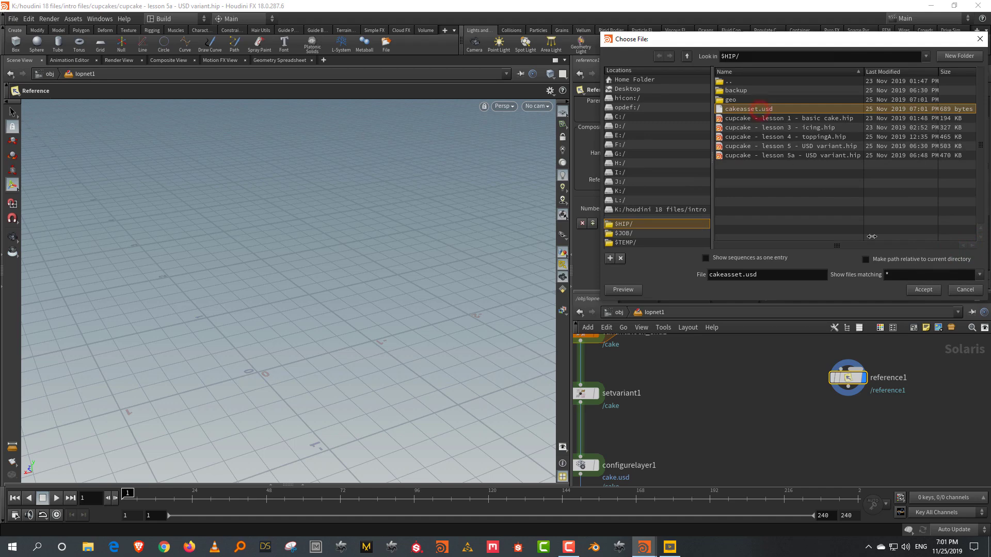
left_click(923, 290)
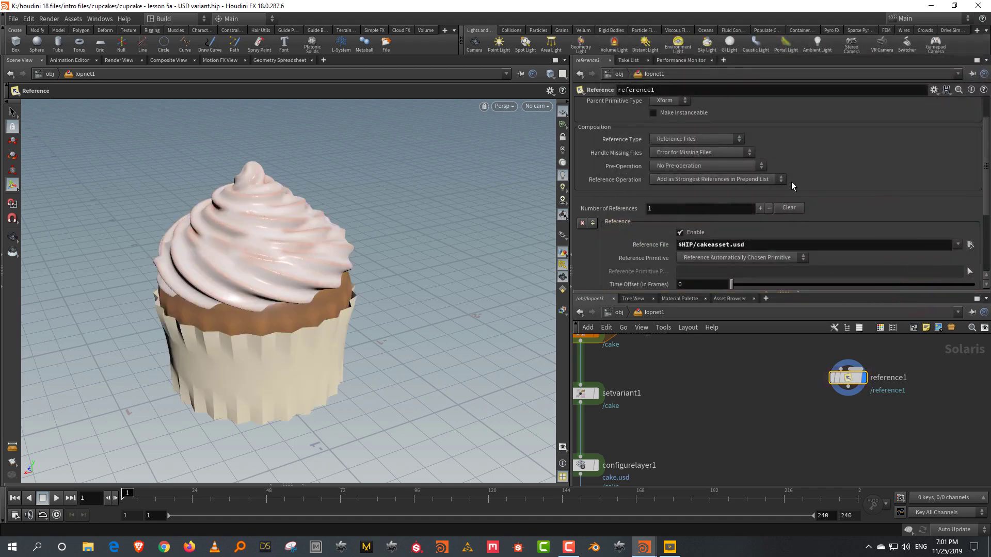
Step: Set the Reference node's destination Primitive Path to /cake
left_click(853, 157)
left_click_drag(987, 171, 986, 126)
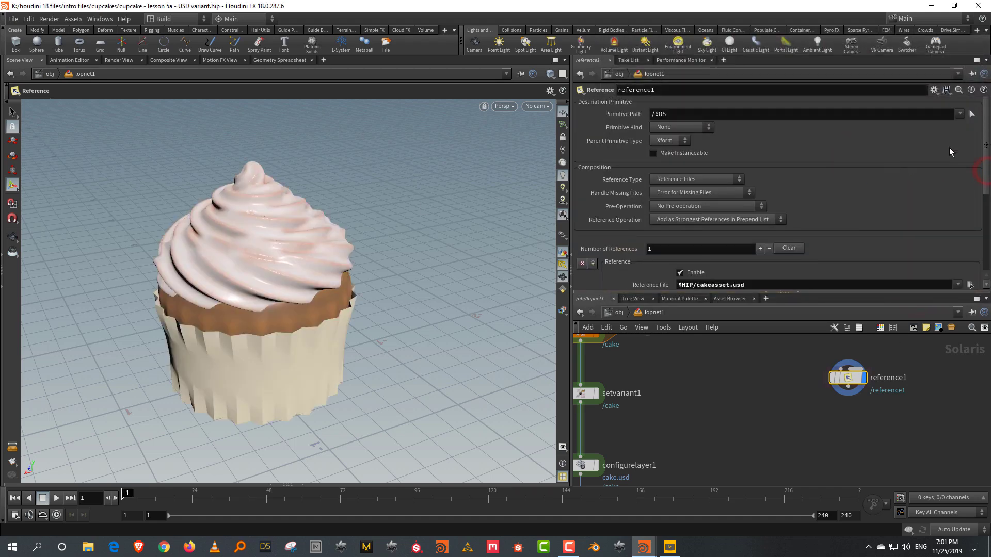
left_click_drag(654, 114, 697, 115)
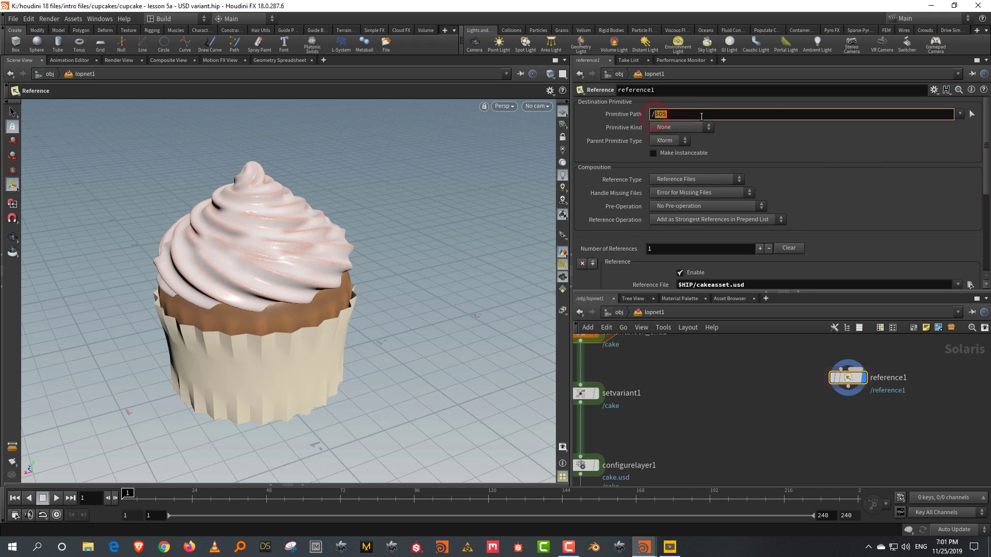
type("cake")
key("Return")
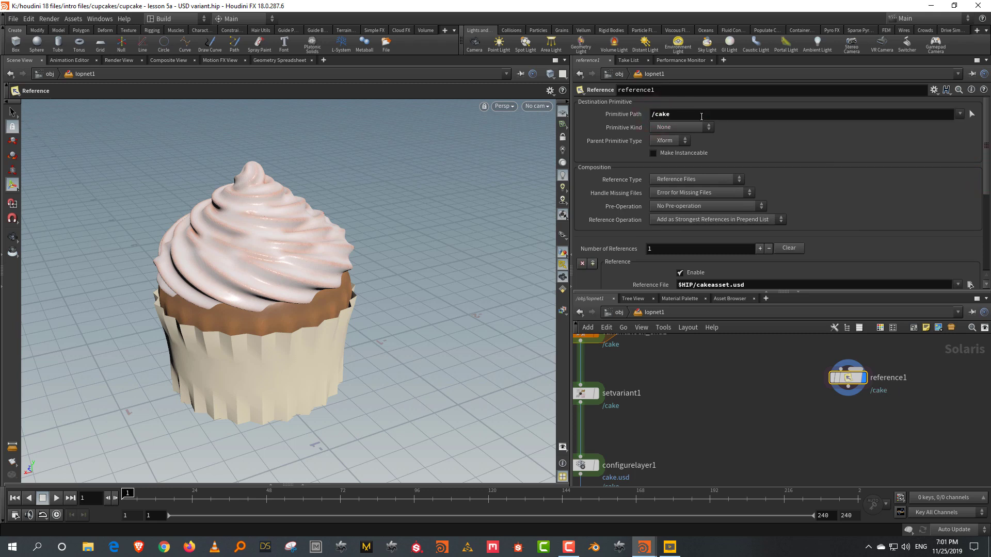
Step: Reveal the scene graph tree below the 3D view and expand the basic and topping primitives under cake
left_click(303, 485)
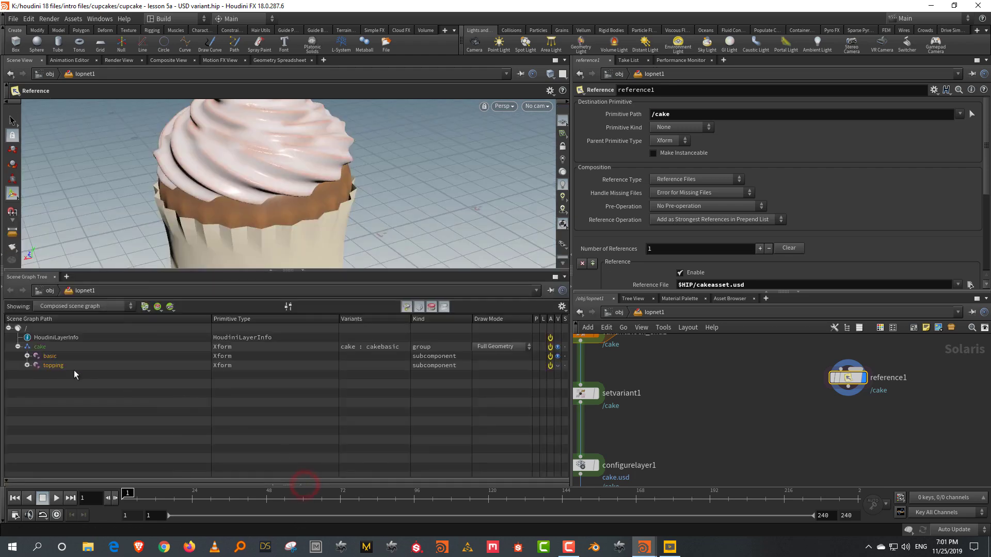
left_click(27, 366)
left_click(27, 356)
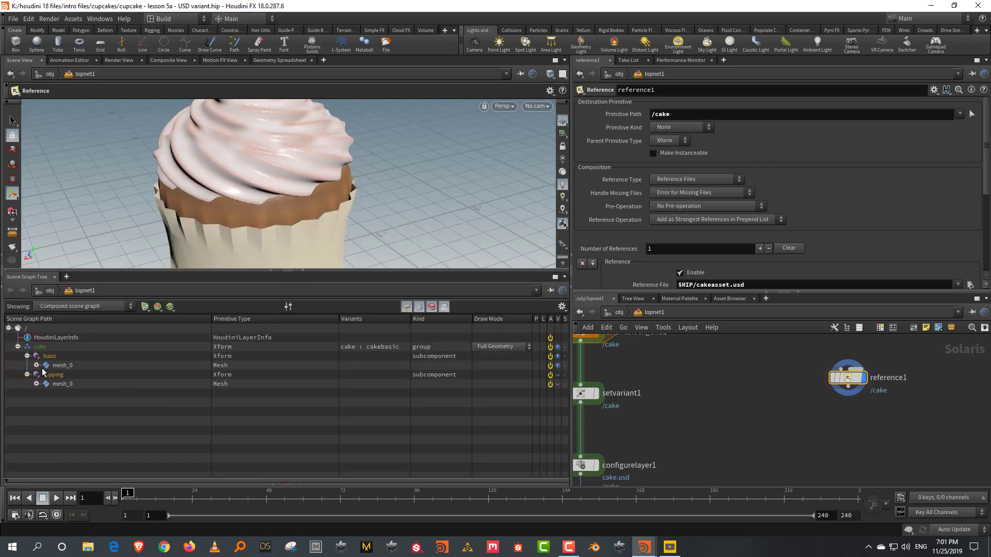
Step: Add a Set Variant node below the Reference node, wire the Reference into it, and display it
key("Tab")
type("setva")
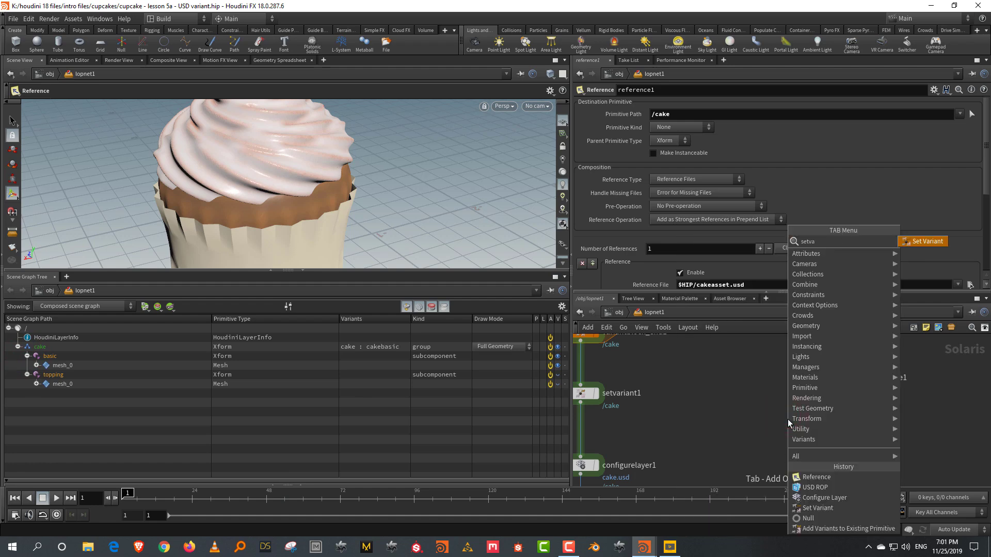
left_click(909, 242)
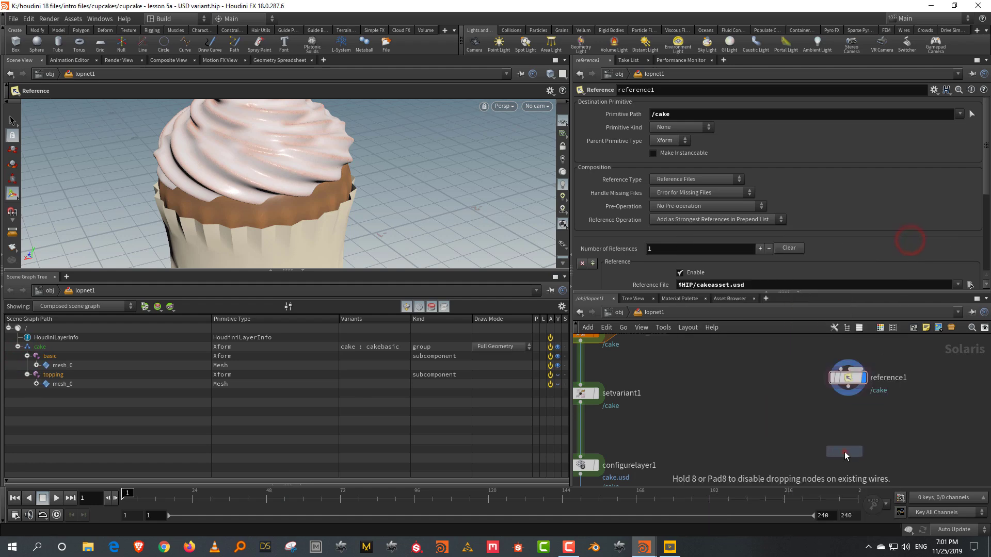
left_click(844, 451)
mouse_move(848, 387)
left_mouse_down()
mouse_move(845, 442)
mouse_move(851, 434)
left_mouse_up()
left_click(859, 452)
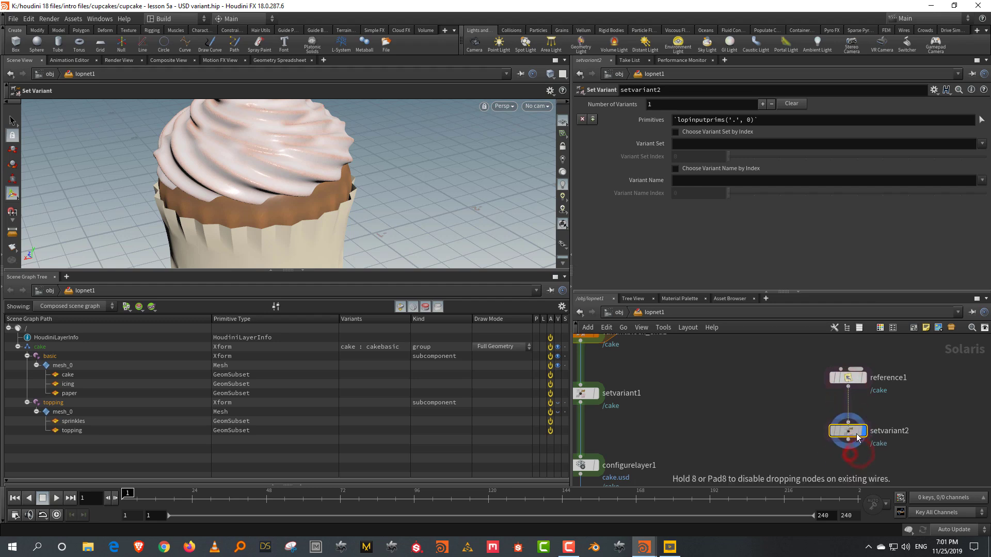
left_click_drag(898, 407, 819, 425)
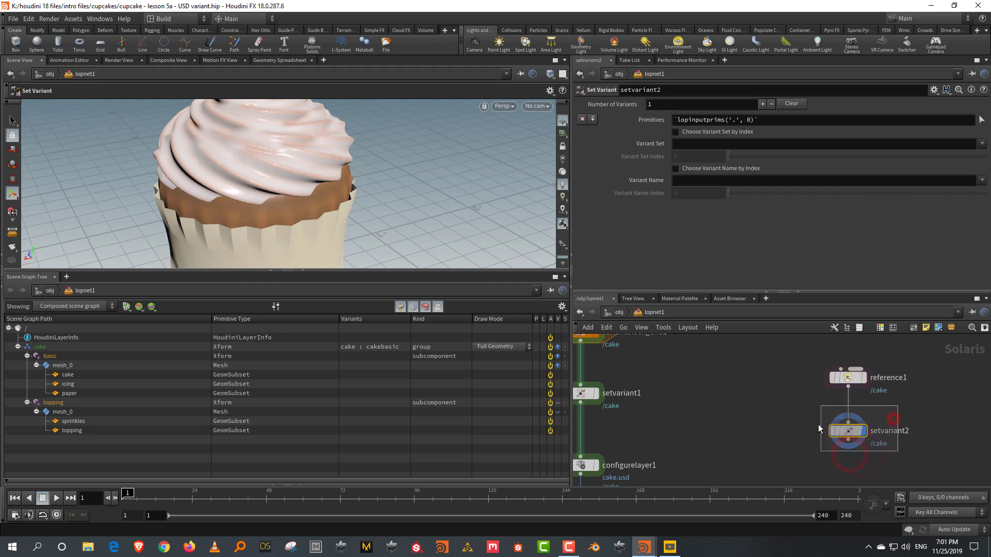
Step: Set the new Set Variant node's Variant Set to cake and its Variant Name to cakefull
left_click(982, 143)
left_click(976, 155)
left_click(981, 181)
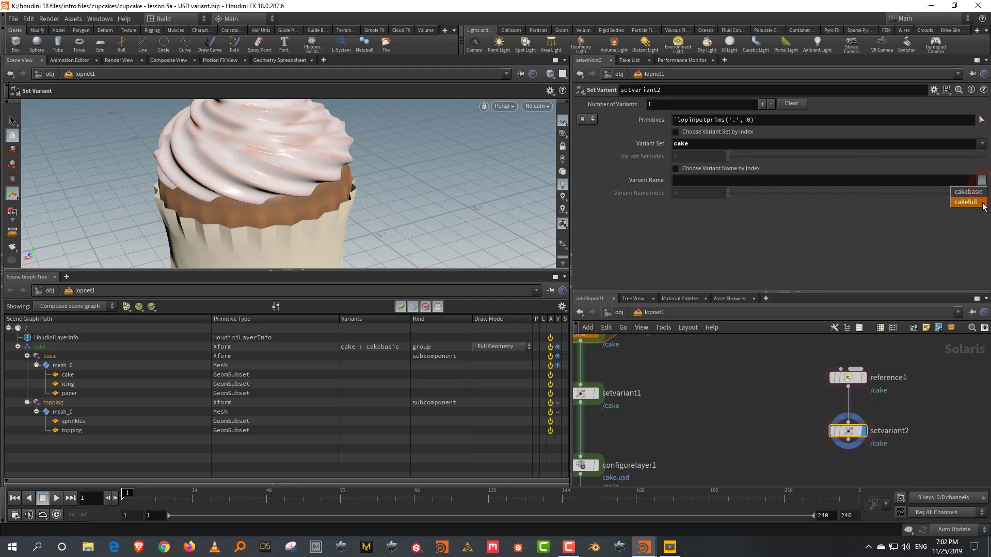
left_click(971, 204)
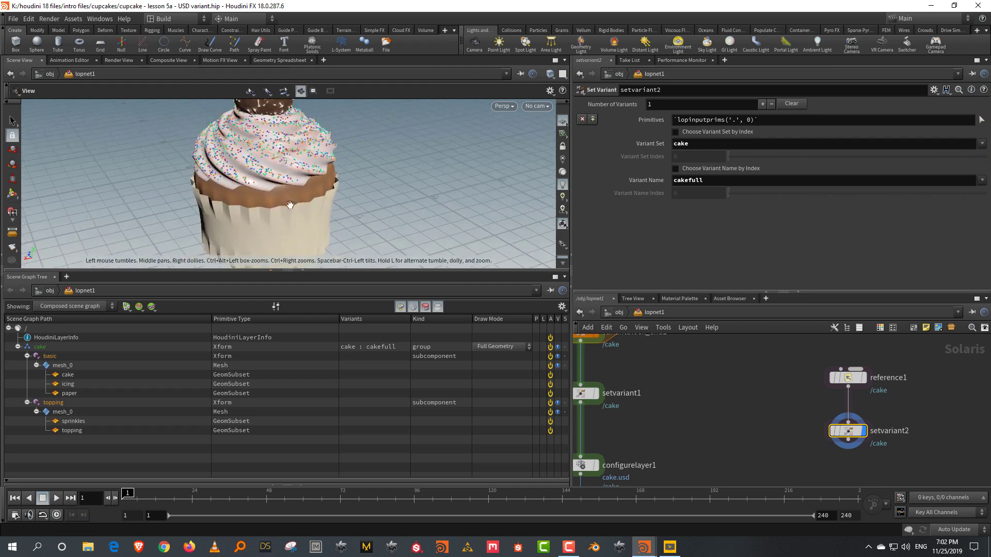
Step: Test the referenced asset's variants by switching the Variant Name to cakebasic and back to cakefull
left_click(981, 180)
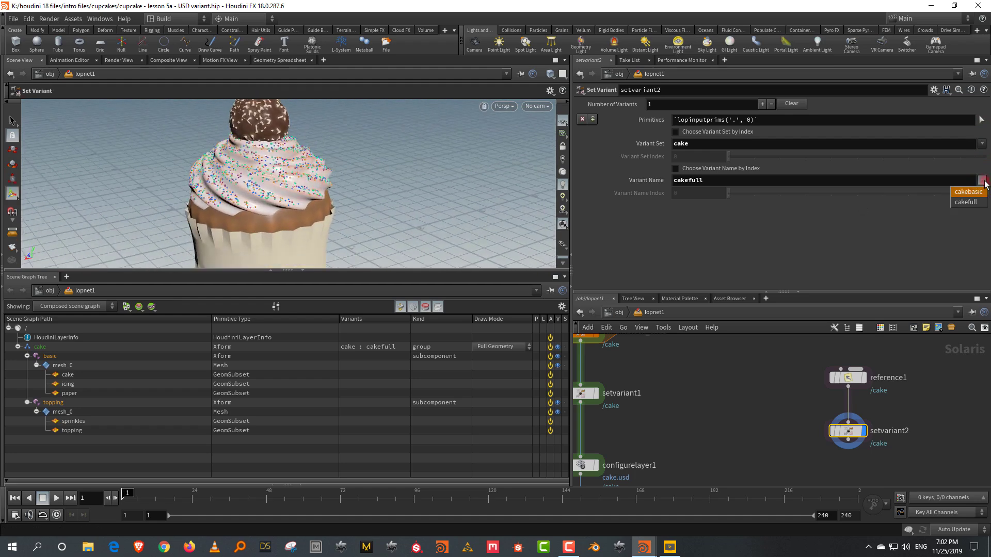
left_click(980, 190)
left_click(982, 181)
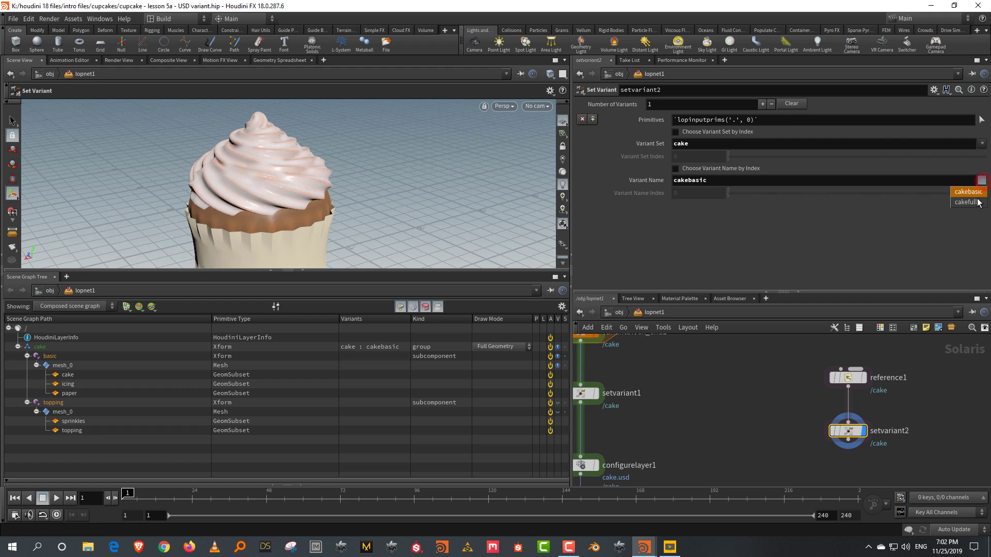
left_click(980, 200)
Step: Enlarge the network area and delete the Reference node together with the Set Variant node attached to it
left_click_drag(718, 291, 719, 242)
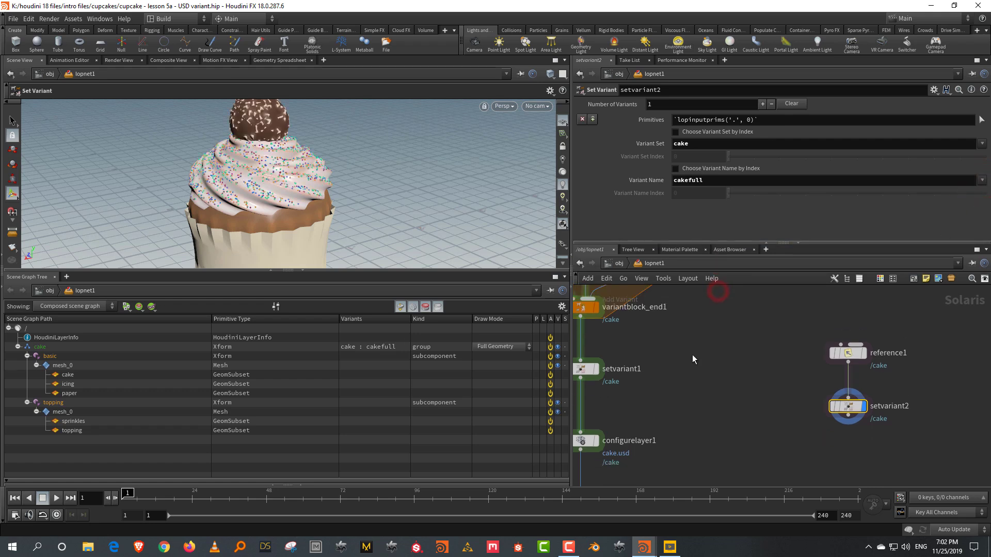
middle_click_drag(712, 356, 807, 361)
left_click_drag(825, 341, 617, 422)
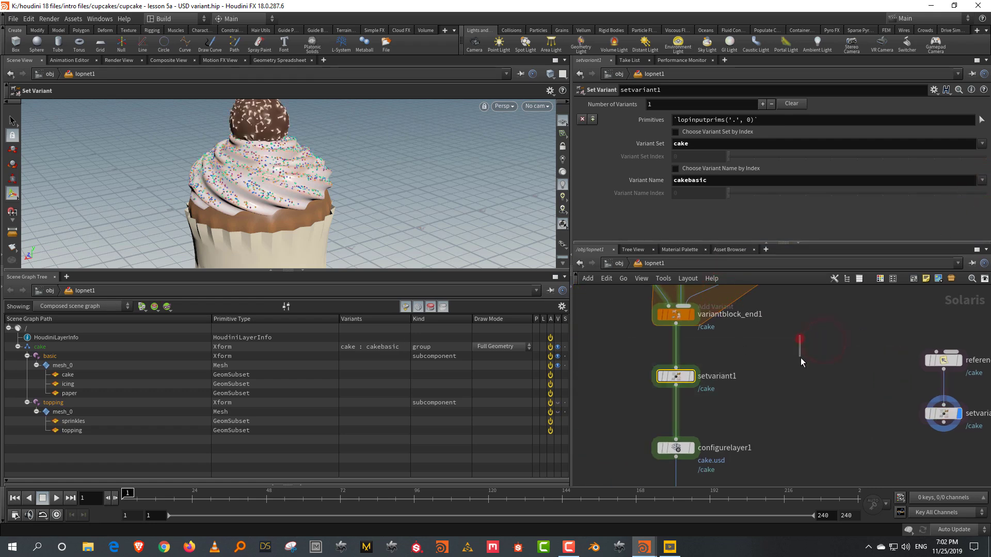
left_click_drag(800, 358, 872, 343)
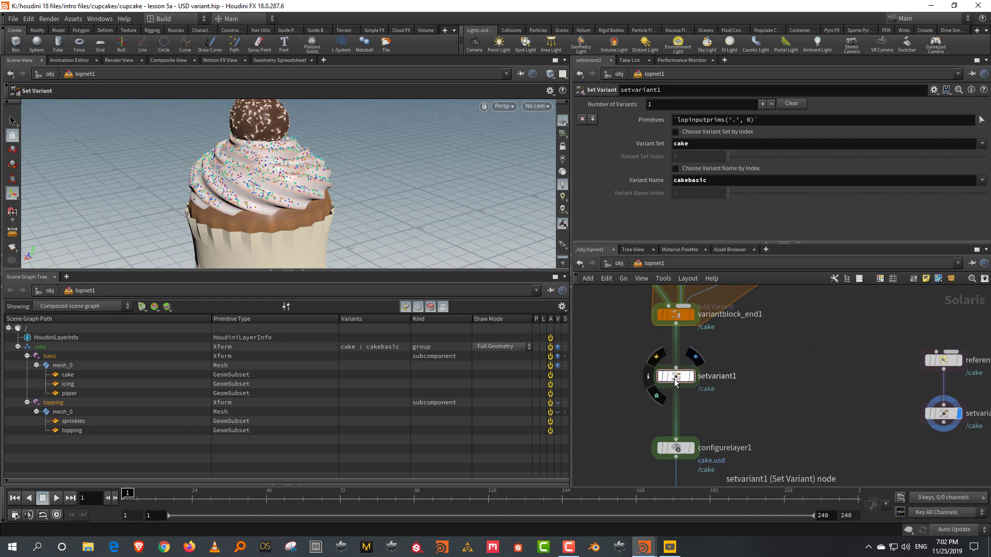
left_click_drag(879, 383, 968, 432)
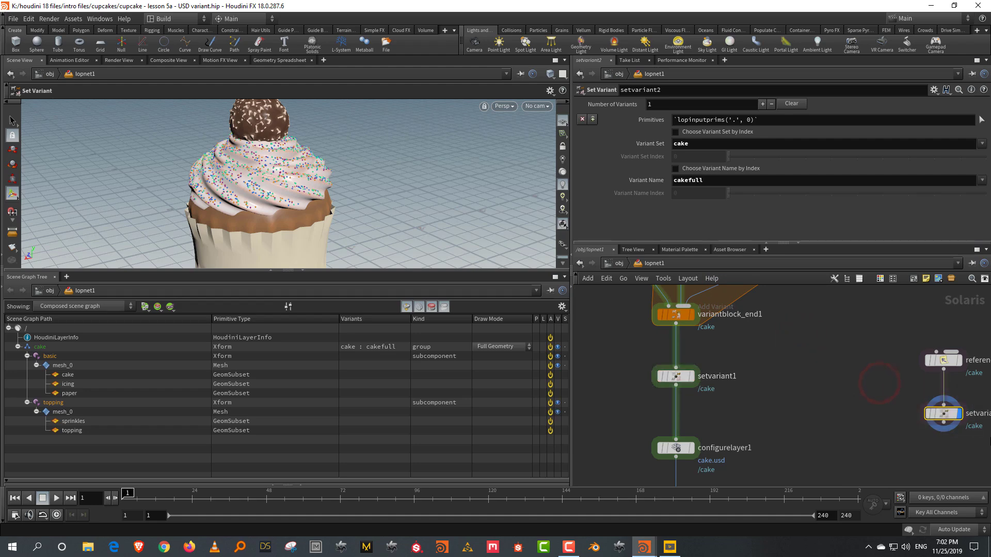
key("Delete")
Step: Set the Variant Name of setvariant1 in the asset's network to cakefull and save the USD ROP's file to disk again
left_click(676, 377)
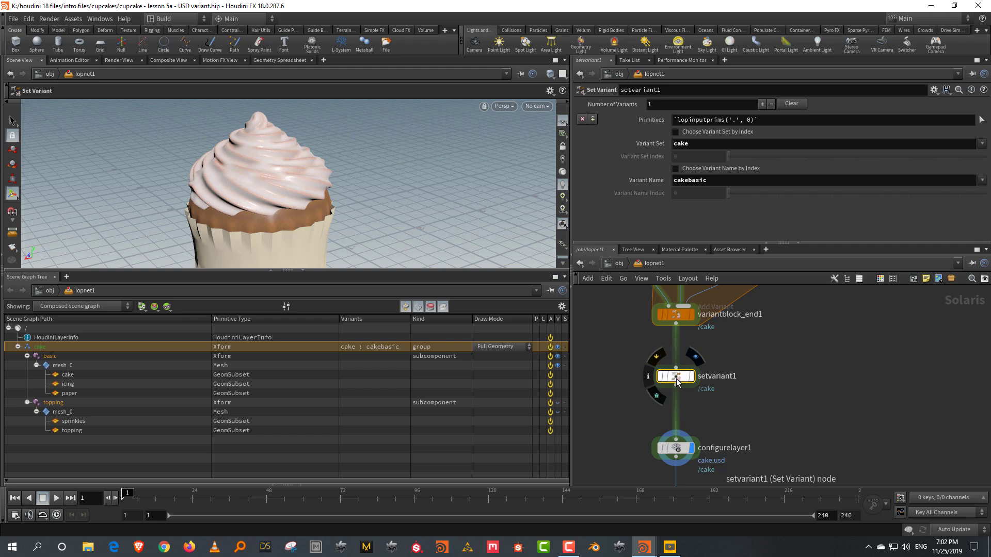
left_click_drag(724, 357, 643, 396)
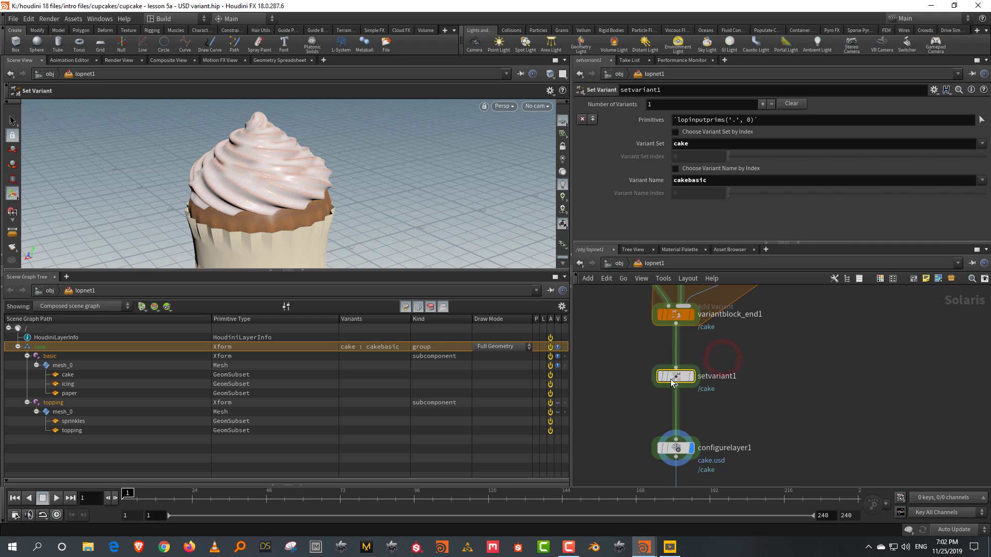
left_click(760, 358)
left_click(982, 180)
left_click(976, 202)
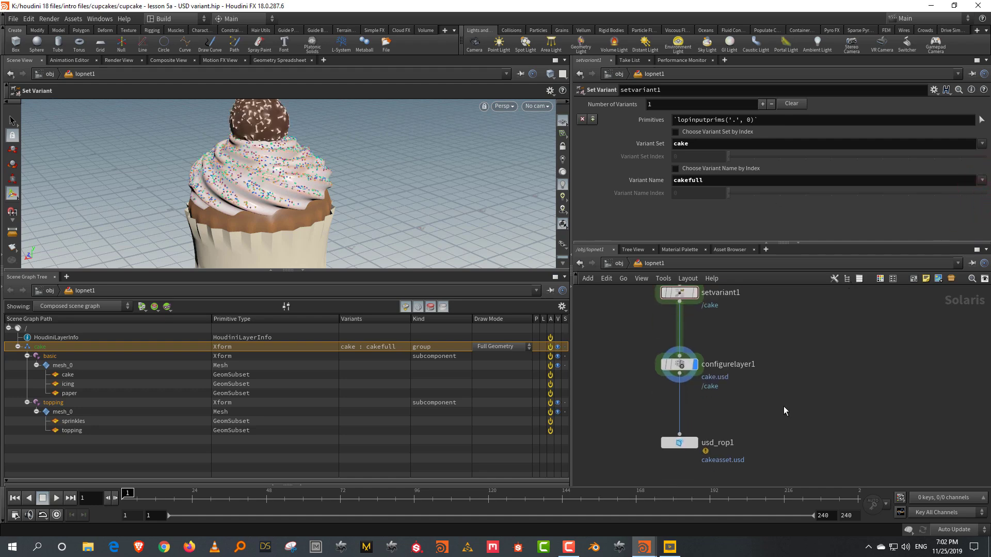
left_click_drag(779, 410, 637, 464)
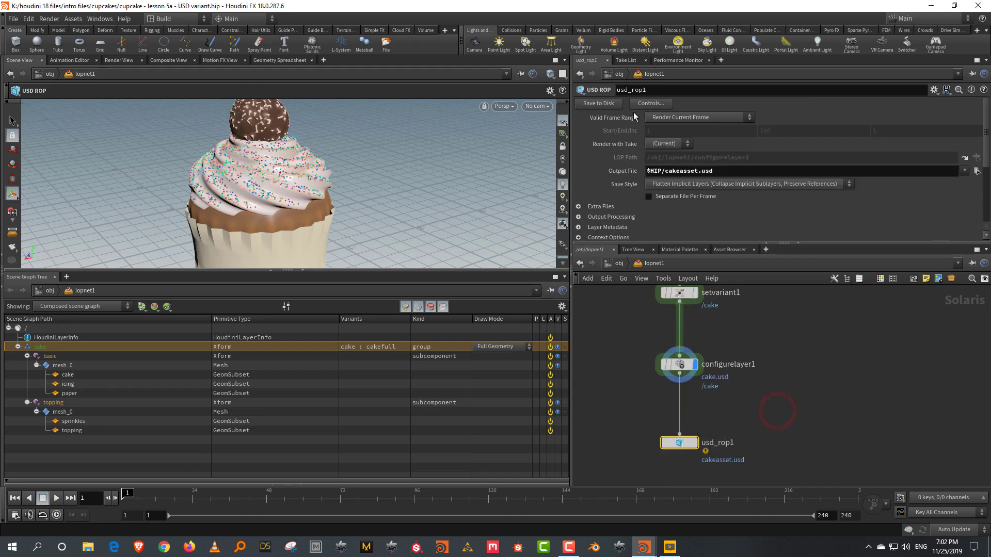
left_click(607, 104)
Step: Add an unconnected Reference node beside the asset network and load cakeasset.usd from $HIP as its Reference File
left_click(813, 390)
key("Tab")
left_click(951, 240)
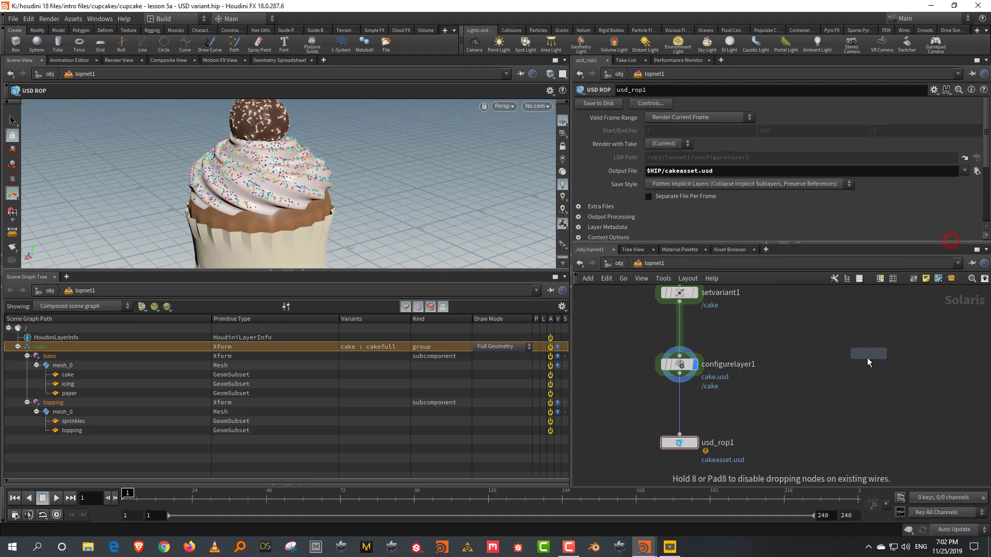
left_click(867, 357)
scroll(936, 178, "down", 5)
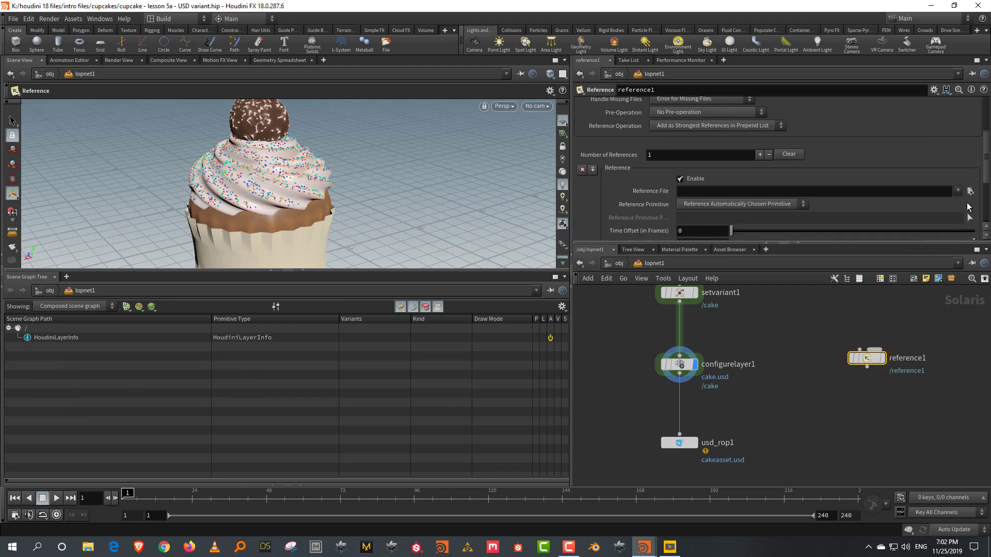
left_click(970, 191)
left_click(759, 110)
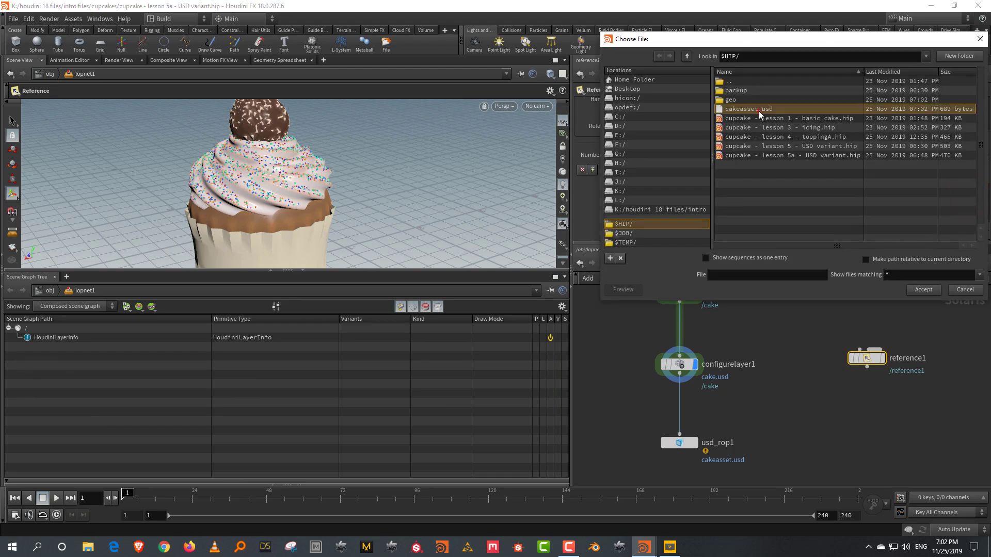
left_click(924, 289)
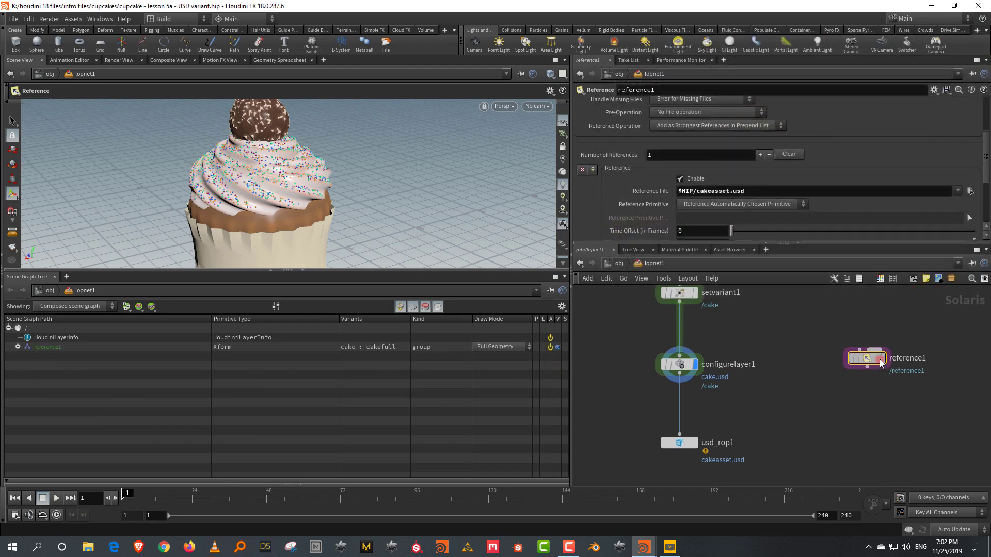
Step: Display the new Reference node and set its destination Primitive Path to /cake
left_click(880, 362)
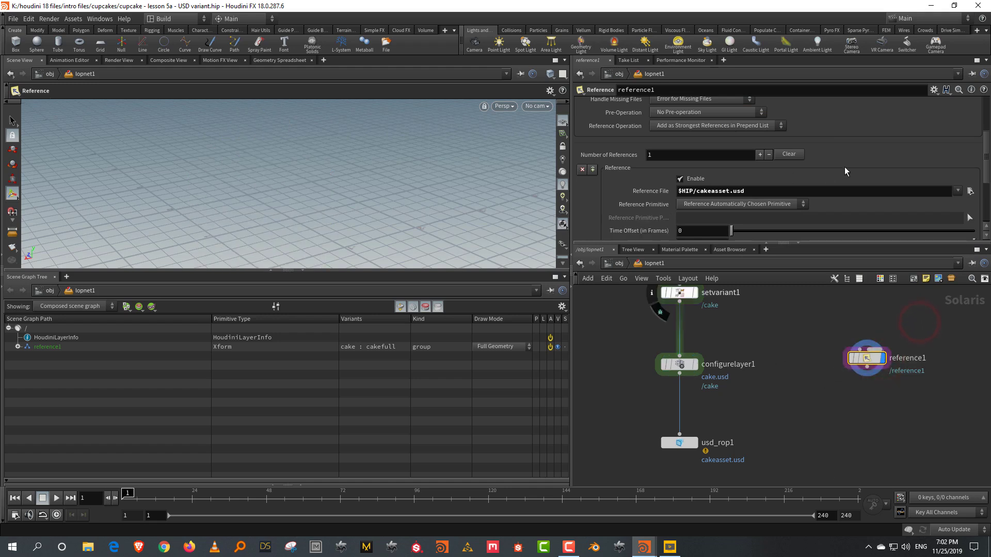
scroll(845, 171, "up", 6)
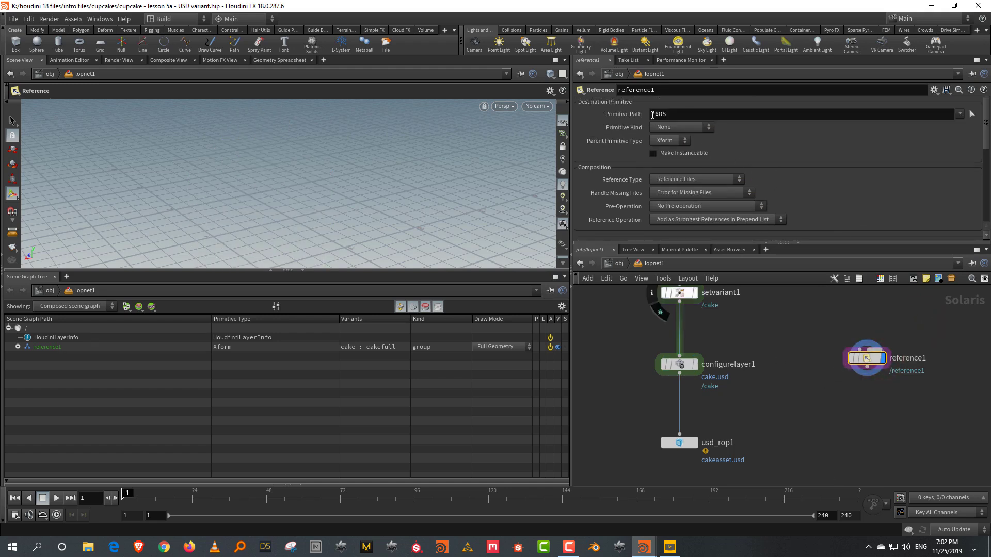
double_click(655, 114)
type("/cake")
key("Return")
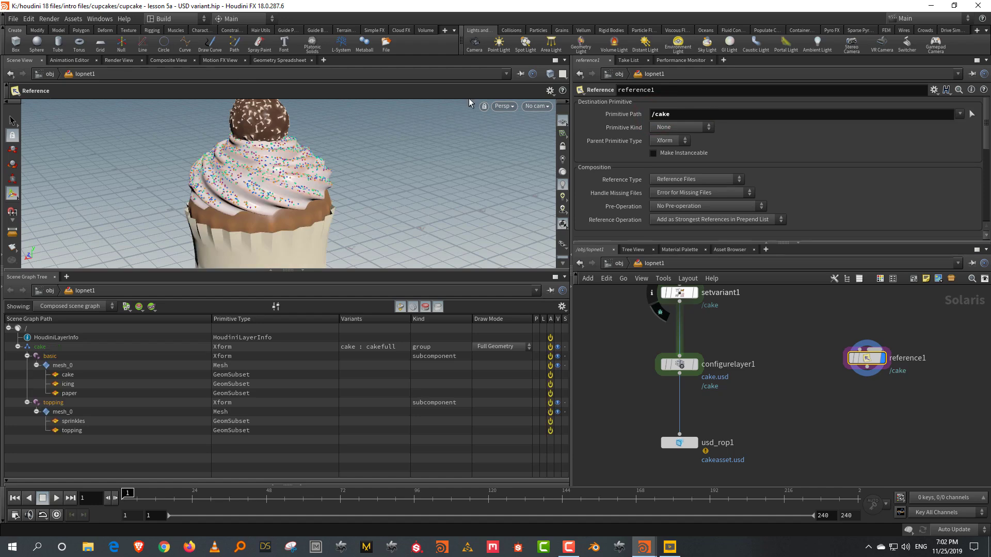
key("Escape")
left_click_drag(347, 183, 282, 130)
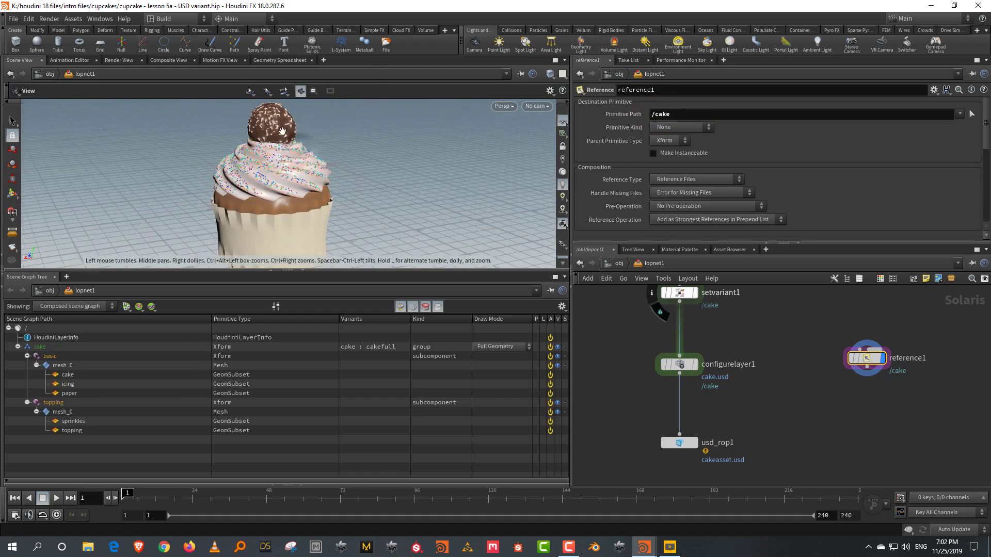
Step: Add a Set Variant node under the new Reference node, connect the two, and display the Set Variant node
key("Tab")
type("se")
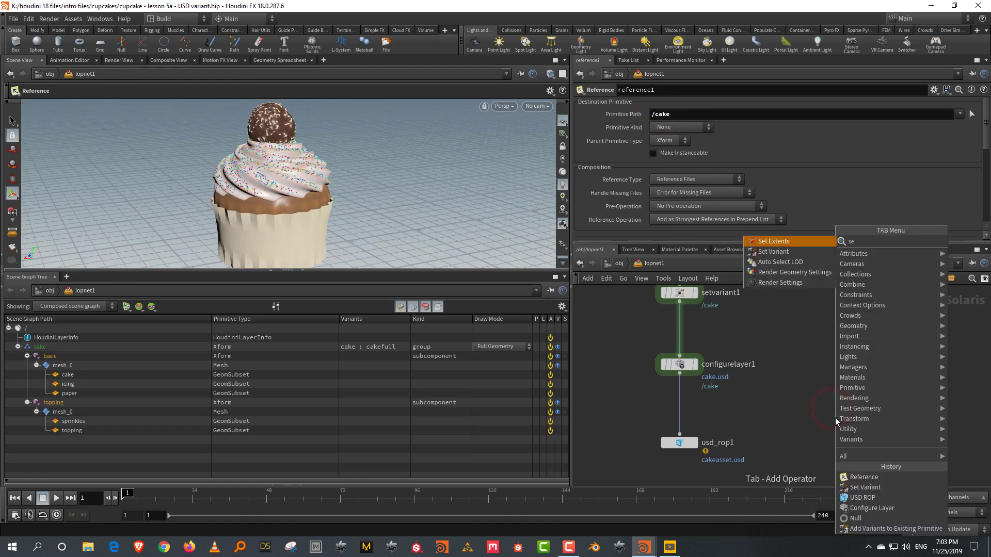
left_click(796, 254)
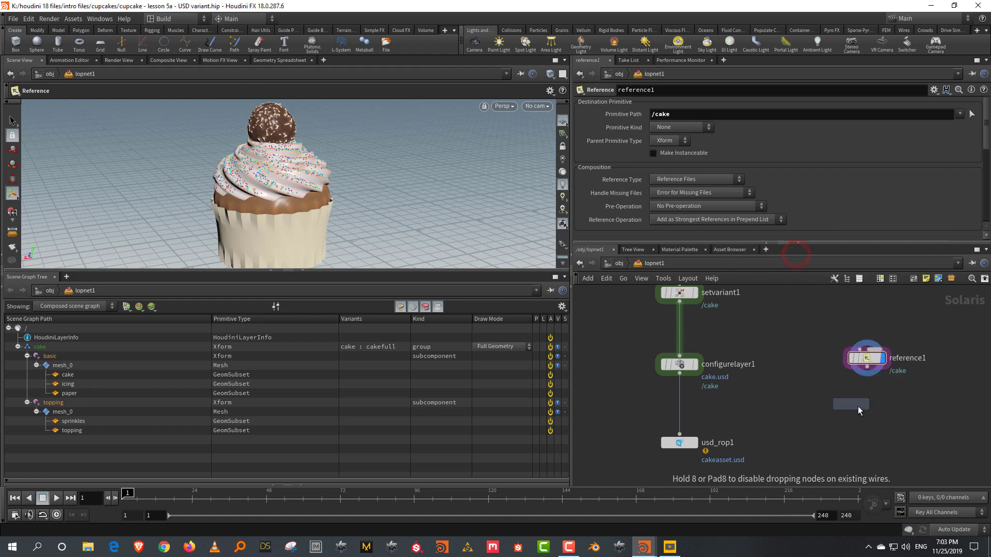
left_click(866, 407)
left_click_drag(867, 367, 868, 397)
left_click(882, 406)
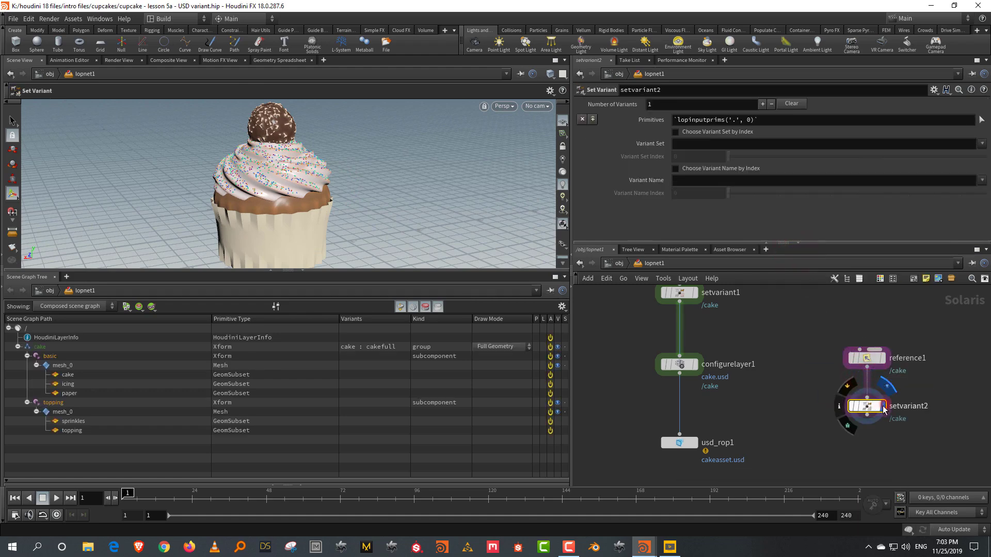
Step: Set the Variant Set of setvariant2 to cake and its Variant Name to cakebasic
left_click(982, 143)
left_click(977, 154)
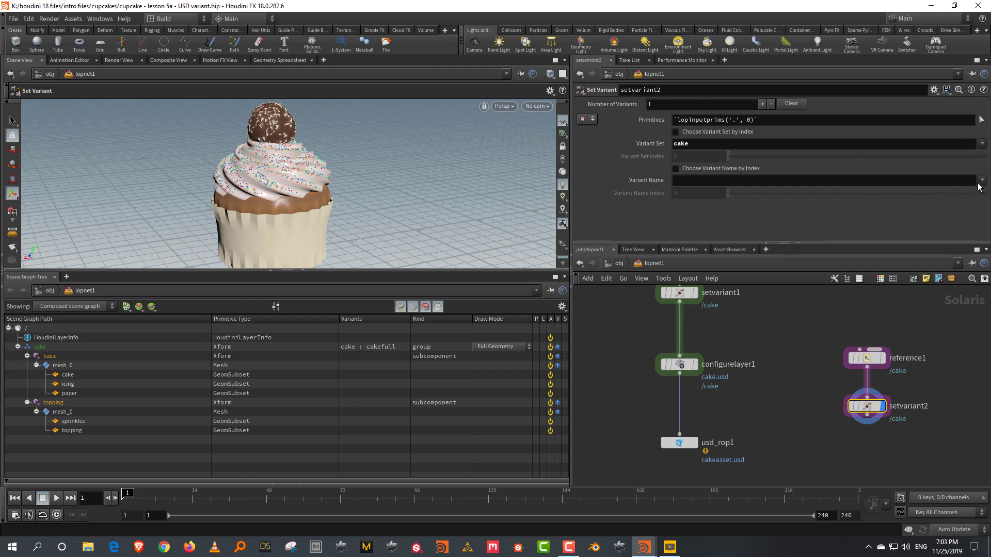
left_click(982, 181)
left_click(975, 192)
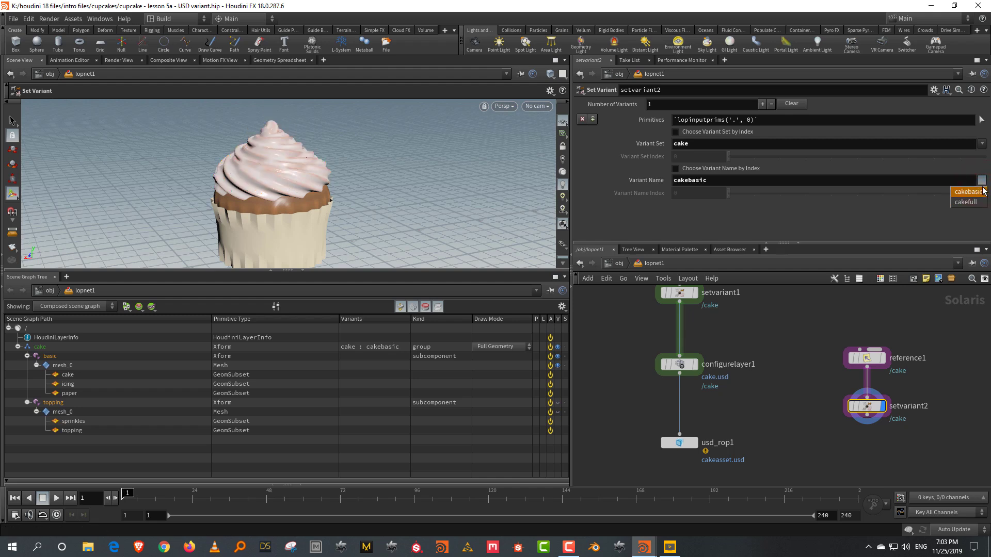
Step: Duplicate the Set Variant node with its Reference input, place the copy beside the original, and display the original
key("ctrl+v")
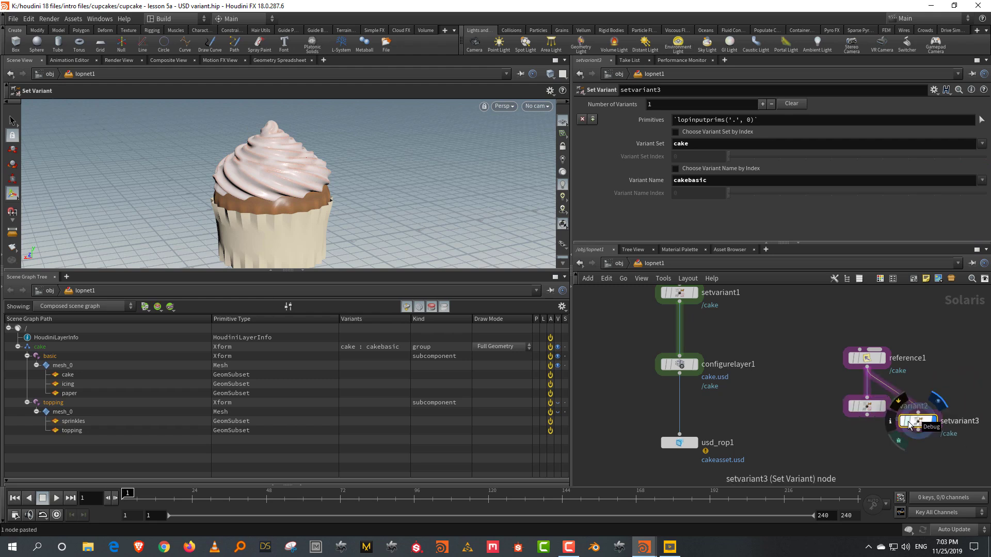
left_click(963, 407)
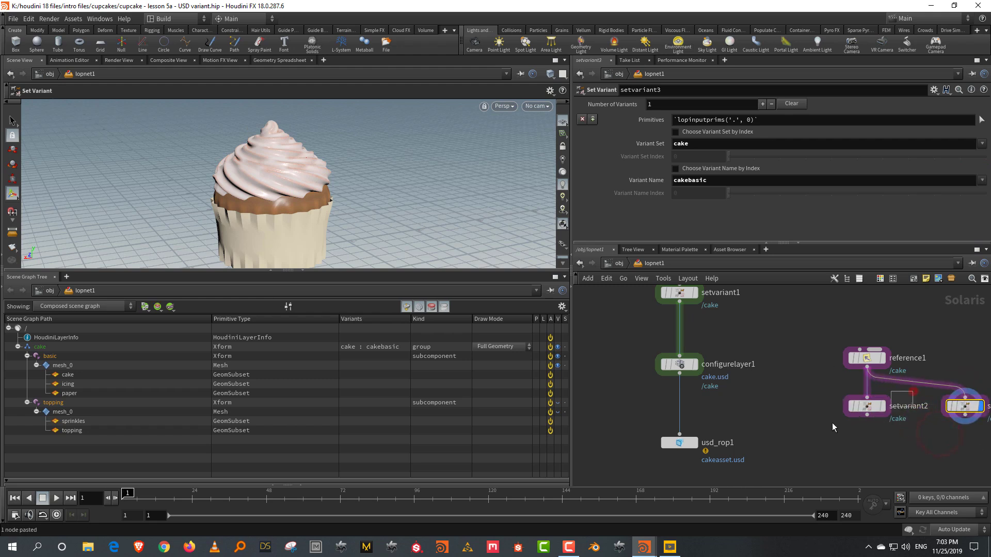
left_click(883, 407)
middle_click_drag(883, 408, 778, 415)
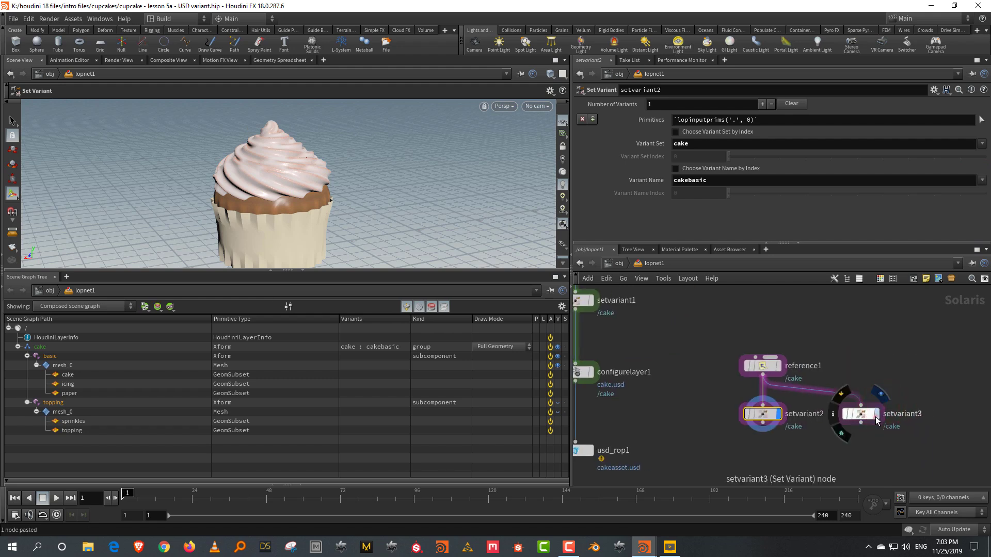
Step: Display the duplicated Set Variant node and set its Variant Name to cakefull
left_click(860, 413)
left_click(982, 180)
left_click(968, 199)
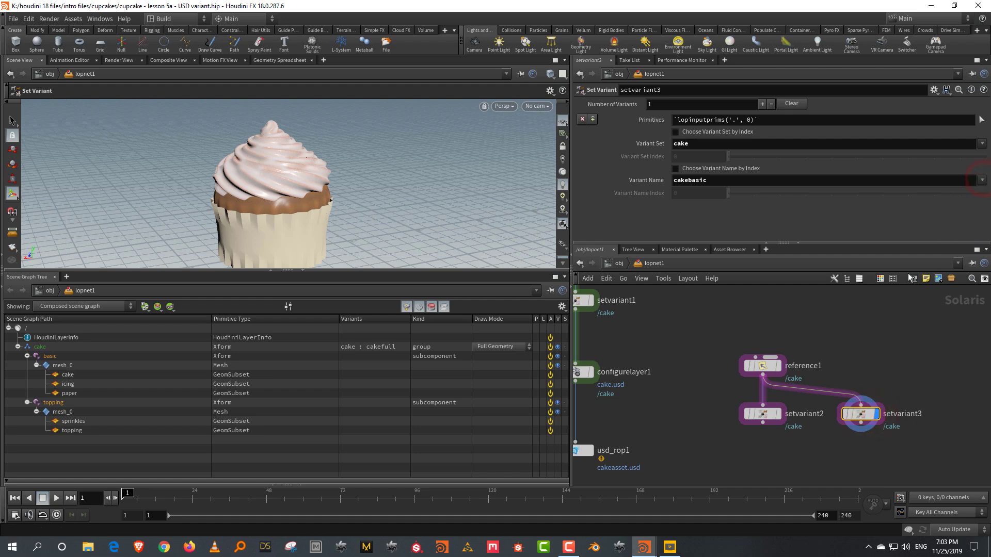
Step: Delete the Reference node together with the two Set Variant nodes branching from it
left_click_drag(372, 186, 355, 172, "alt")
left_click_drag(757, 414, 717, 425)
left_click_drag(706, 328, 877, 478)
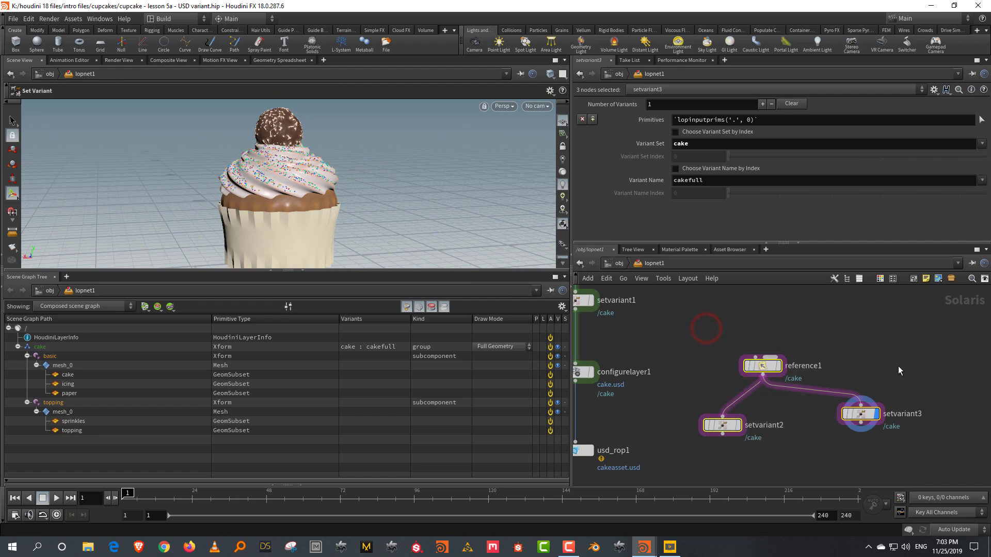
key("Delete")
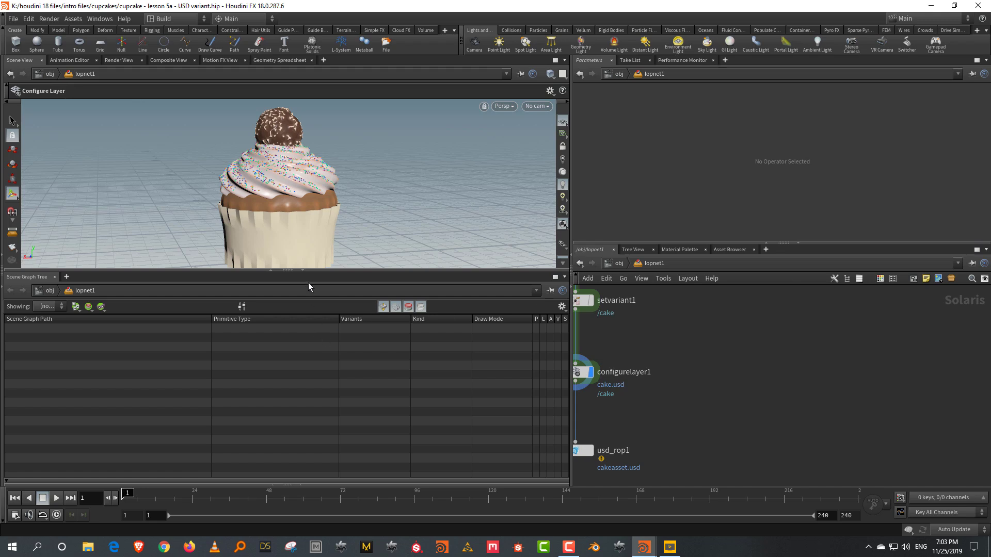
Step: Enlarge the 3D viewport by shrinking the Scene Graph Tree, and select the OUT null above the variant block
left_click_drag(346, 271, 348, 345)
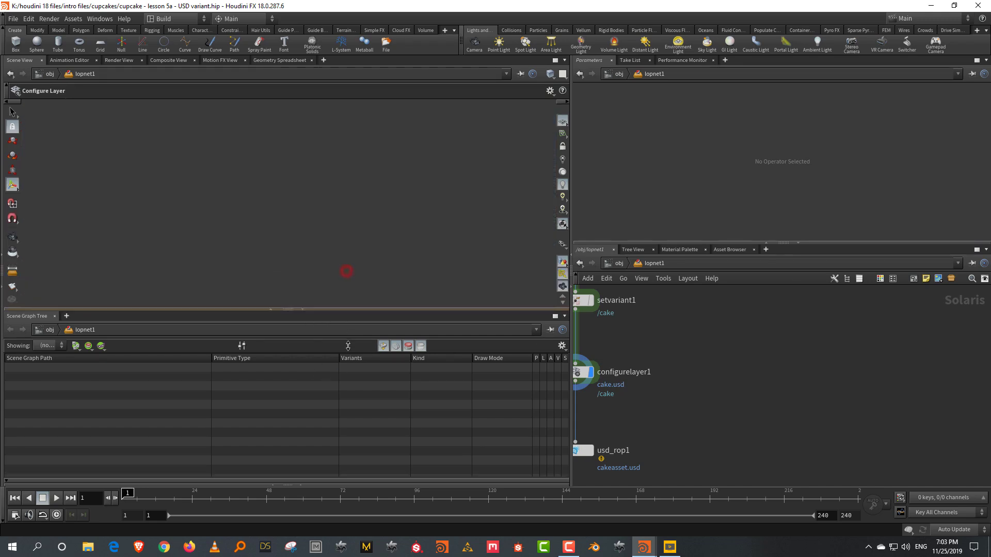
left_click(787, 368)
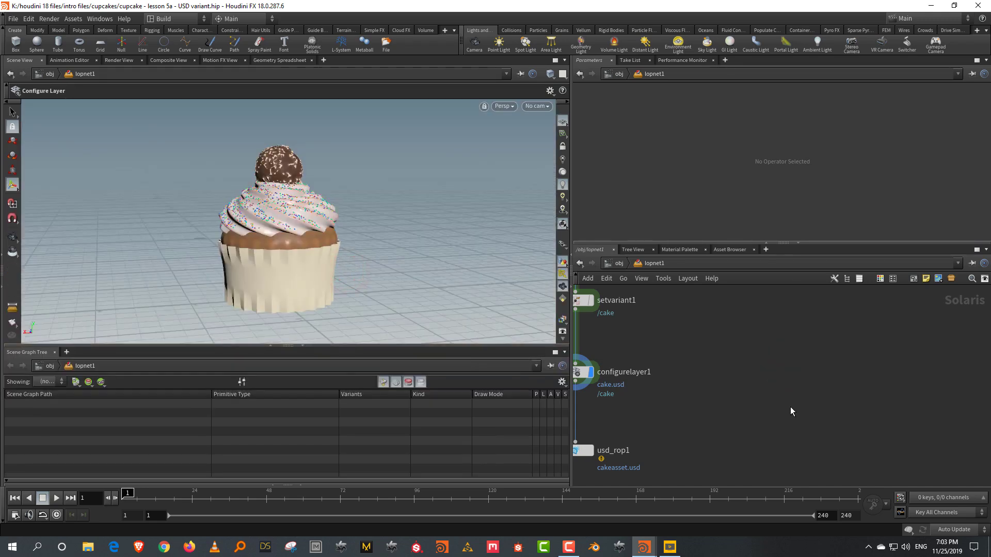
scroll(790, 407, "down", 4)
middle_click_drag(790, 406, 851, 464)
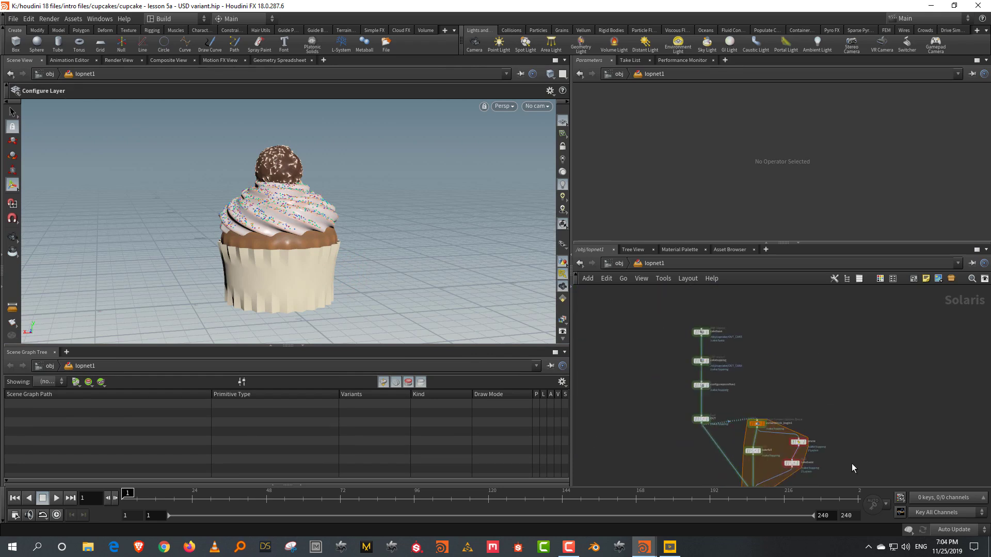
left_click(701, 419)
scroll(813, 391, "up", 1)
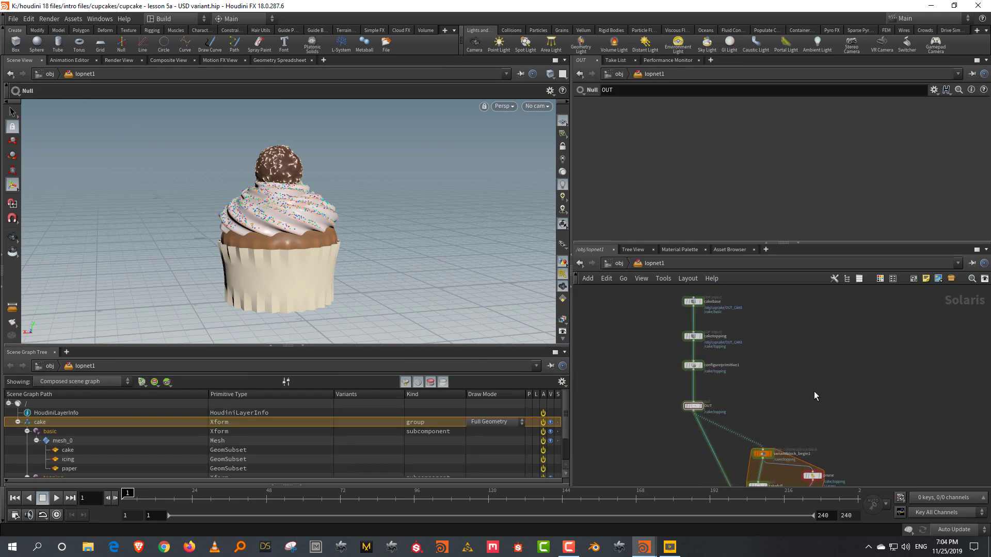